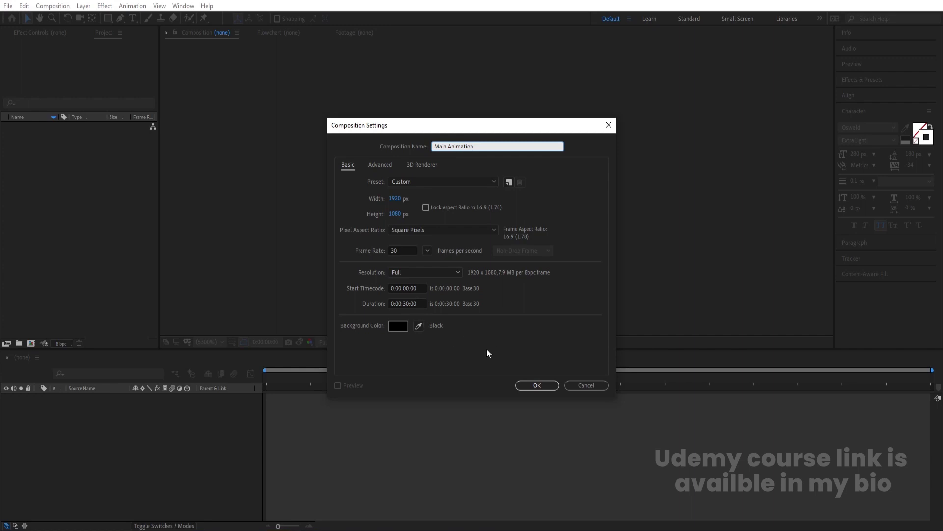
# Create the 1920 x 1080 px Main Animation composition and display its title/action safe guides
pyautogui.click(535, 384)
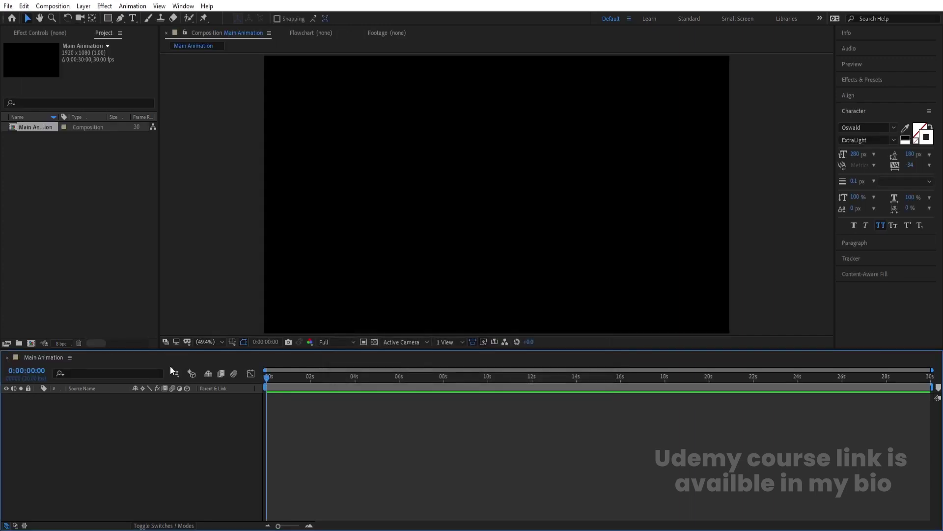
pyautogui.click(232, 341)
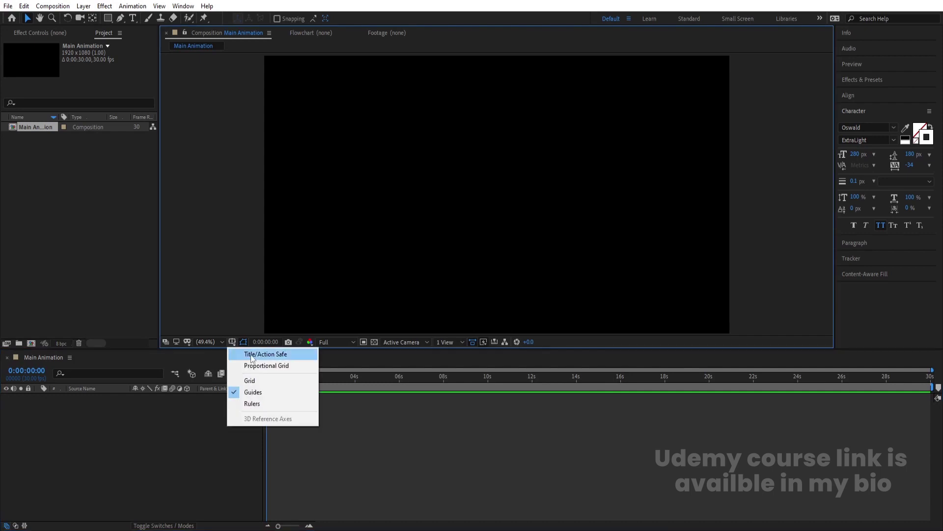
pyautogui.click(251, 355)
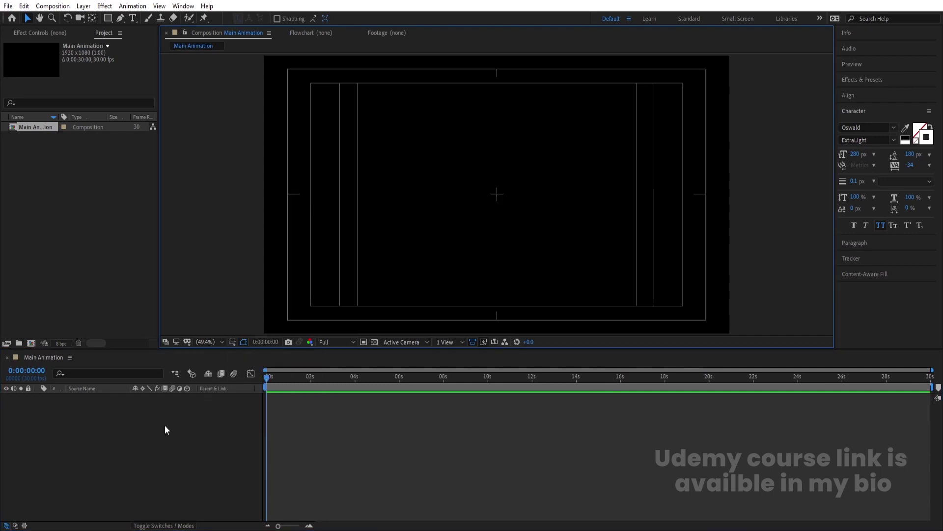
# Create a new composition named S with a width and height of 500 px
pyautogui.hotkey('ctrl', 'n')
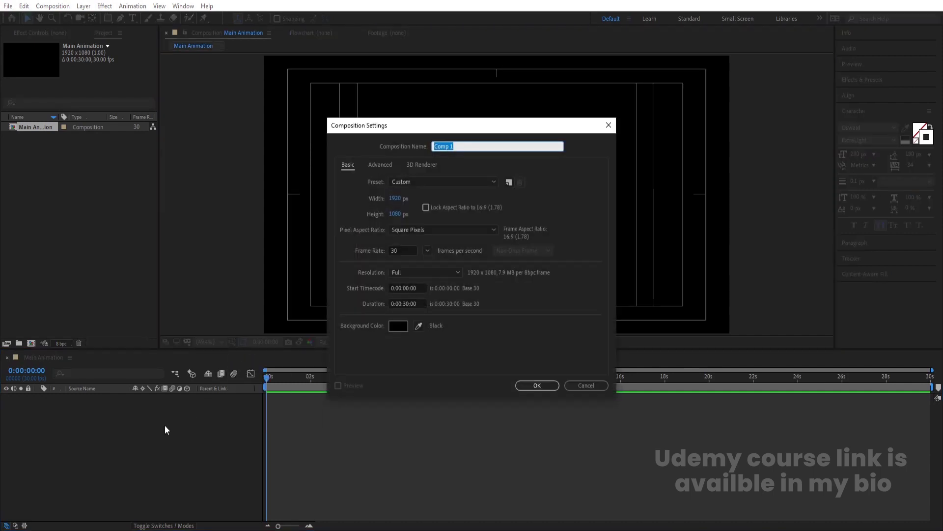
pyautogui.write('S')
pyautogui.click(403, 200)
pyautogui.write('500')
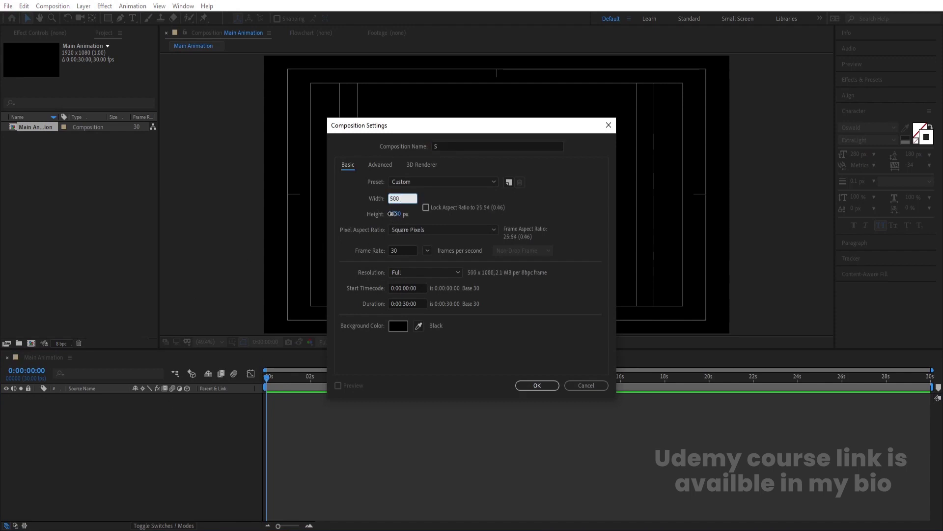
pyautogui.press('Tab')
pyautogui.write('500')
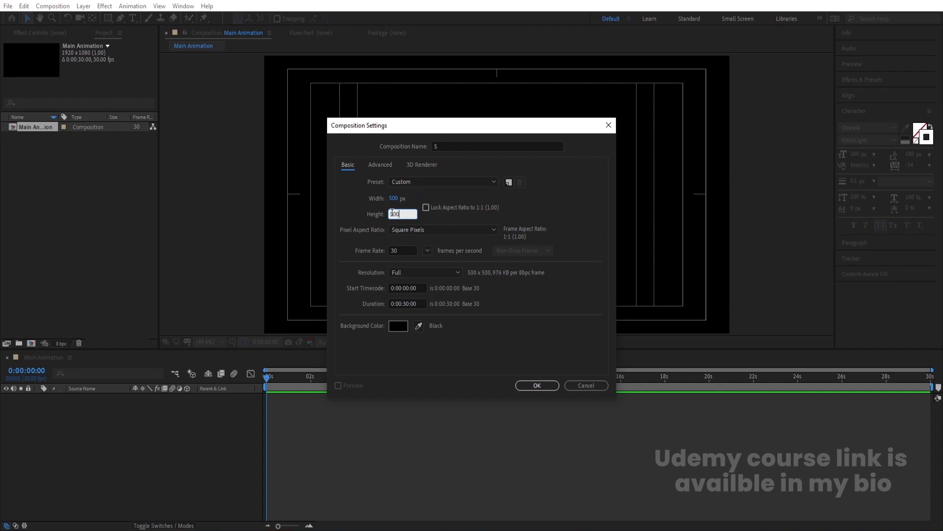
pyautogui.press('Return')
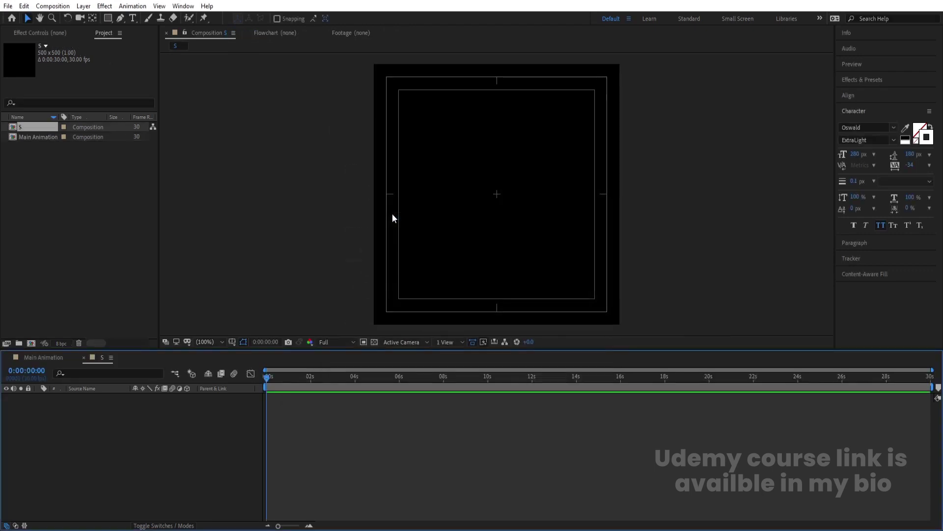
# Add a text layer reading S in Oswald ExtraLight with a white fill and no stroke
pyautogui.click(129, 20)
pyautogui.click(477, 228)
pyautogui.write('S')
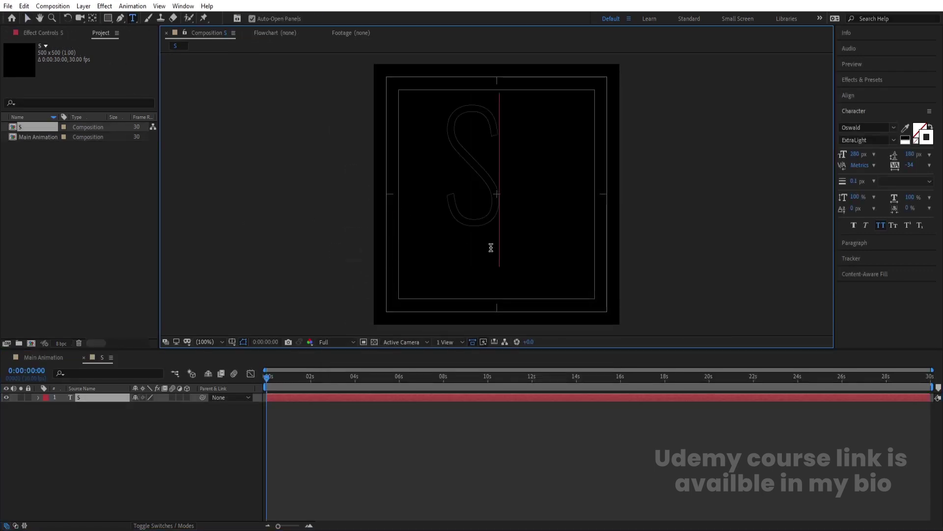
pyautogui.hotkey('ctrl', 'a')
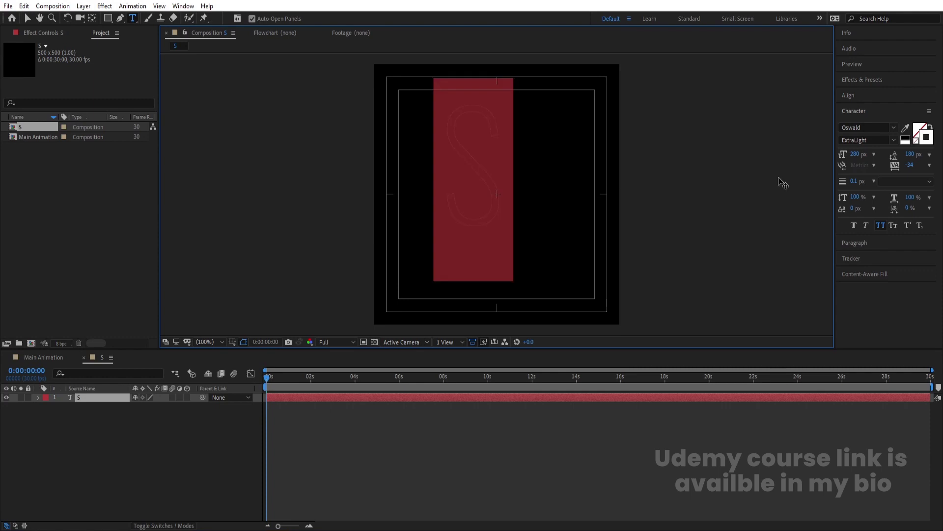
pyautogui.click(918, 142)
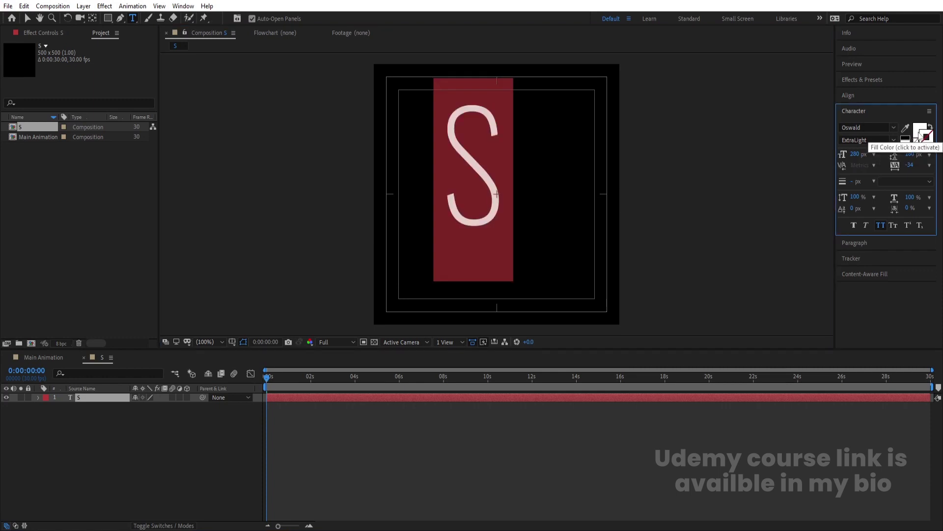
pyautogui.click(921, 134)
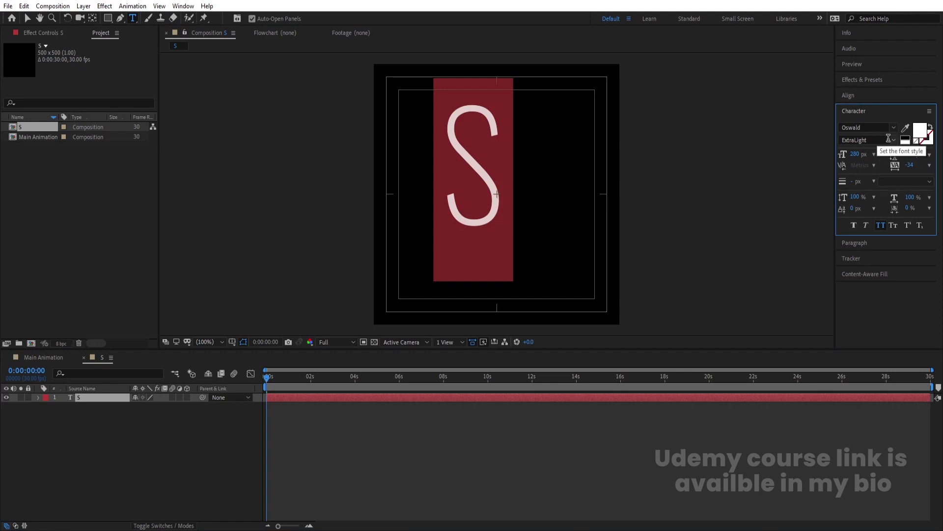
pyautogui.click(890, 139)
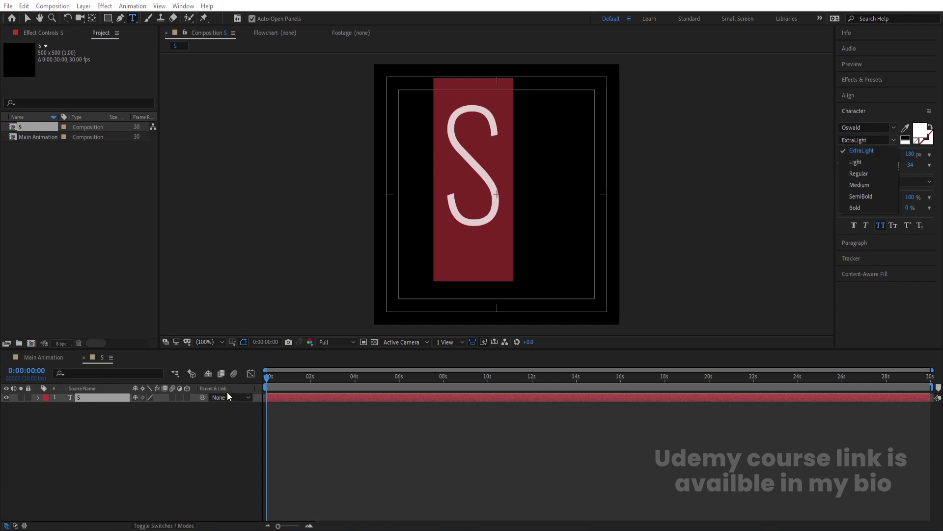
pyautogui.click(136, 429)
# Center the S layer's anchor point in the letter and align the layer to the composition's horizontal and vertical center
pyautogui.click(84, 397)
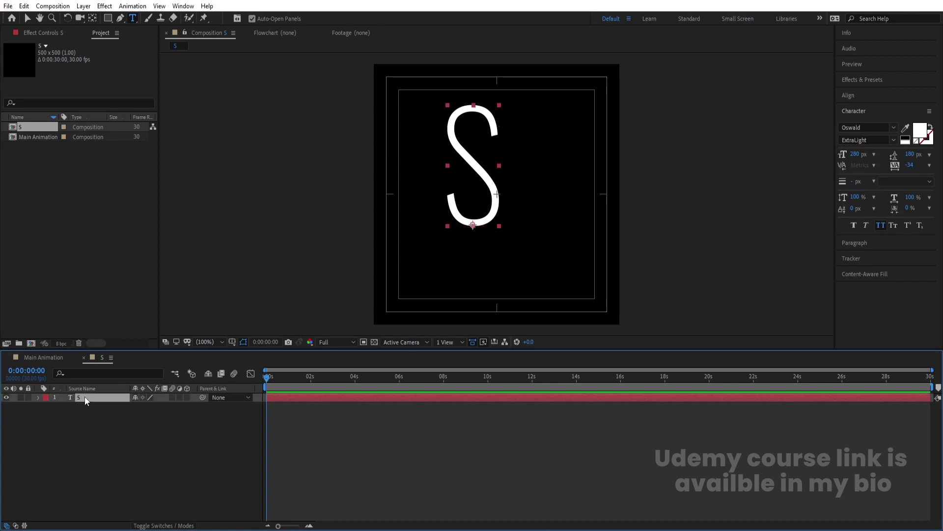
pyautogui.hotkey('ctrl', 'alt', 'Home')
pyautogui.click(847, 96)
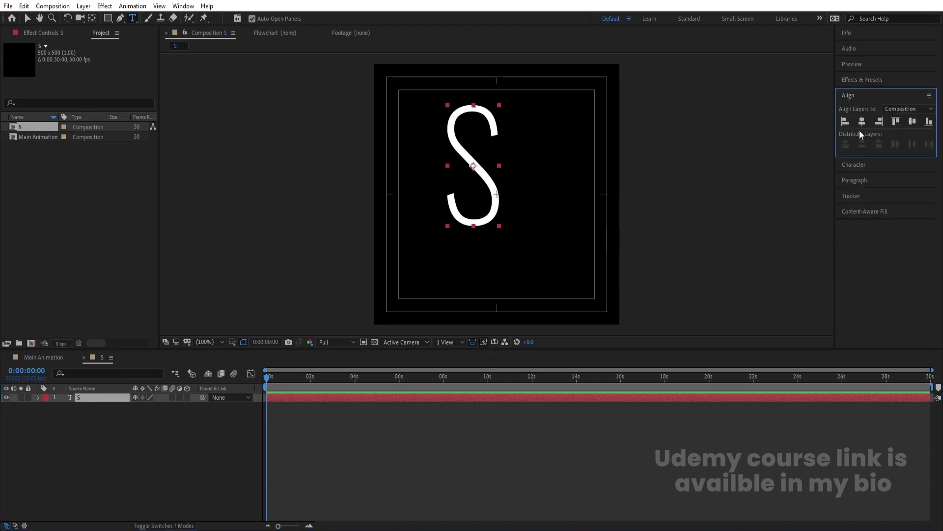
pyautogui.click(862, 122)
pyautogui.click(911, 123)
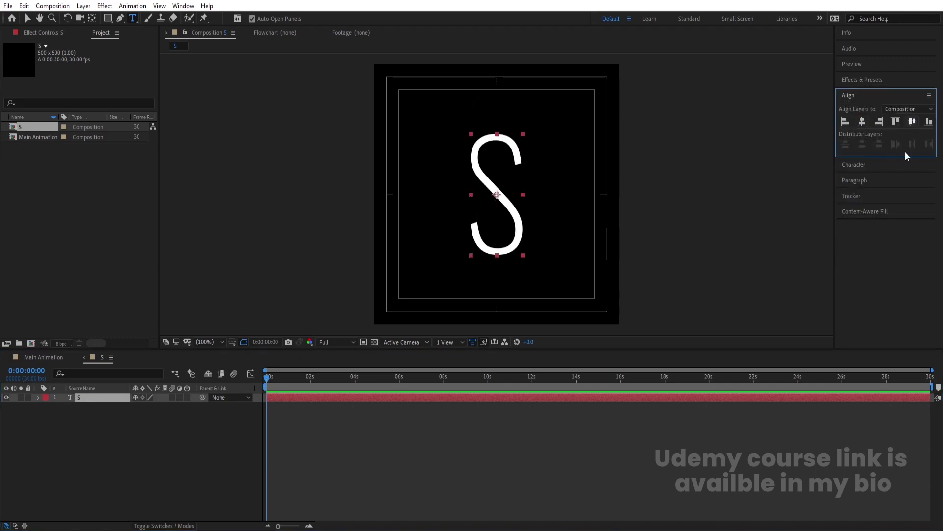
# Scale the S layer to 186% and give the letter a white stroke over its fill
pyautogui.press('s')
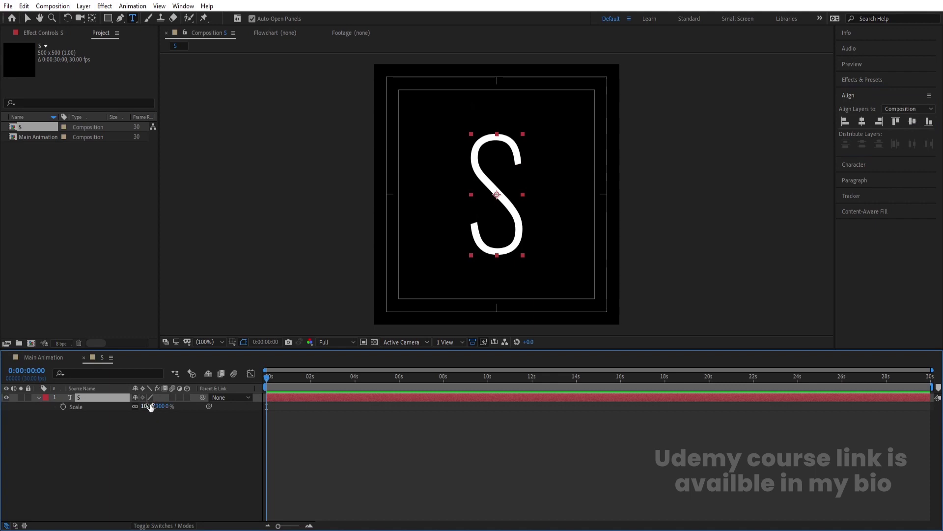
pyautogui.moveTo(148, 406); pyautogui.dragTo(190, 401)
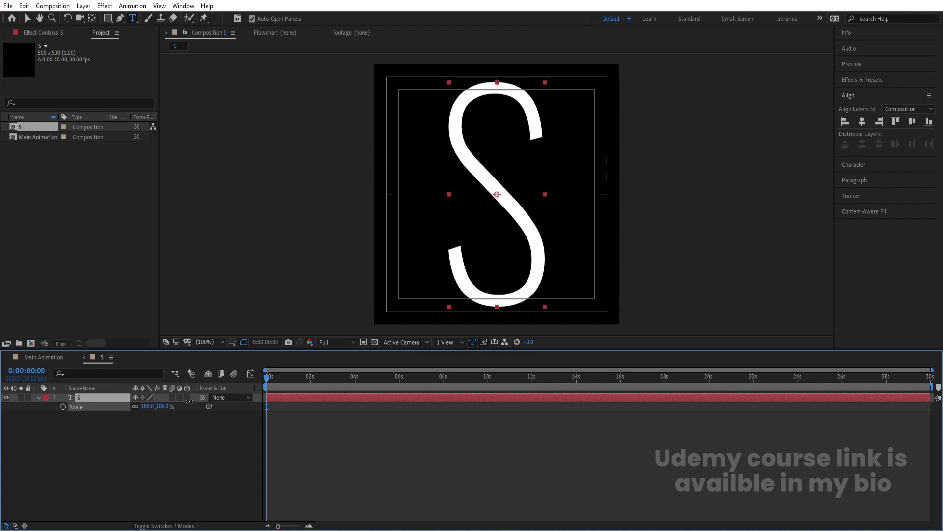
pyautogui.click(851, 164)
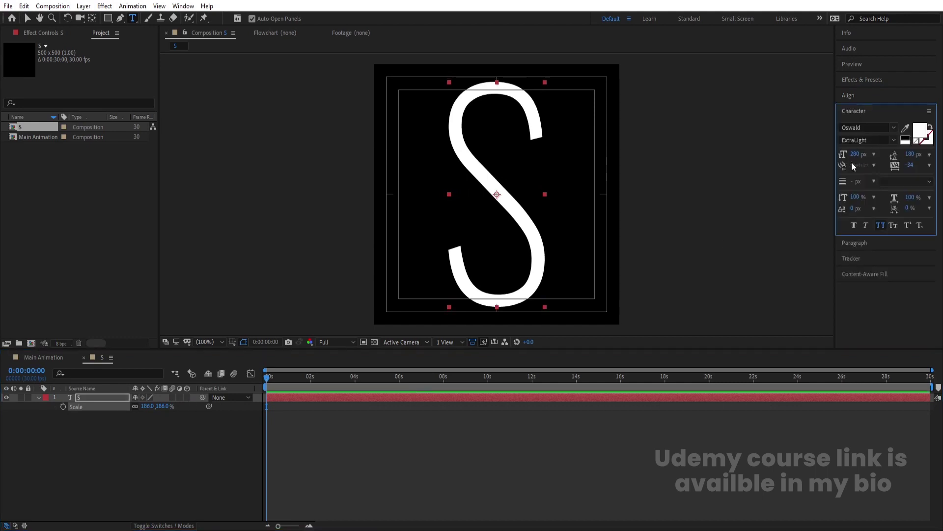
pyautogui.click(931, 141)
pyautogui.click(905, 139)
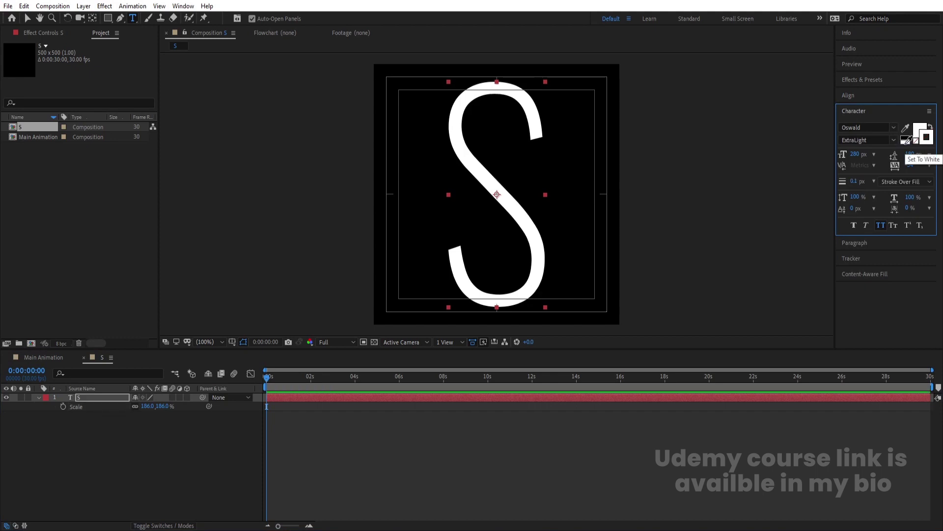
pyautogui.click(861, 182)
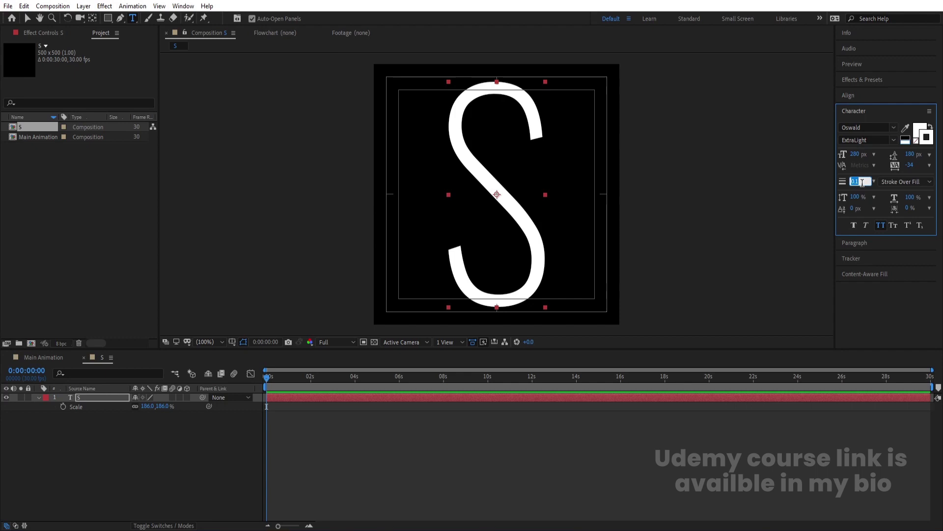
pyautogui.click(170, 444)
pyautogui.press('Num_Lock')
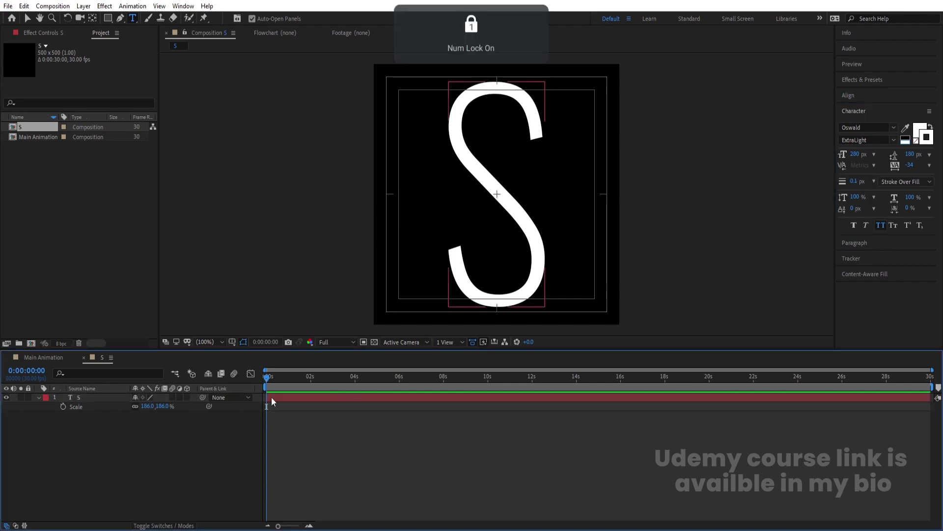
pyautogui.press('KP_0')
# Keyframe the S layer's Position to rise from 250, 721 below the frame at 0 seconds to 250, 250 at about 1 second
pyautogui.click(84, 397)
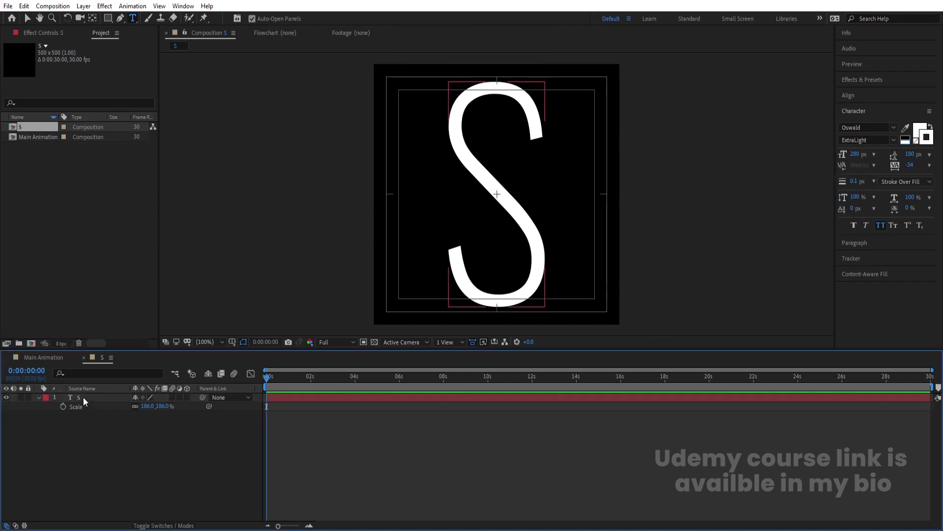
pyautogui.press('p')
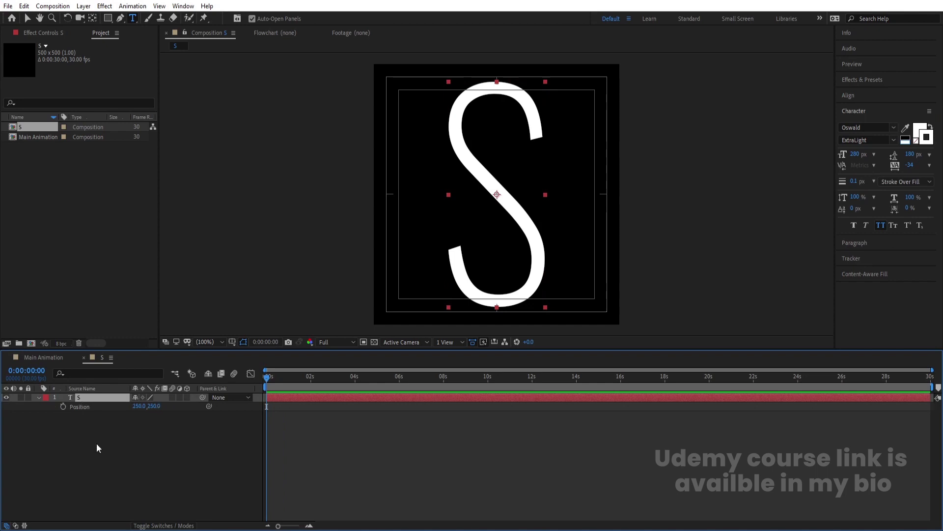
pyautogui.click(63, 406)
pyautogui.press('=')
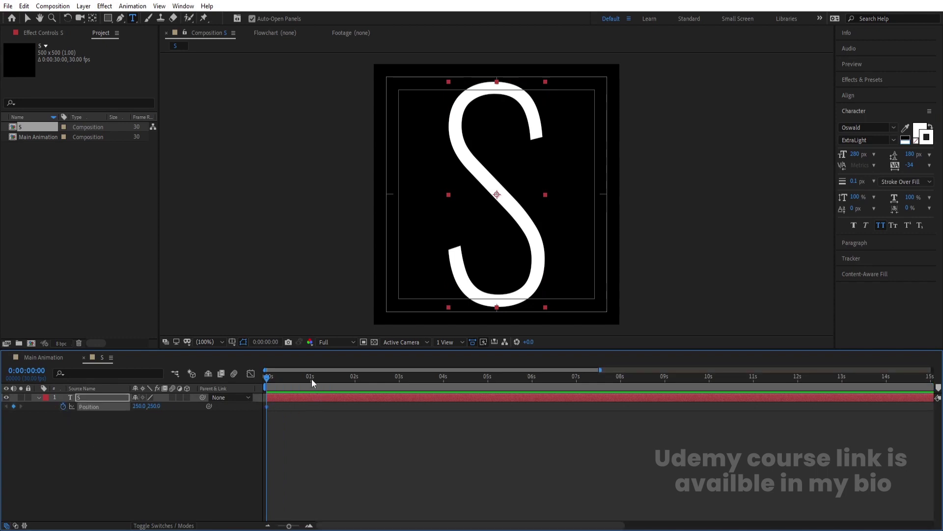
pyautogui.click(311, 379)
pyautogui.moveTo(271, 376); pyautogui.dragTo(358, 433)
pyautogui.click(390, 451)
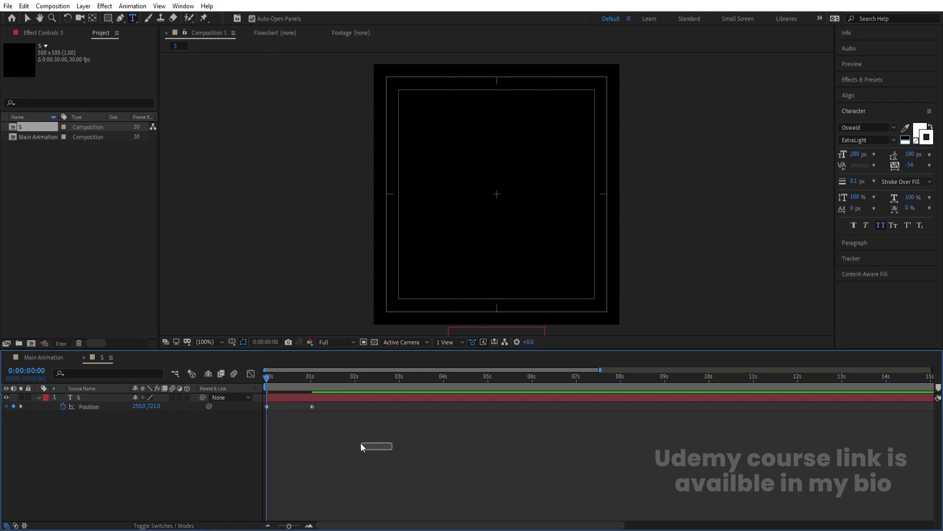
# Apply Easy Ease to both Position keyframes of the S layer
pyautogui.moveTo(296, 386)
pyautogui.mouseDown()
pyautogui.moveTo(290, 380)
pyautogui.moveTo(300, 381)
pyautogui.mouseUp()
pyautogui.moveTo(348, 434); pyautogui.dragTo(229, 384)
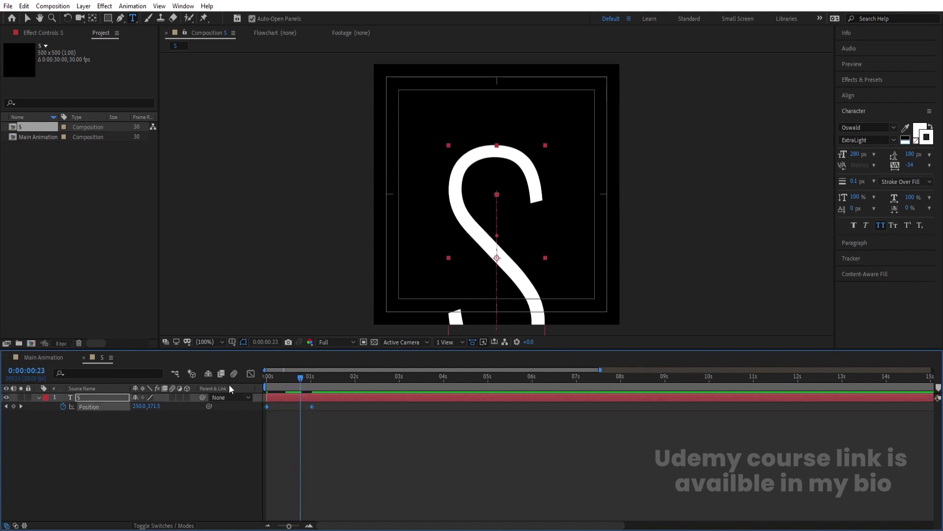
pyautogui.press('F9')
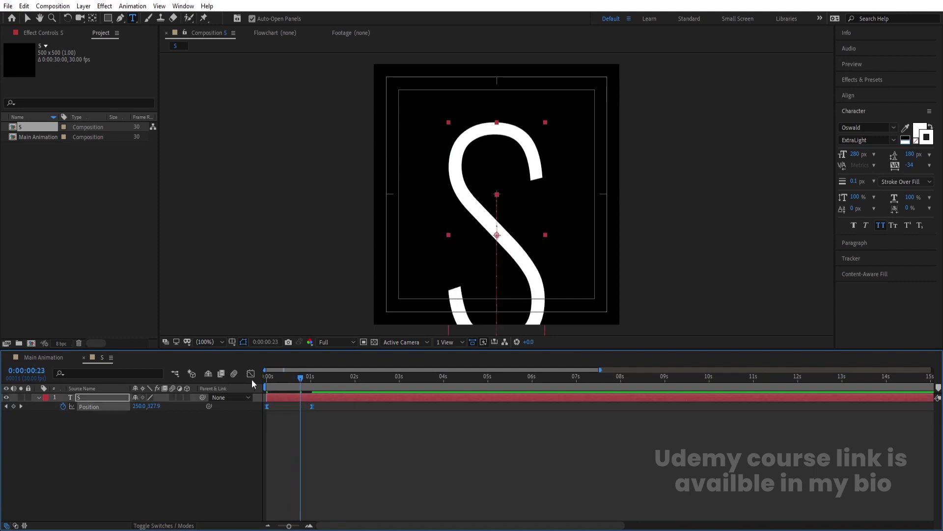
# Reshape the Position speed graph so the S moves fastest at the start and slows gradually, and play back the motion
pyautogui.click(251, 376)
pyautogui.rightClick(360, 447)
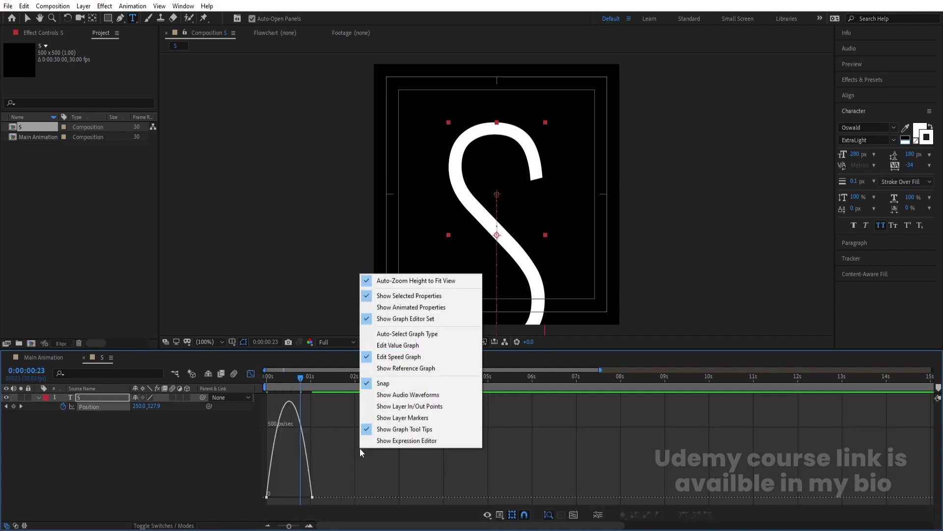
pyautogui.click(331, 461)
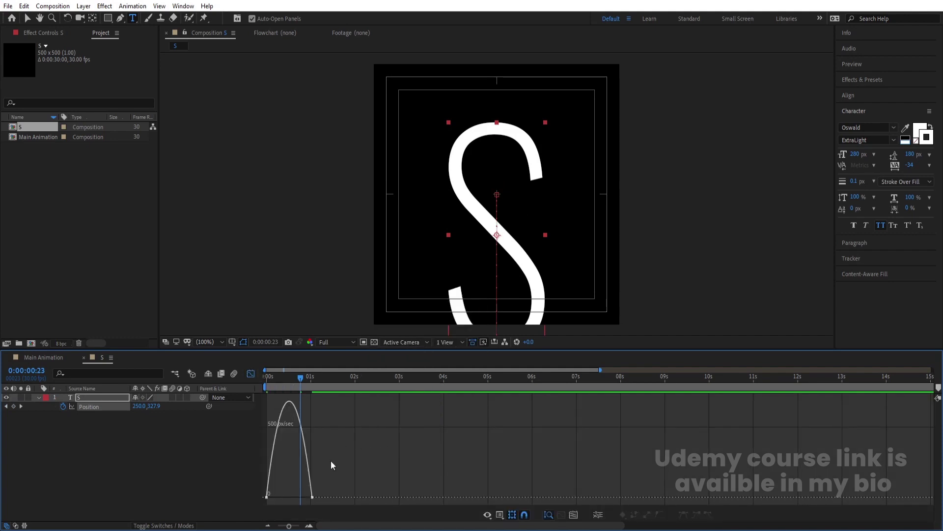
pyautogui.press('=')
pyautogui.press('=')
pyautogui.moveTo(432, 468); pyautogui.dragTo(346, 525)
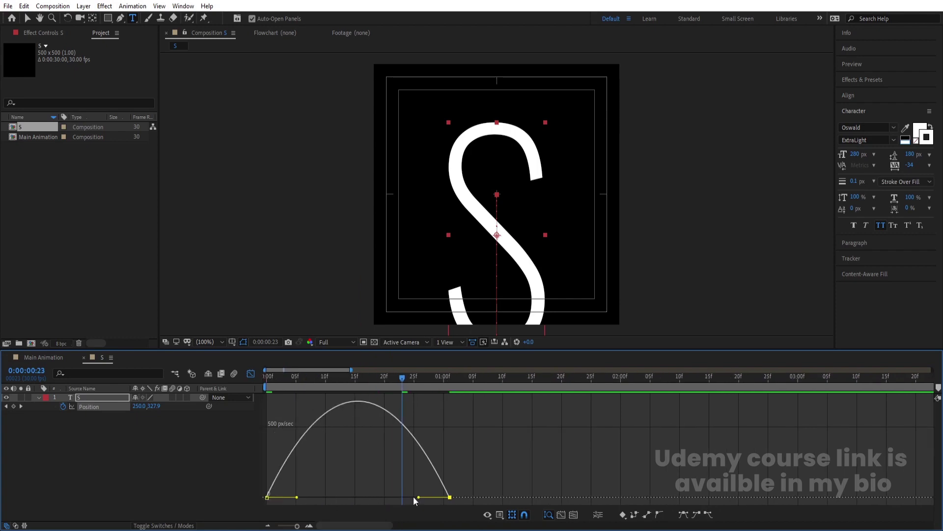
pyautogui.moveTo(414, 497); pyautogui.dragTo(279, 496)
pyautogui.press('Home')
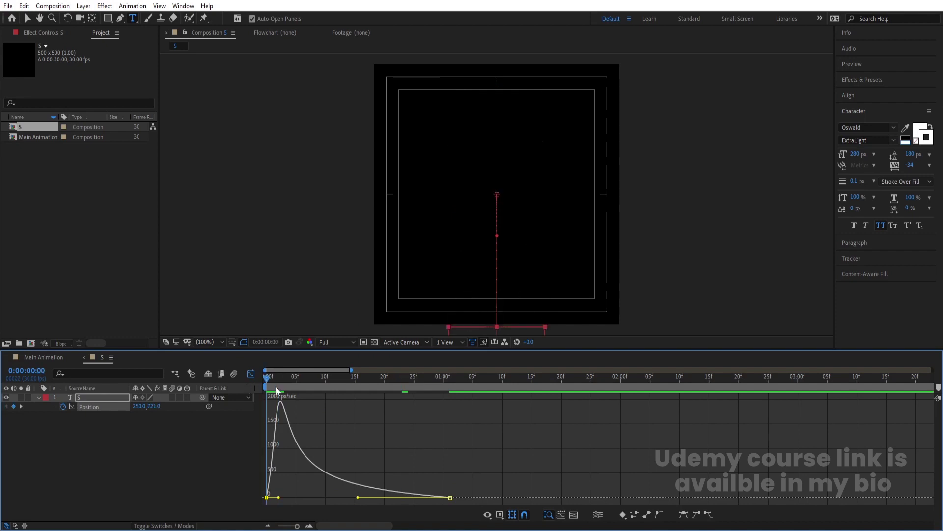
pyautogui.press('space')
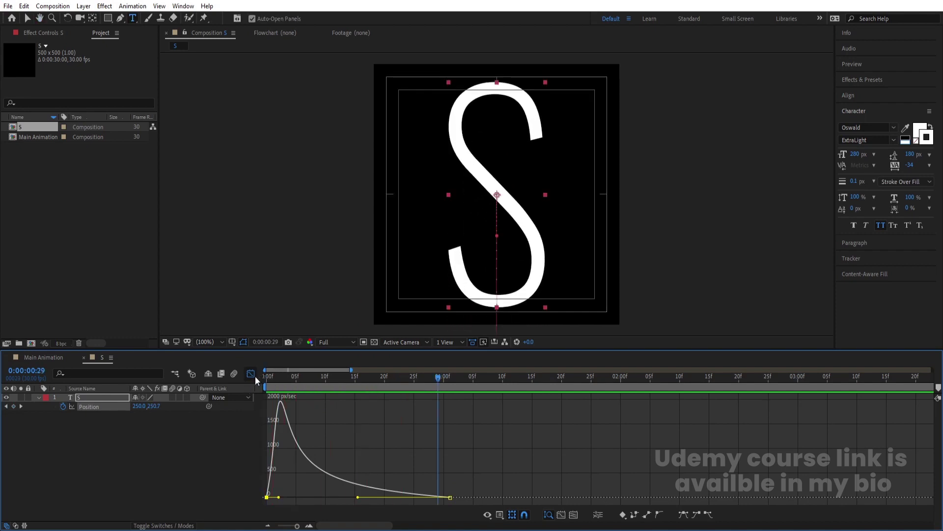
pyautogui.click(251, 374)
# Move to frame 20 and add a Stroke Width animator to the S text layer
pyautogui.moveTo(428, 379); pyautogui.dragTo(385, 385)
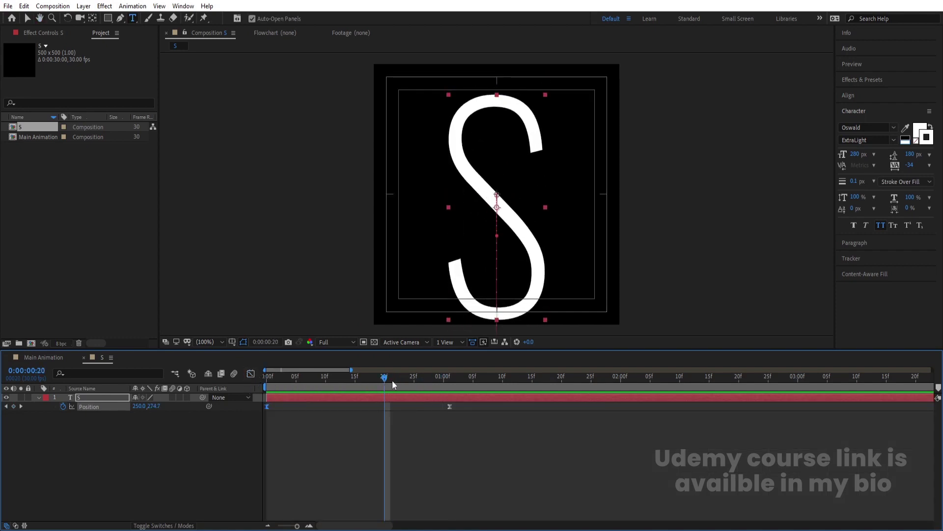
pyautogui.click(40, 396)
pyautogui.click(191, 406)
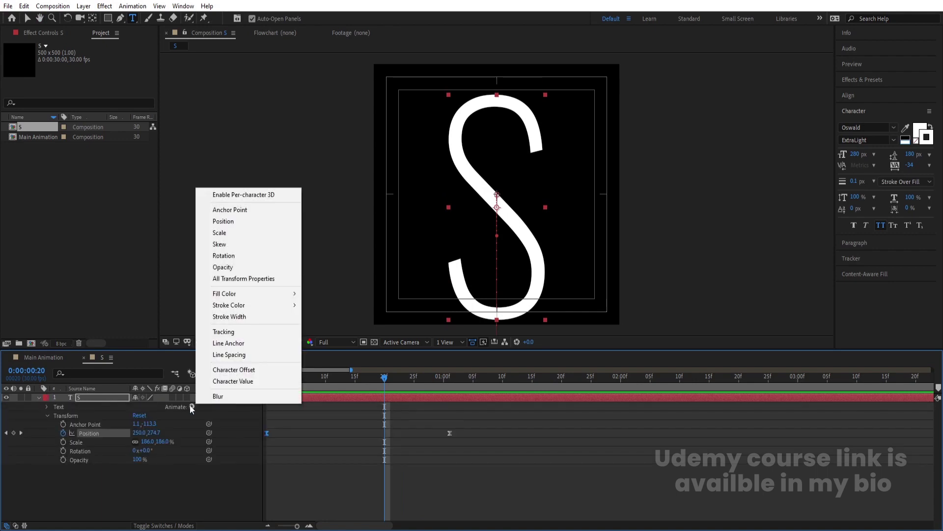
pyautogui.click(228, 318)
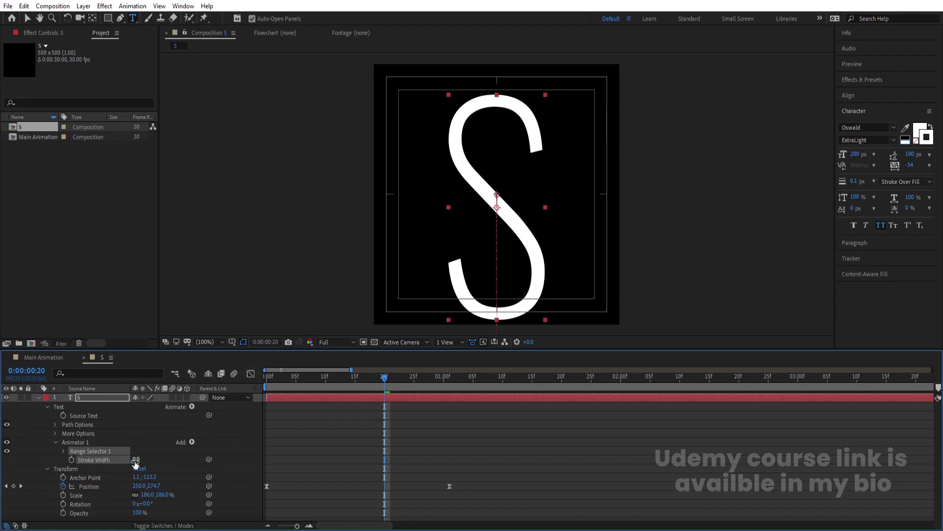
# Set the S text animator's Stroke Width to 20, preview the result and return to frame 20
pyautogui.moveTo(136, 461); pyautogui.dragTo(141, 461)
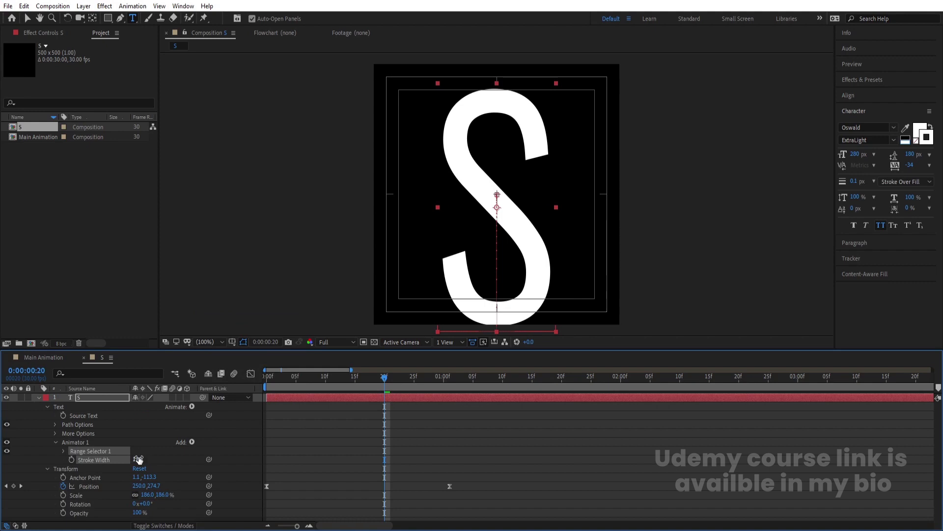
pyautogui.moveTo(140, 458); pyautogui.dragTo(142, 458)
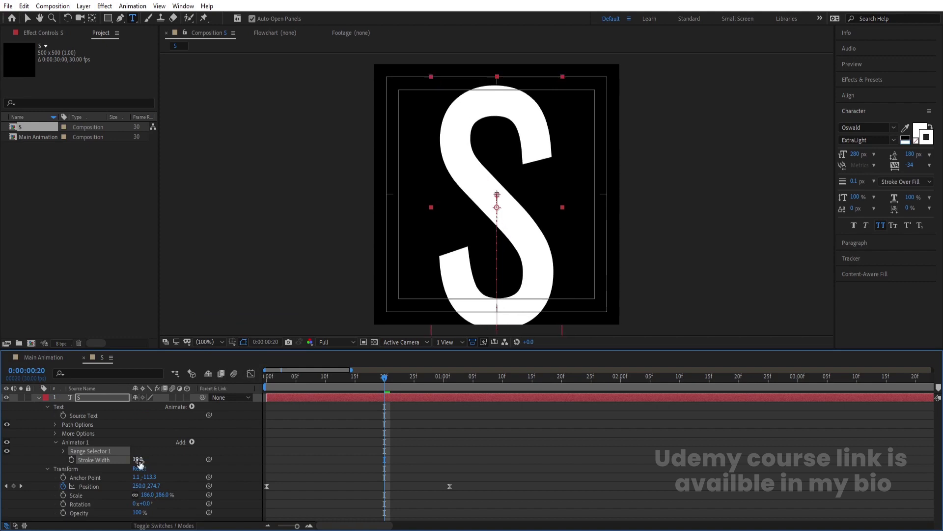
pyautogui.click(139, 460)
pyautogui.write('20')
pyautogui.press('Return')
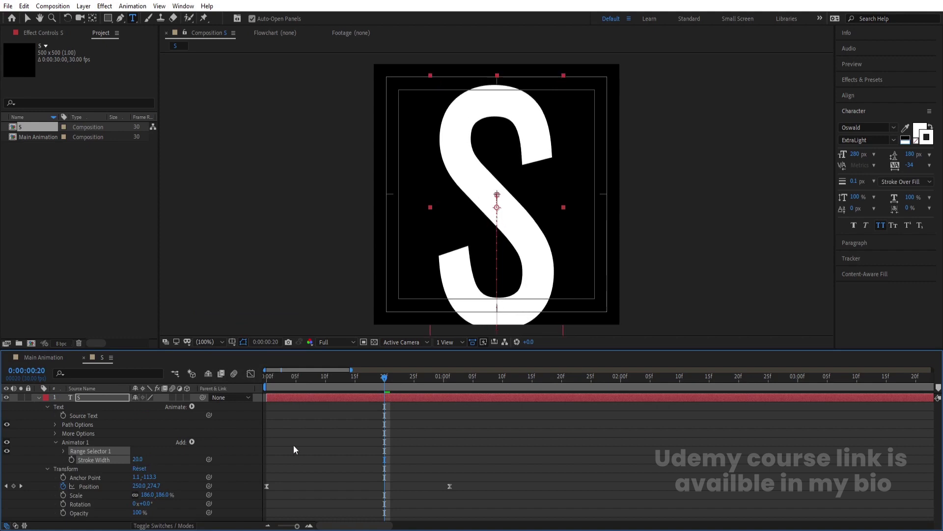
pyautogui.press('space')
pyautogui.moveTo(421, 379); pyautogui.dragTo(387, 384)
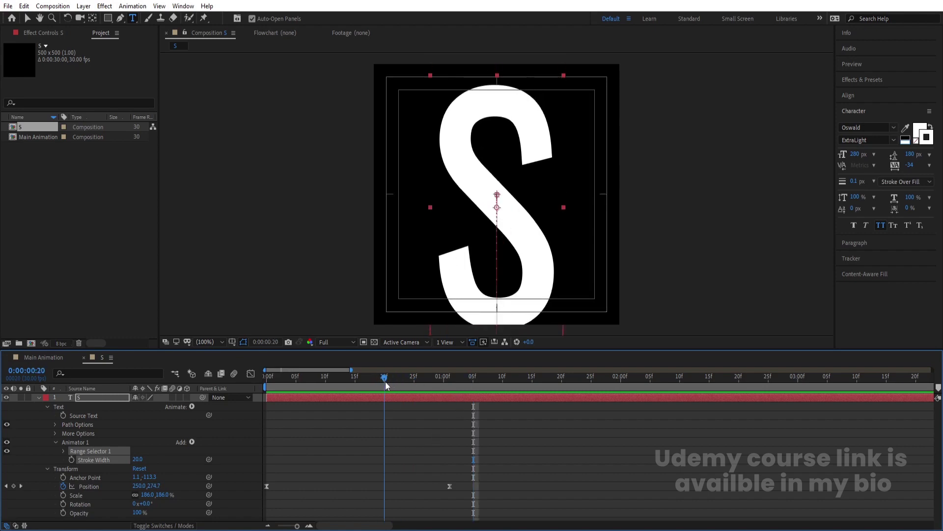
# Keyframe the Range Selector's End from 0% at frame 20 to 100% at 1 second 20 frames
pyautogui.click(62, 451)
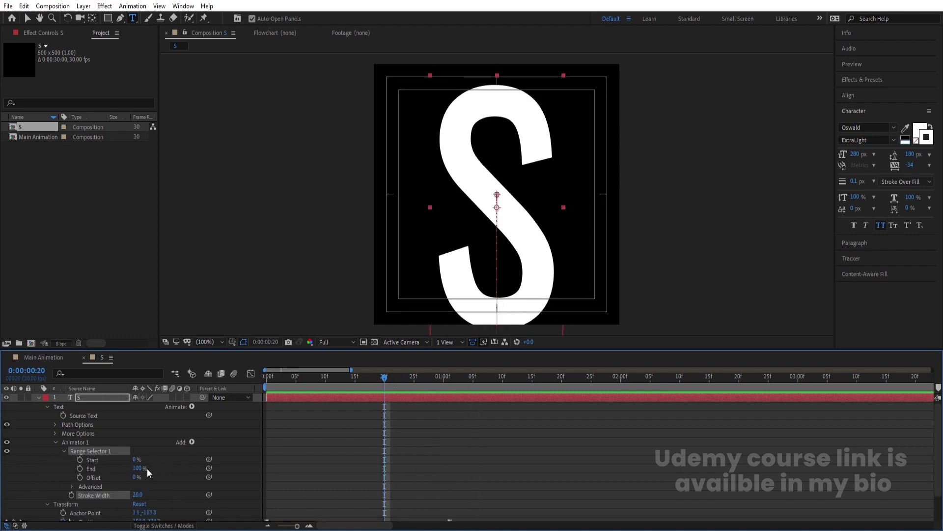
pyautogui.moveTo(146, 467); pyautogui.dragTo(44, 479)
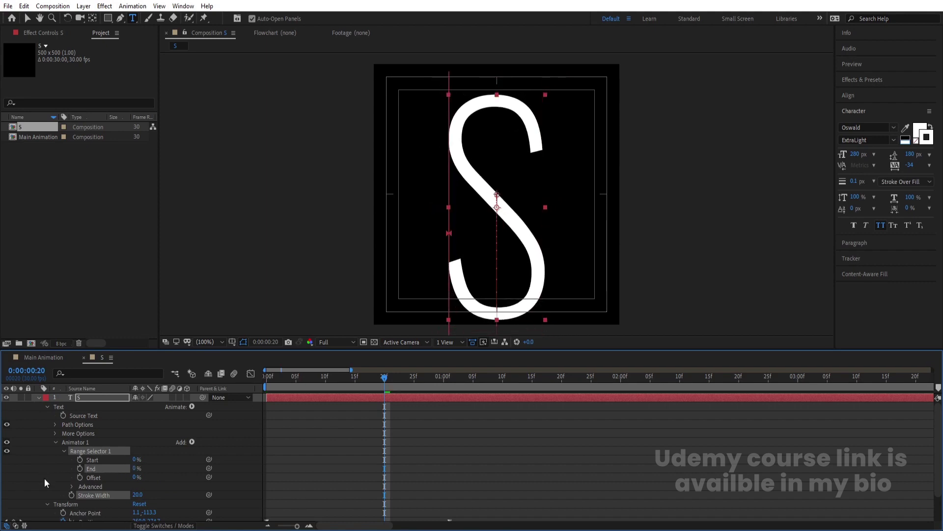
pyautogui.click(79, 469)
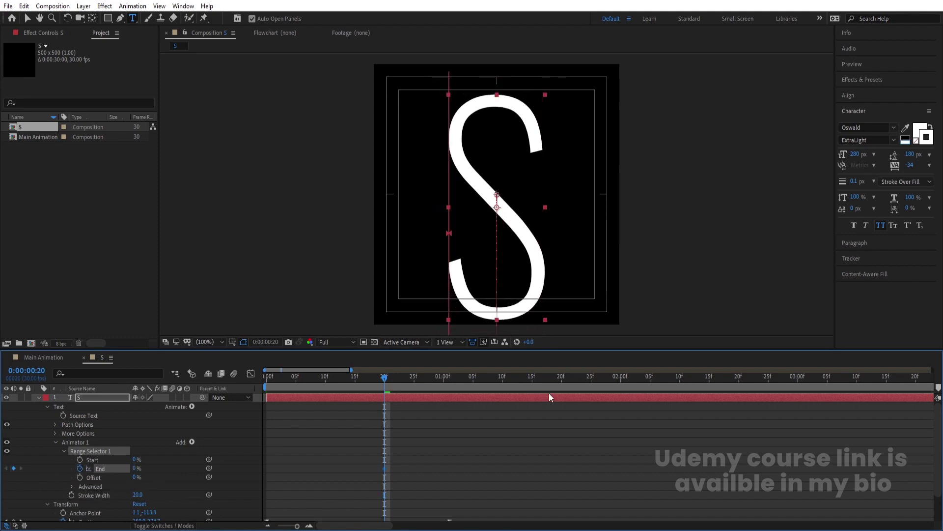
pyautogui.click(566, 385)
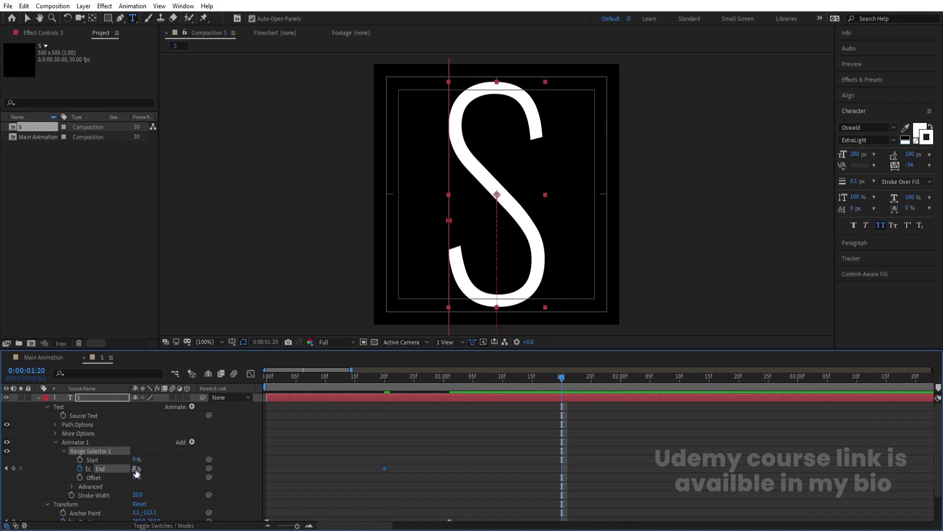
pyautogui.moveTo(136, 468); pyautogui.dragTo(236, 469)
# Ease both End keyframes and reshape their speed graph so the stroke thickens fastest at the start and slows gradually
pyautogui.moveTo(351, 450); pyautogui.dragTo(591, 490)
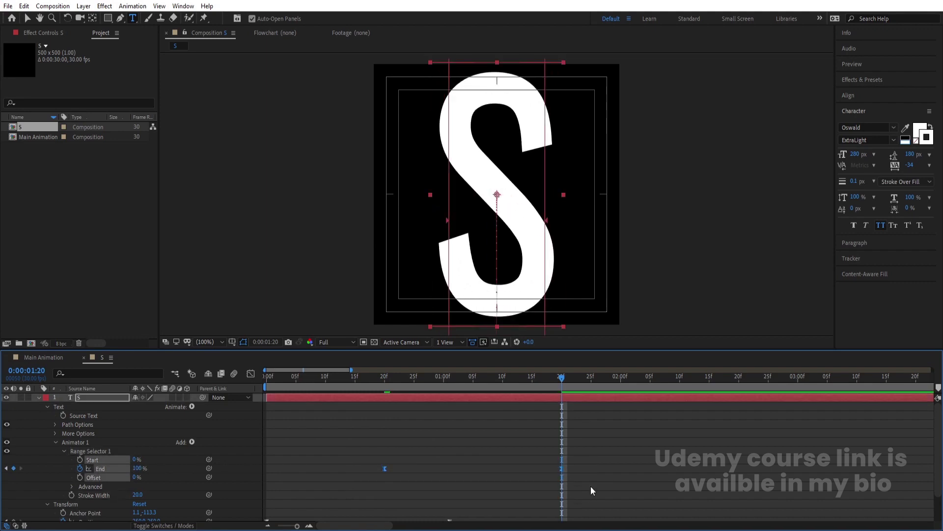
pyautogui.click(250, 374)
pyautogui.moveTo(612, 417); pyautogui.dragTo(396, 498)
pyautogui.press('Home')
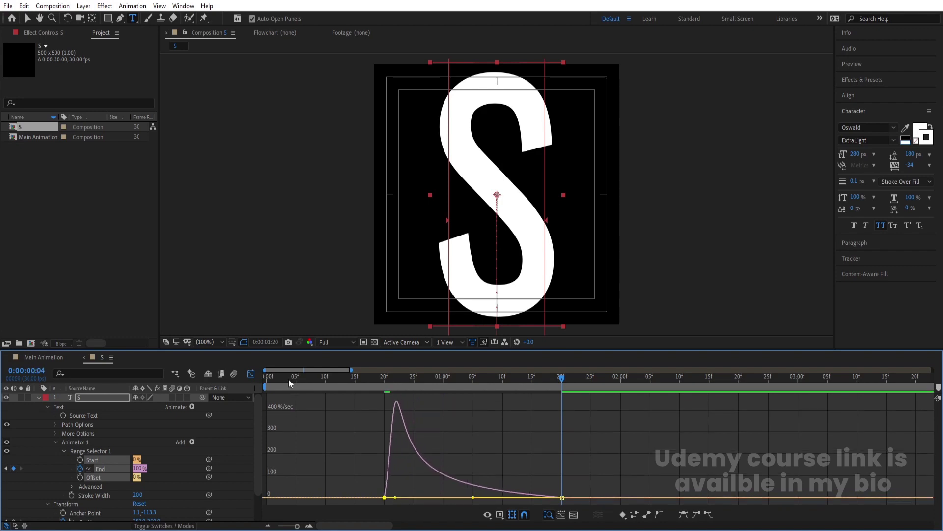
pyautogui.press('space')
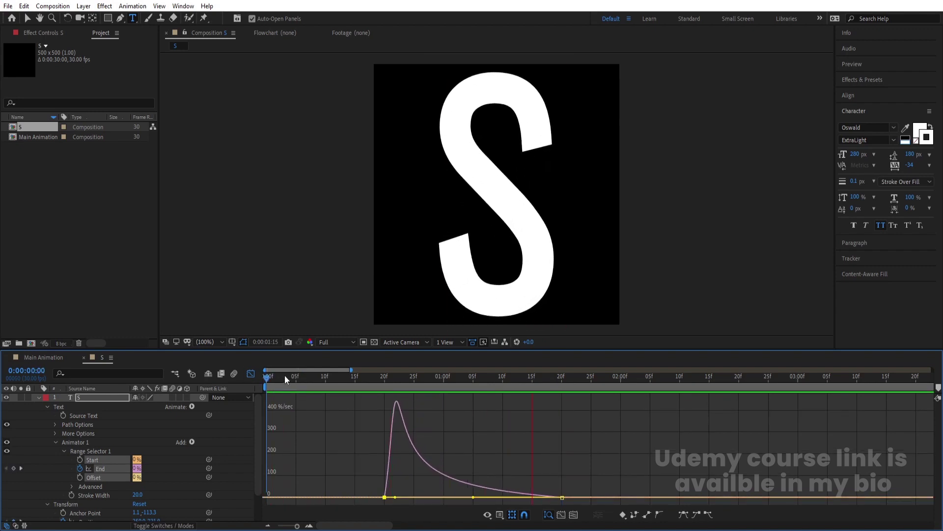
pyautogui.press('space')
# Leave the graph view, play back the animation from the start and collapse the S layer's properties
pyautogui.click(253, 374)
pyautogui.press('Home')
pyautogui.press('space')
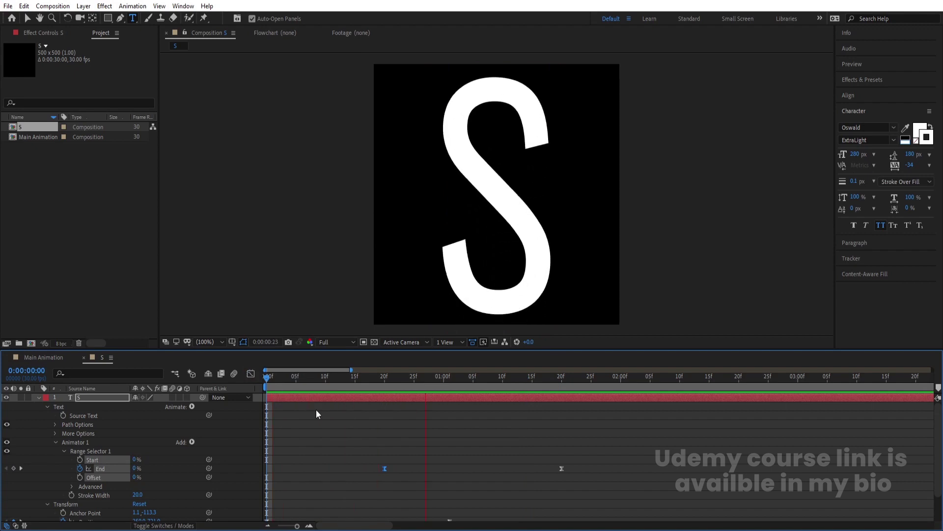
pyautogui.press('space')
pyautogui.press('u')
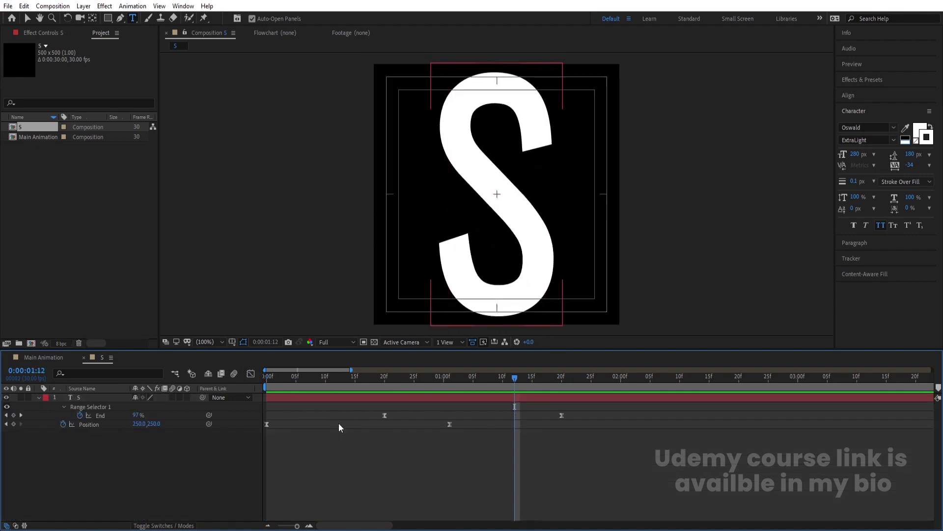
pyautogui.press('u')
pyautogui.click(116, 421)
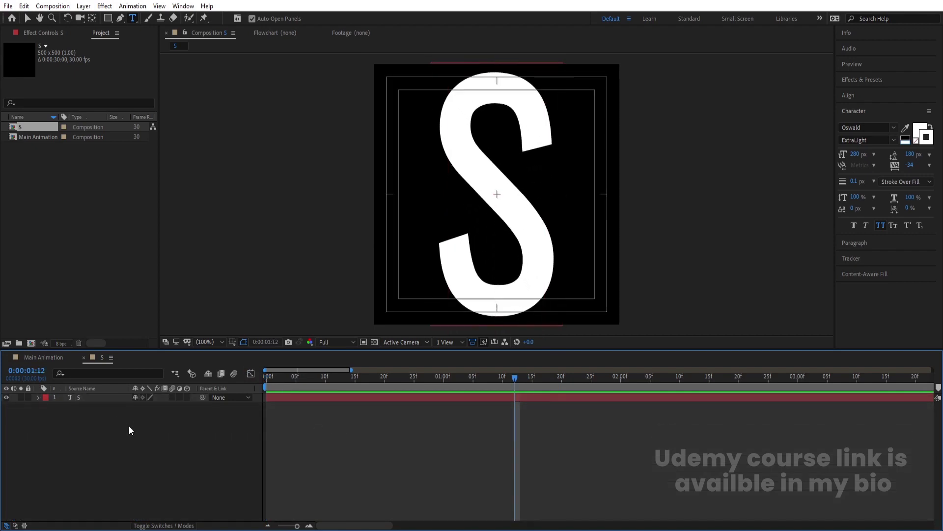
# Add a white solid above the S text and use it as the S layer's alpha track matte
pyautogui.hotkey('ctrl', 'y')
pyautogui.press('Return')
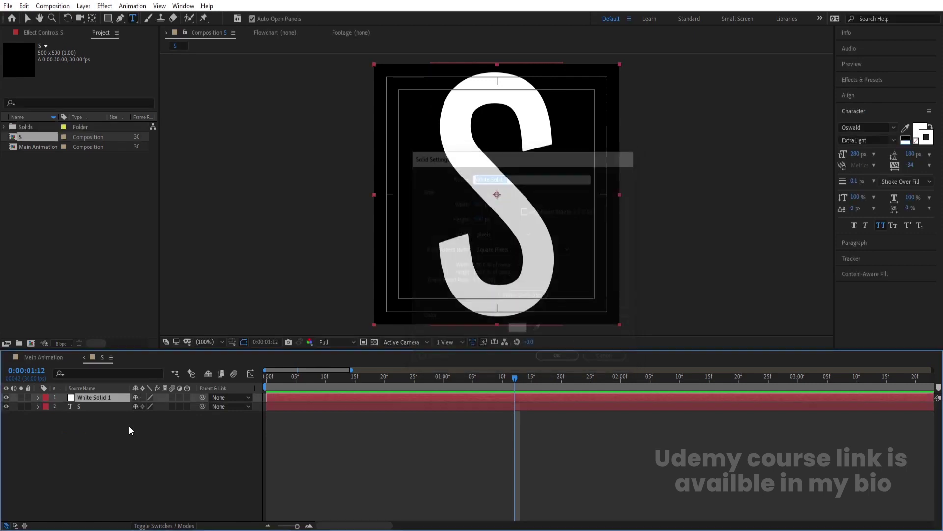
pyautogui.click(96, 406)
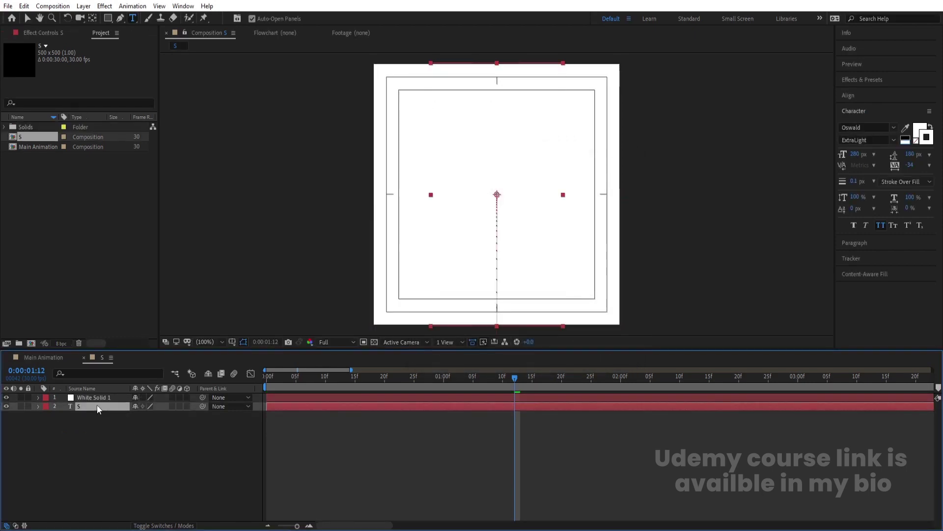
pyautogui.press('F4')
pyautogui.click(191, 406)
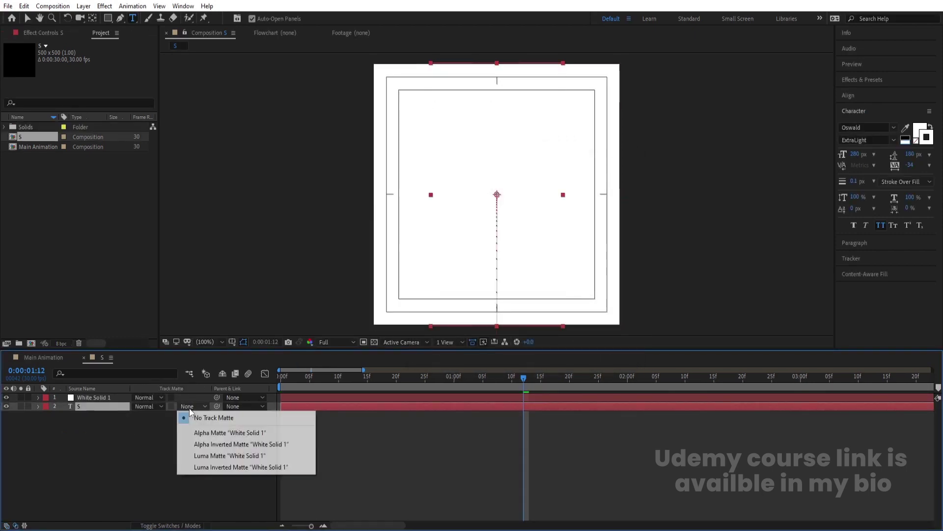
pyautogui.click(209, 433)
pyautogui.press('space')
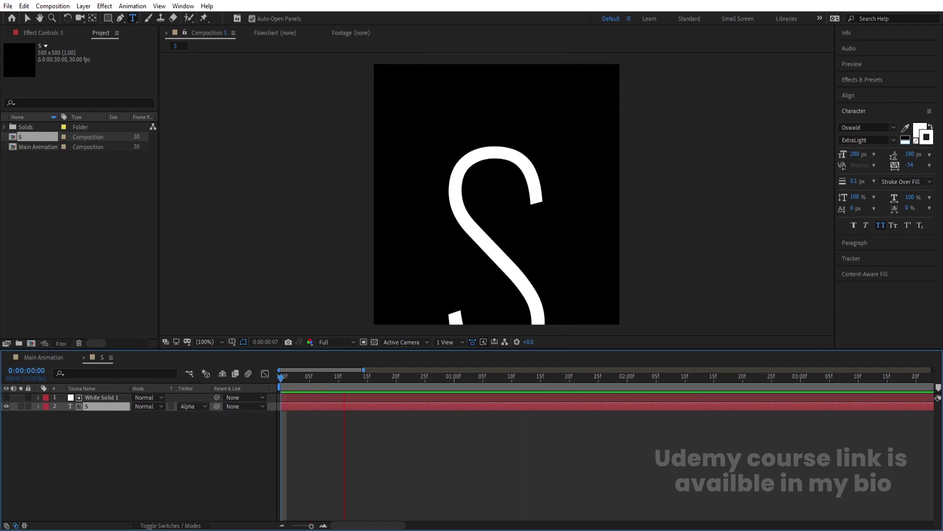
pyautogui.press('space')
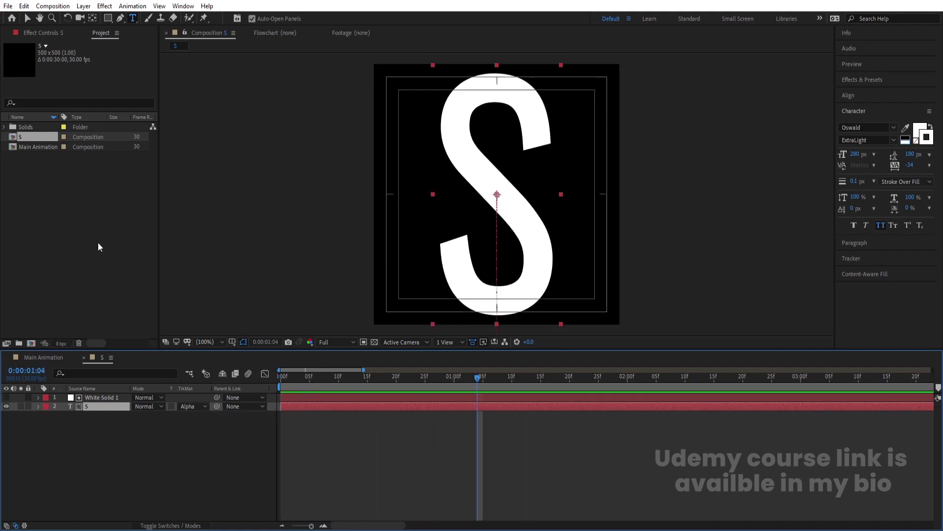
# Duplicate the S composition as H and replace the letter inside it with H
pyautogui.click(19, 137)
pyautogui.hotkey('ctrl', 'd')
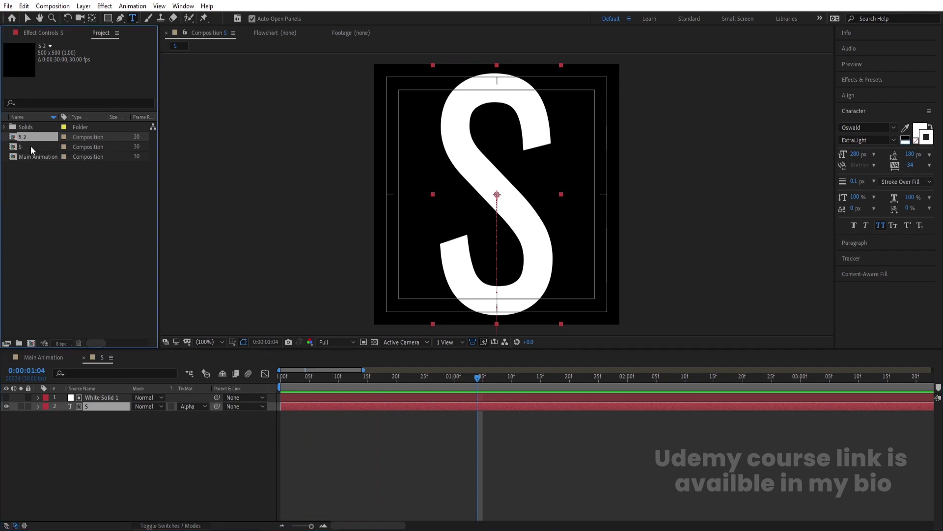
pyautogui.press('Return')
pyautogui.write('H')
pyautogui.press('Return')
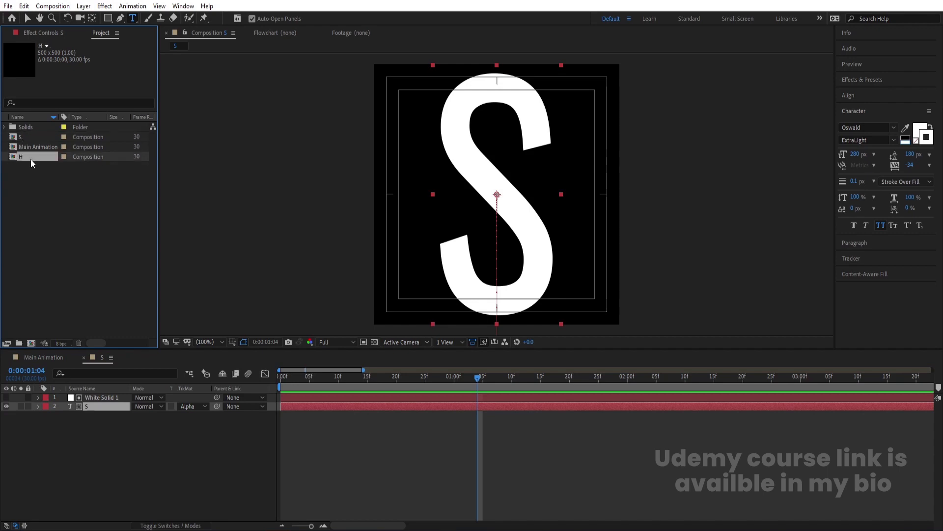
pyautogui.doubleClick(30, 158)
pyautogui.doubleClick(455, 168)
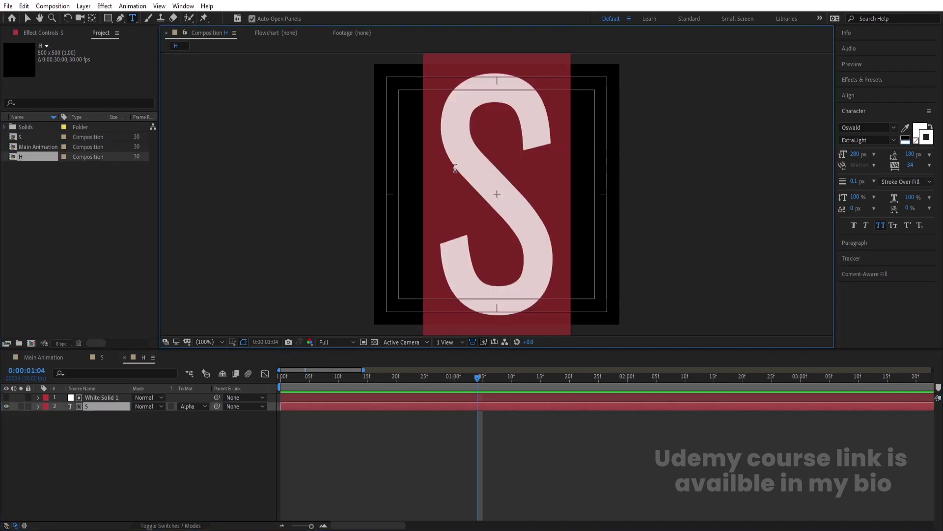
pyautogui.write('H')
pyautogui.click(154, 435)
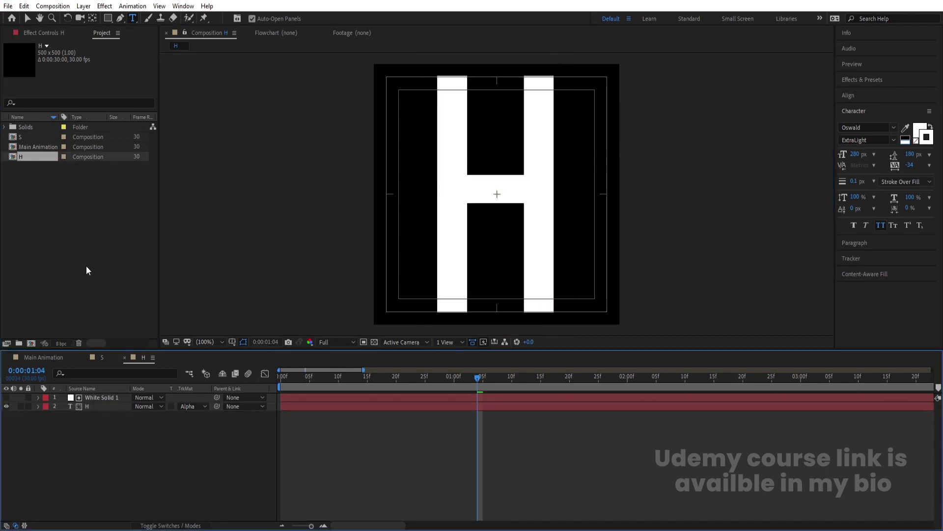
# Duplicate the H composition as A and replace the letter inside it with A
pyautogui.click(23, 159)
pyautogui.hotkey('ctrl', 'd')
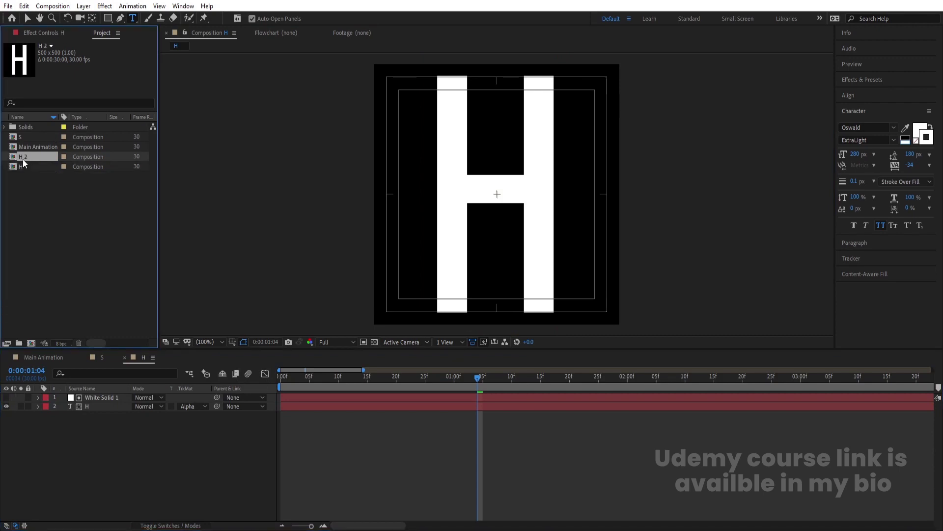
pyautogui.press('Return')
pyautogui.write('A')
pyautogui.press('Return')
pyautogui.doubleClick(28, 167)
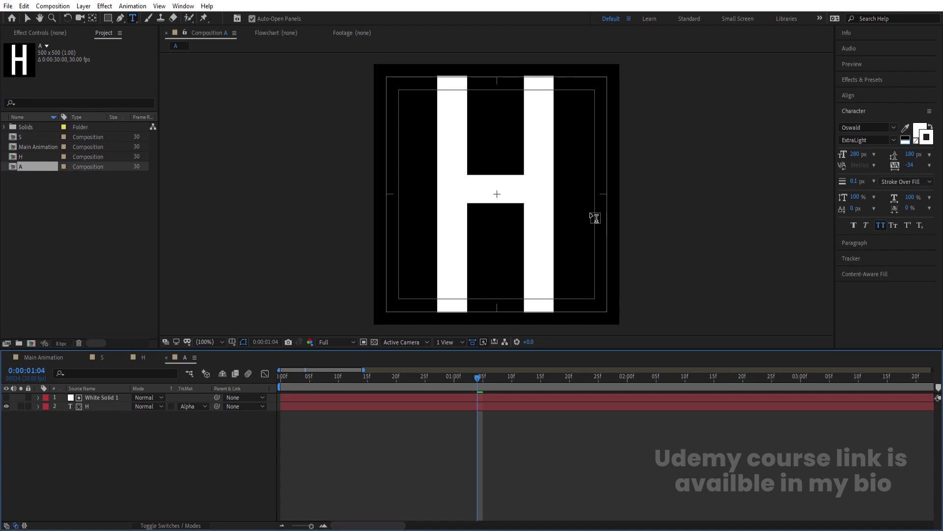
pyautogui.doubleClick(537, 196)
pyautogui.write('A')
pyautogui.press('Escape')
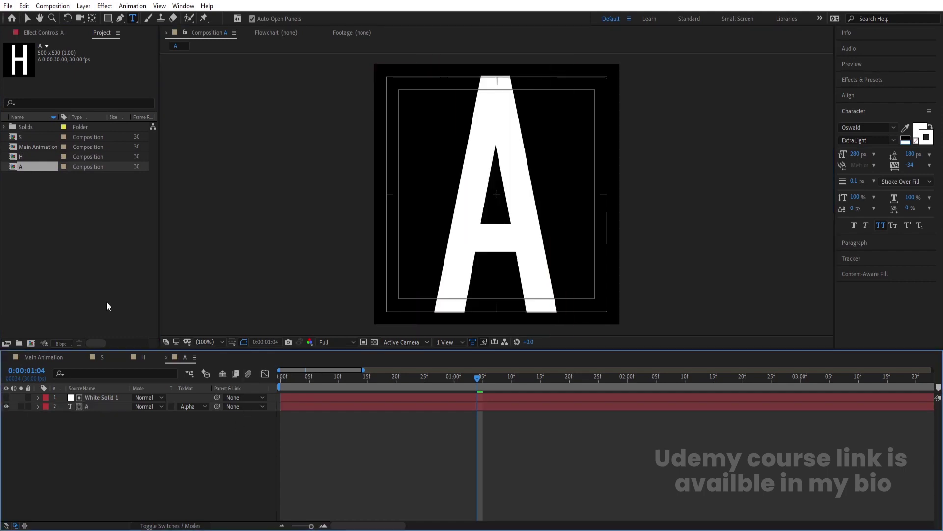
# Duplicate the A composition as D and replace the letter inside it with D
pyautogui.click(24, 170)
pyautogui.hotkey('ctrl', 'd')
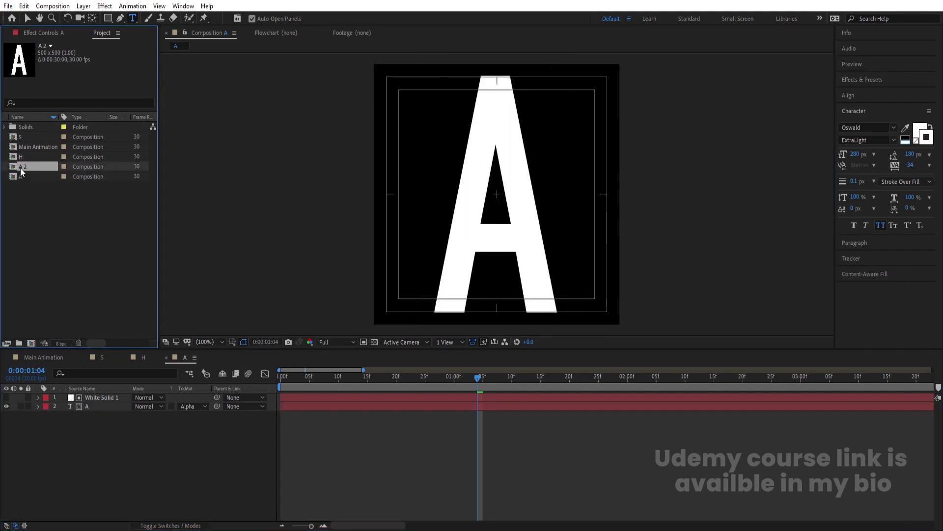
pyautogui.press('Return')
pyautogui.write('D')
pyautogui.press('Return')
pyautogui.doubleClick(31, 168)
pyautogui.click(508, 187)
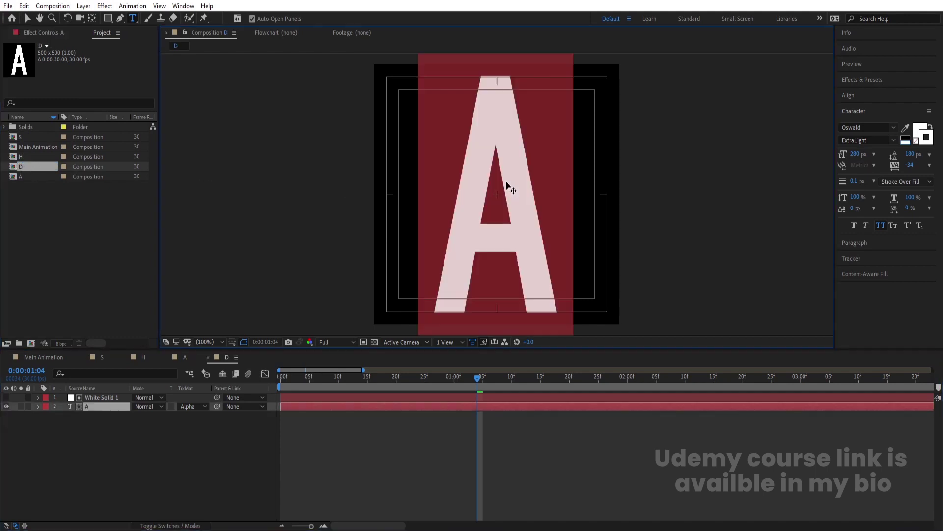
pyautogui.write('D')
pyautogui.click(185, 431)
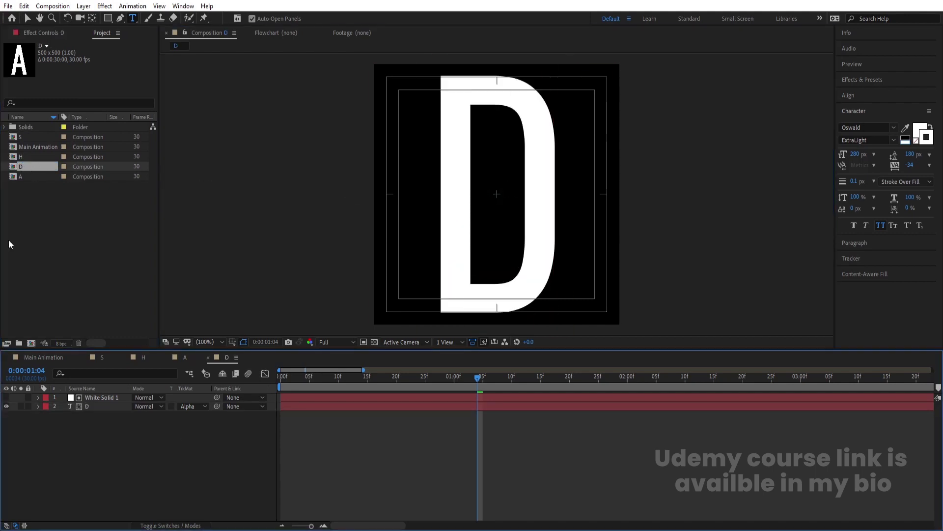
# Duplicate the D composition as O and replace the letter inside it with O
pyautogui.click(31, 169)
pyautogui.hotkey('ctrl', 'd')
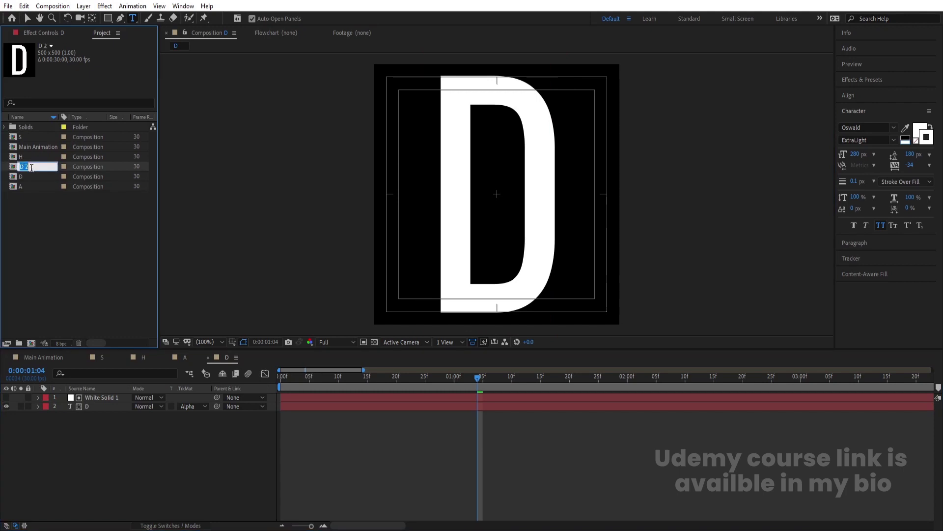
pyautogui.write('O')
pyautogui.press('Return')
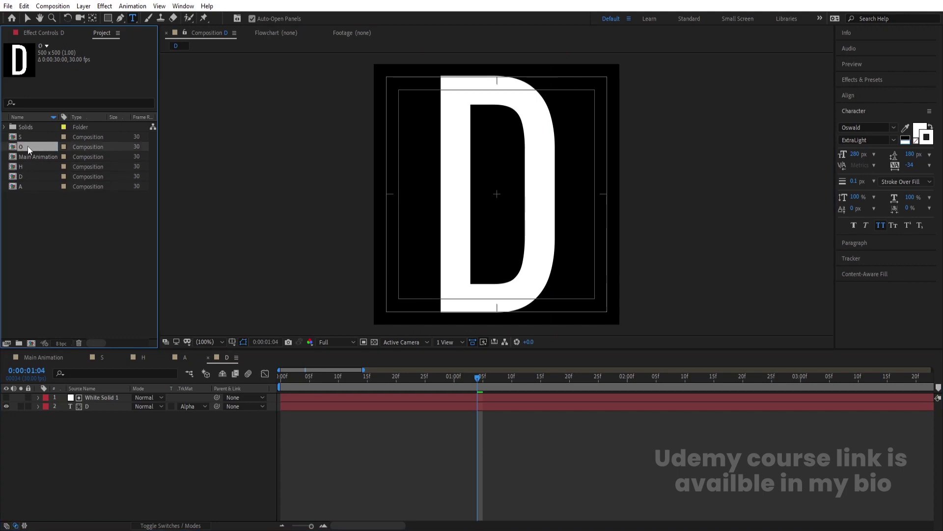
pyautogui.doubleClick(27, 146)
pyautogui.doubleClick(505, 194)
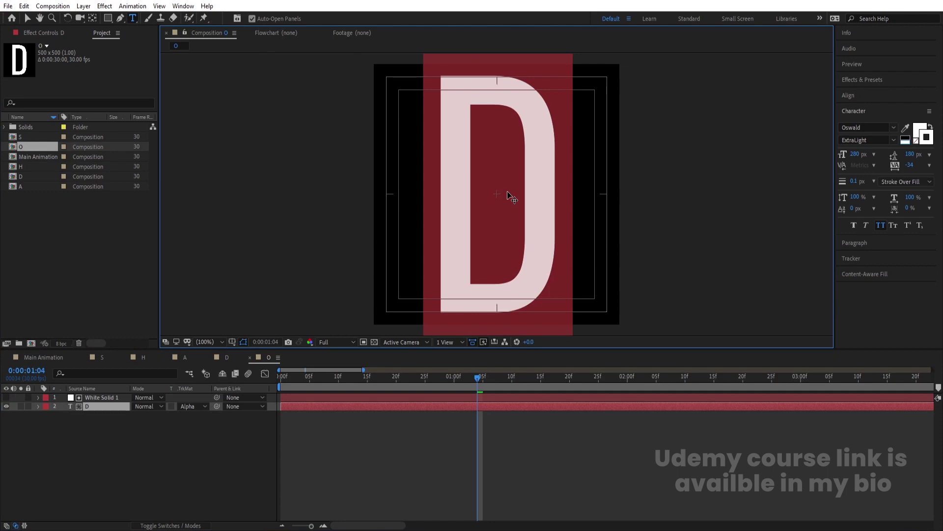
pyautogui.write('O')
pyautogui.click(125, 417)
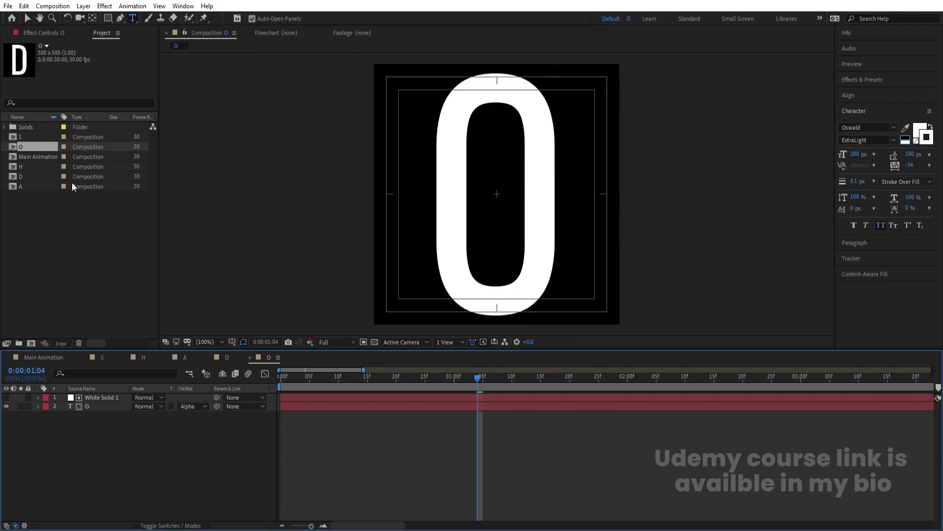
# Duplicate the O composition as W and replace the letter inside it with W
pyautogui.click(32, 146)
pyautogui.hotkey('ctrl', 'd')
pyautogui.write('W')
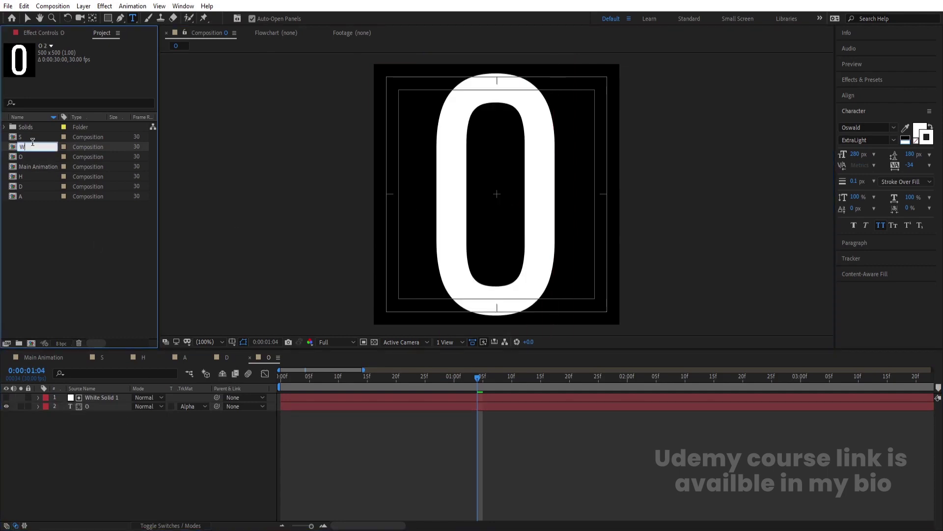
pyautogui.press('Return')
pyautogui.doubleClick(24, 128)
pyautogui.doubleClick(484, 227)
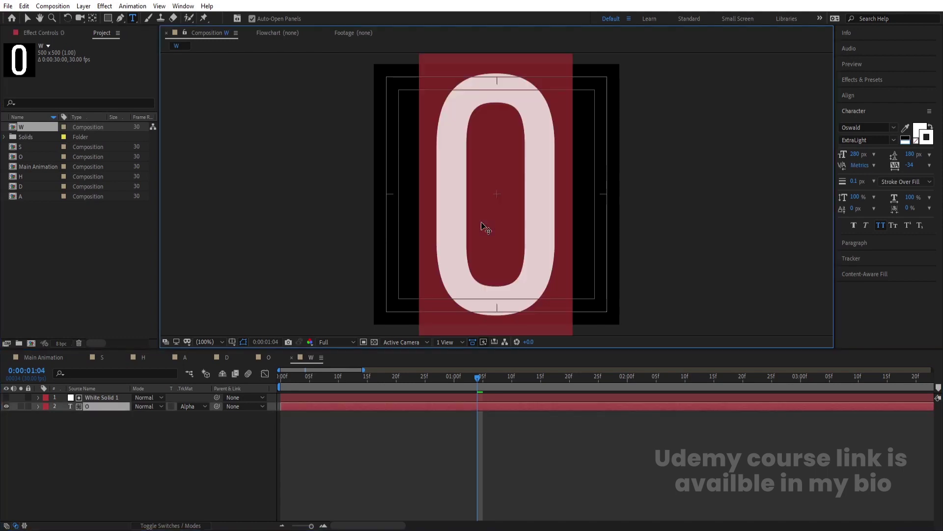
pyautogui.write('W')
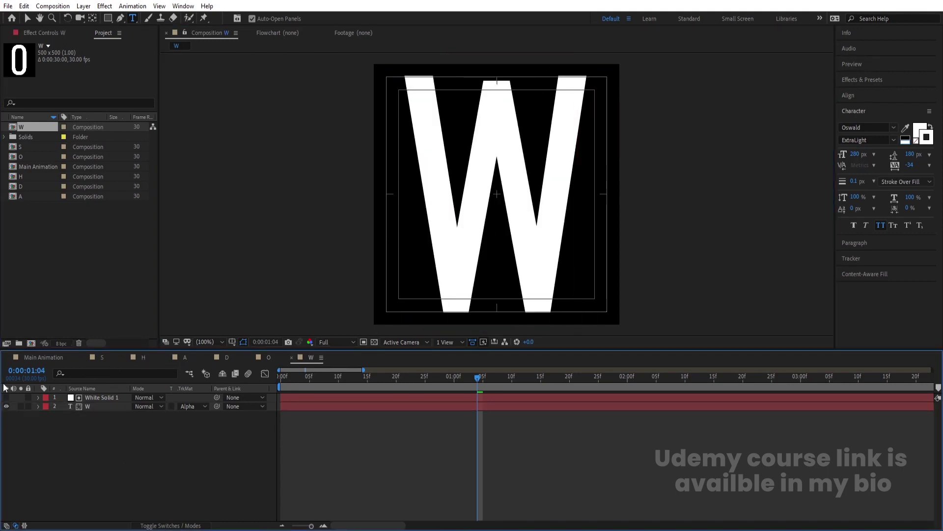
# Add the S composition to the Main Animation timeline and preview its playback from the start
pyautogui.click(44, 357)
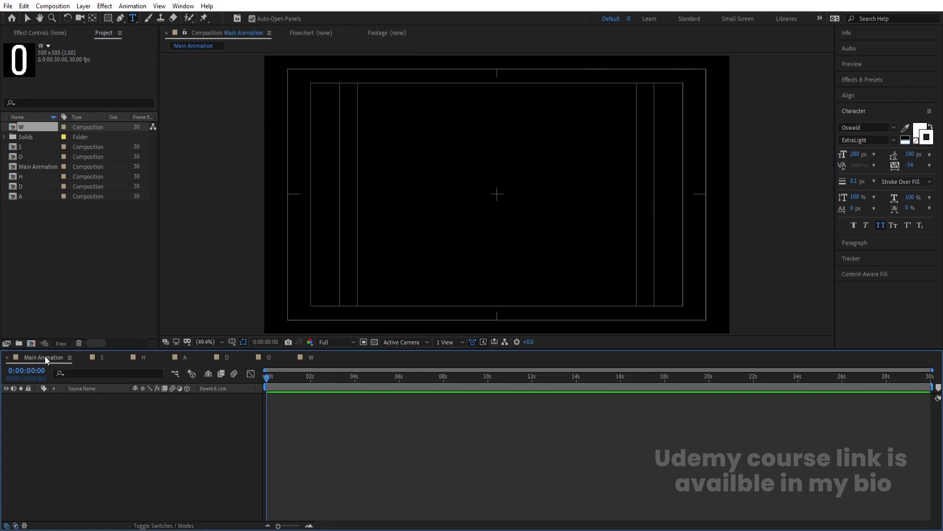
pyautogui.click(21, 147)
pyautogui.moveTo(23, 147); pyautogui.dragTo(159, 408)
pyautogui.press('space')
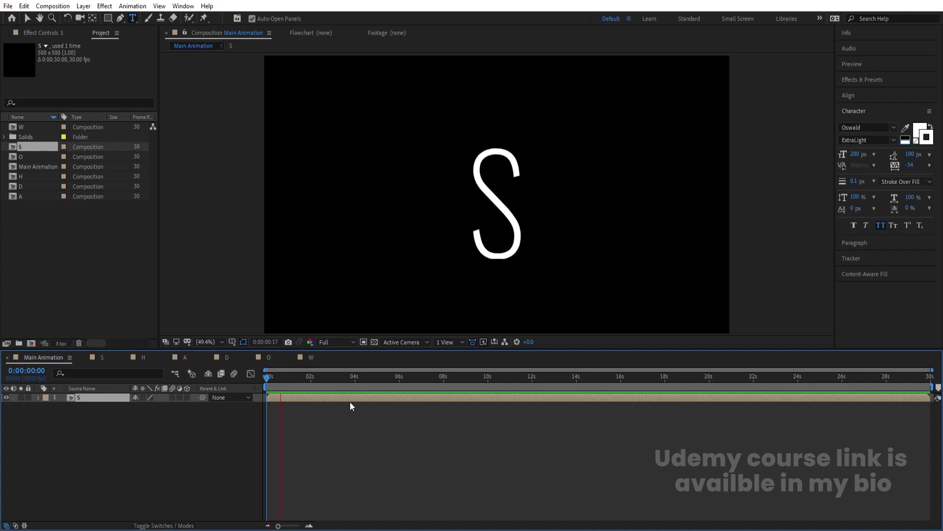
pyautogui.press('space')
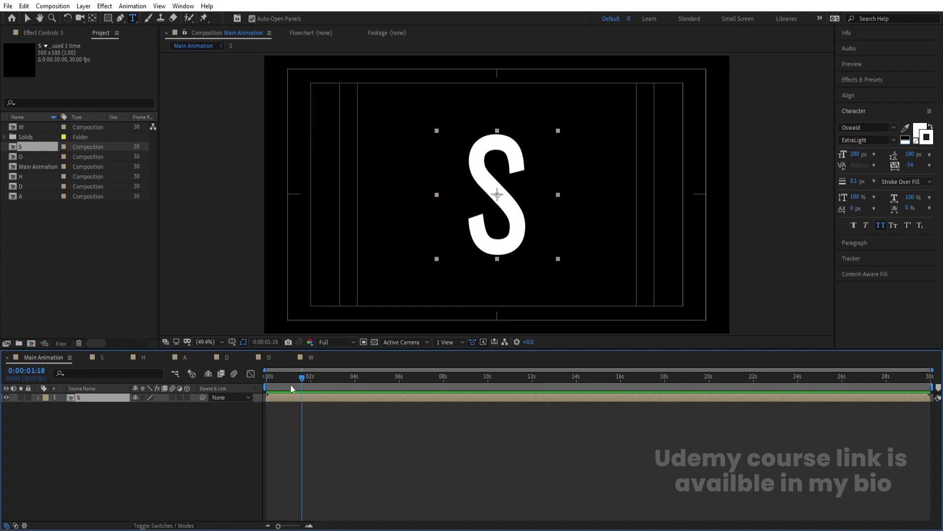
pyautogui.press('Home')
pyautogui.press('space')
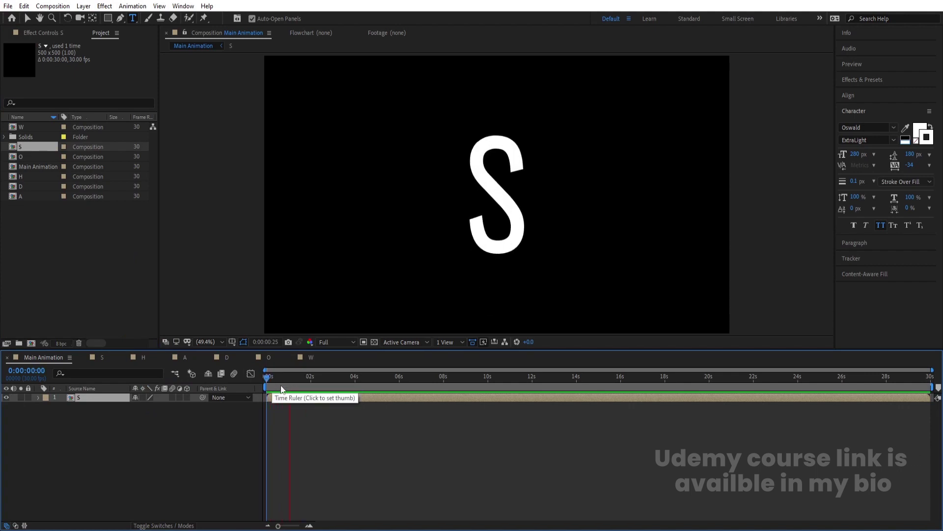
# At 0:00:01:14, move the S letter horizontally to the left side of the title-safe area
pyautogui.click(299, 387)
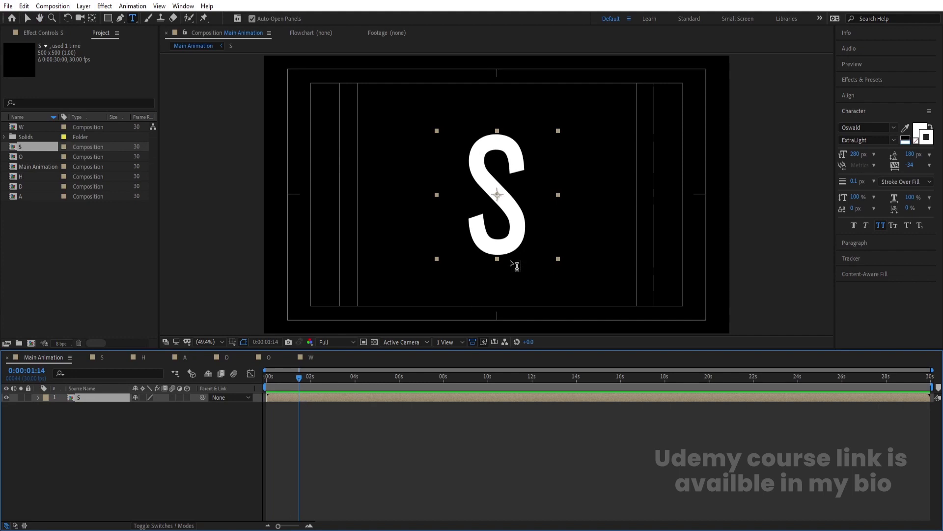
pyautogui.press('v')
pyautogui.moveTo(511, 221); pyautogui.dragTo(356, 221)
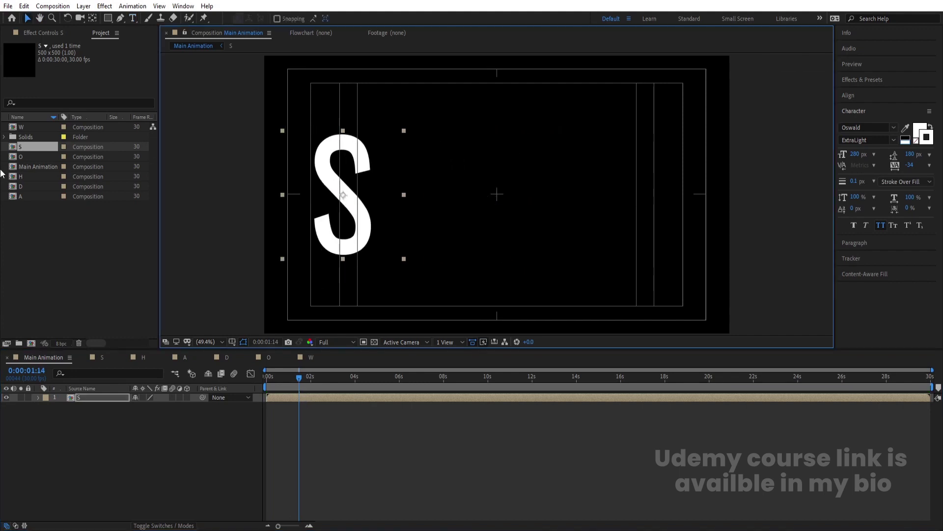
# Add the H composition below the S layer and place its letter directly to the right of S
pyautogui.click(20, 176)
pyautogui.moveTo(20, 176); pyautogui.dragTo(101, 430)
pyautogui.moveTo(522, 216); pyautogui.dragTo(405, 208)
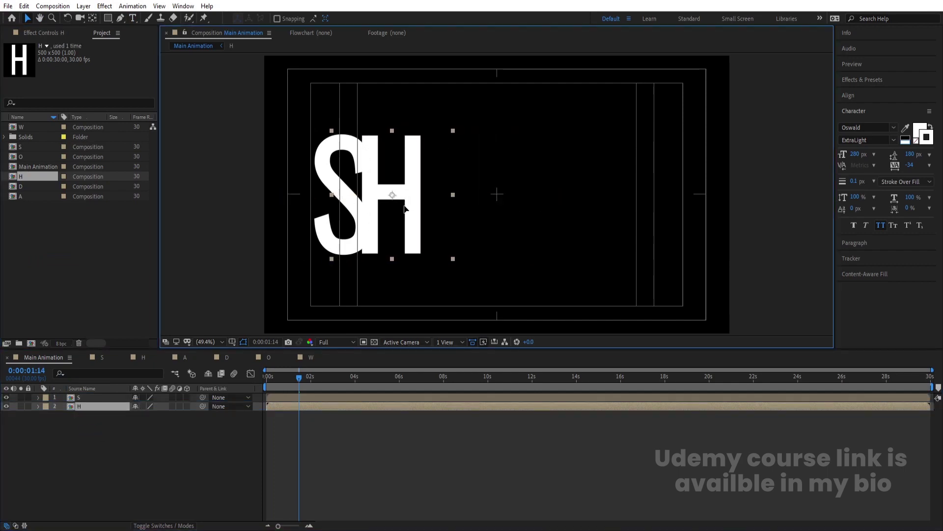
# Set the opacity of both the S and H layers to 80%
pyautogui.hotkey('ctrl', 'a')
pyautogui.press('t')
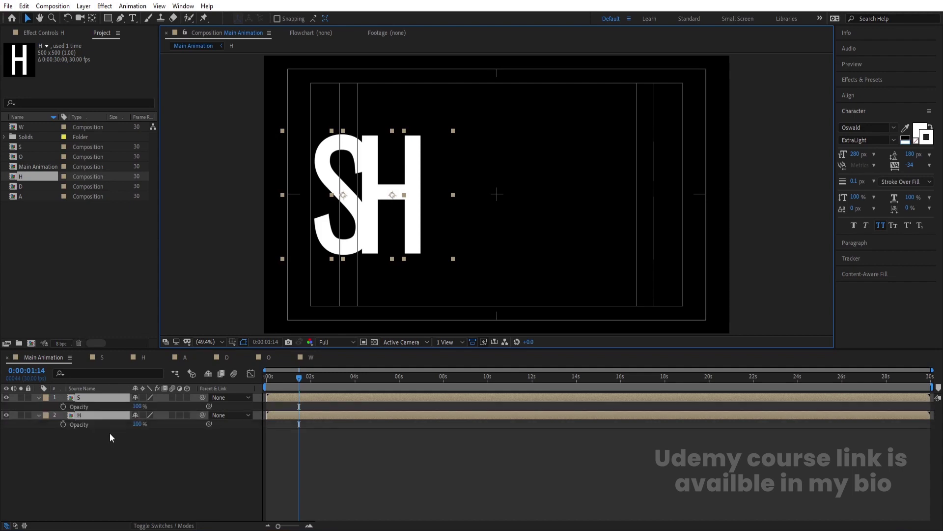
pyautogui.moveTo(137, 407); pyautogui.dragTo(128, 407)
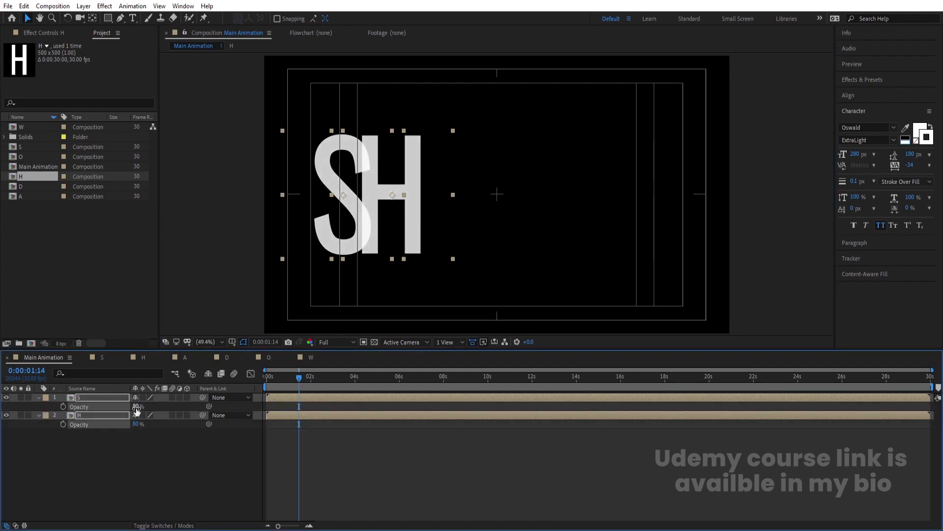
# Shift the H letter slightly left so it overlaps the right edge of S a little more
pyautogui.click(166, 414)
pyautogui.click(412, 211)
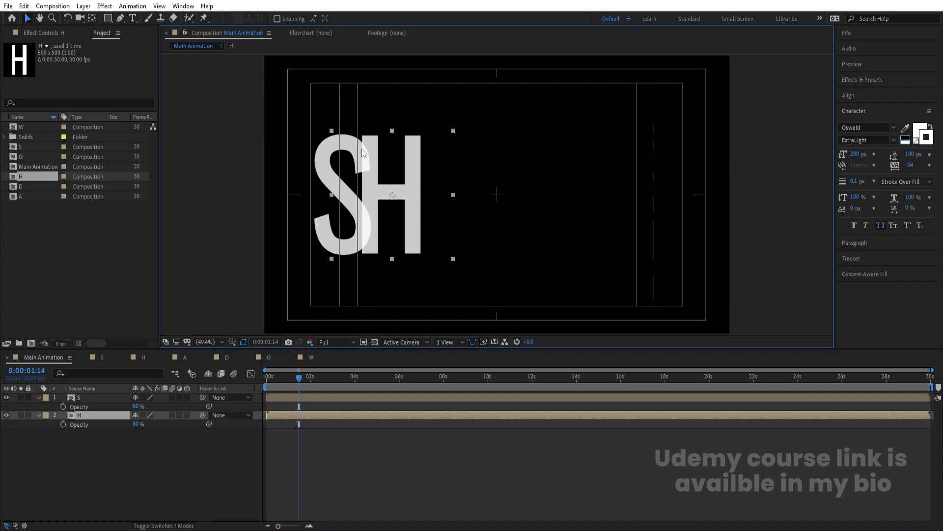
pyautogui.moveTo(414, 199); pyautogui.dragTo(413, 199)
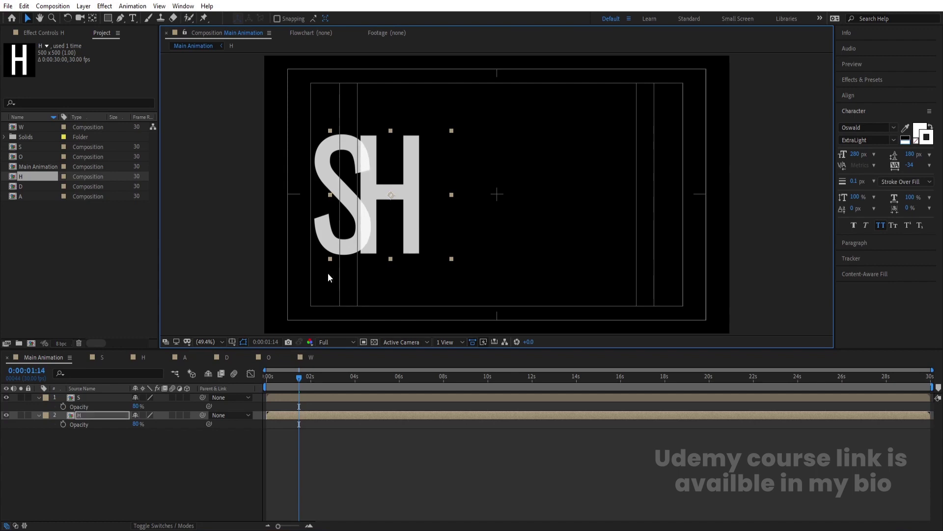
# Add the A composition below H at 80% opacity and place its letter slightly overlapping the right edge of H
pyautogui.click(22, 197)
pyautogui.moveTo(21, 197); pyautogui.dragTo(160, 447)
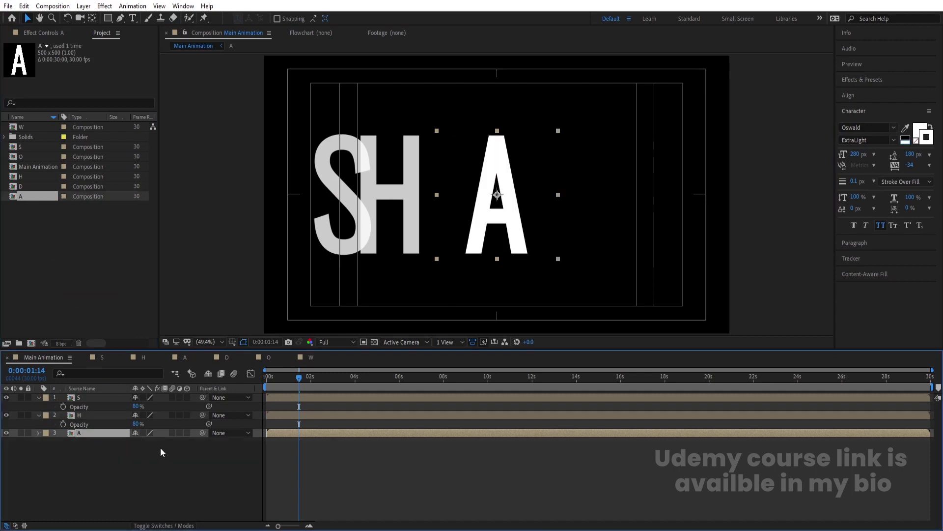
pyautogui.press('t')
pyautogui.click(140, 442)
pyautogui.write('80')
pyautogui.press('Return')
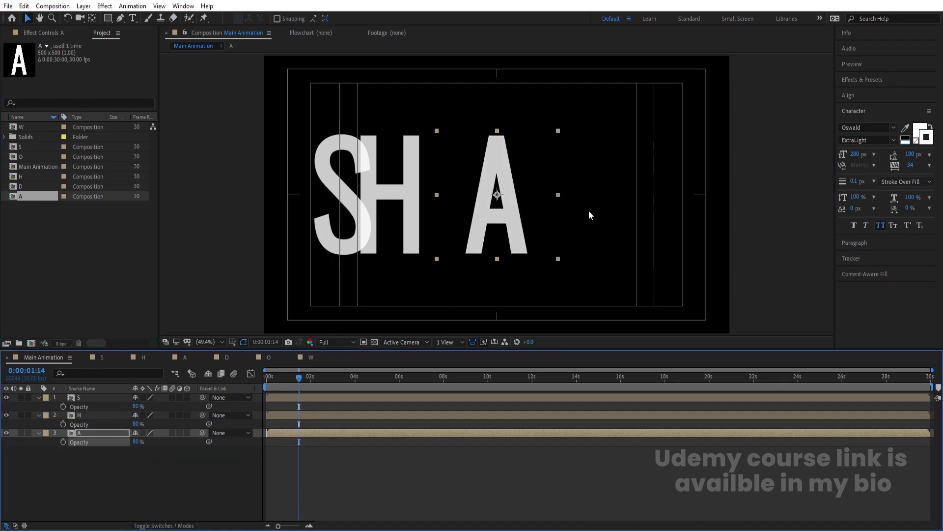
pyautogui.moveTo(518, 215); pyautogui.dragTo(454, 207)
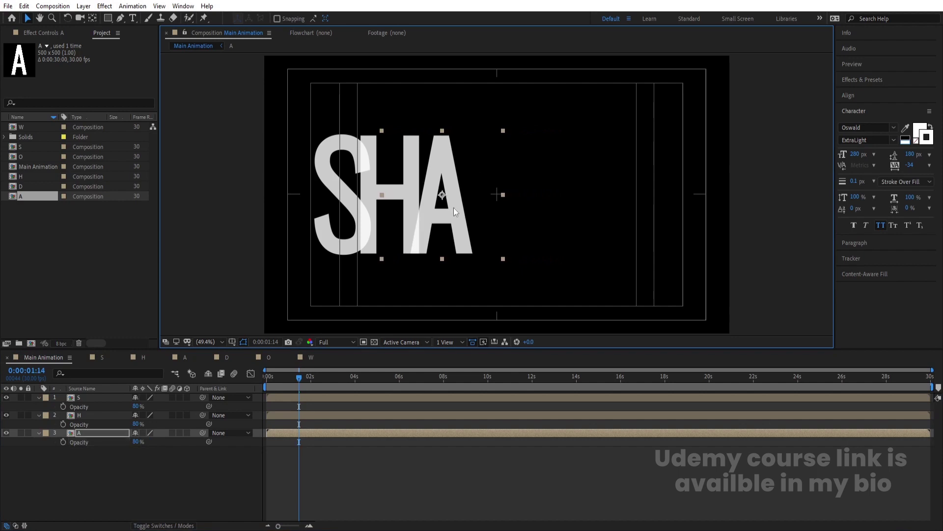
pyautogui.press('Right')
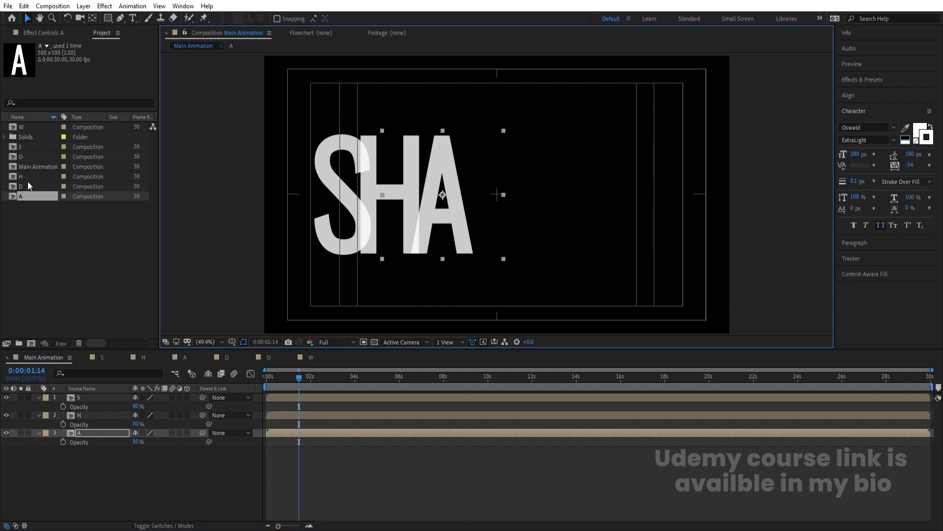
# Add the D composition below A at 80% opacity and place its letter slightly overlapping the right edge of A
pyautogui.moveTo(28, 186); pyautogui.dragTo(125, 457)
pyautogui.moveTo(524, 251); pyautogui.dragTo(515, 252)
pyautogui.press('t')
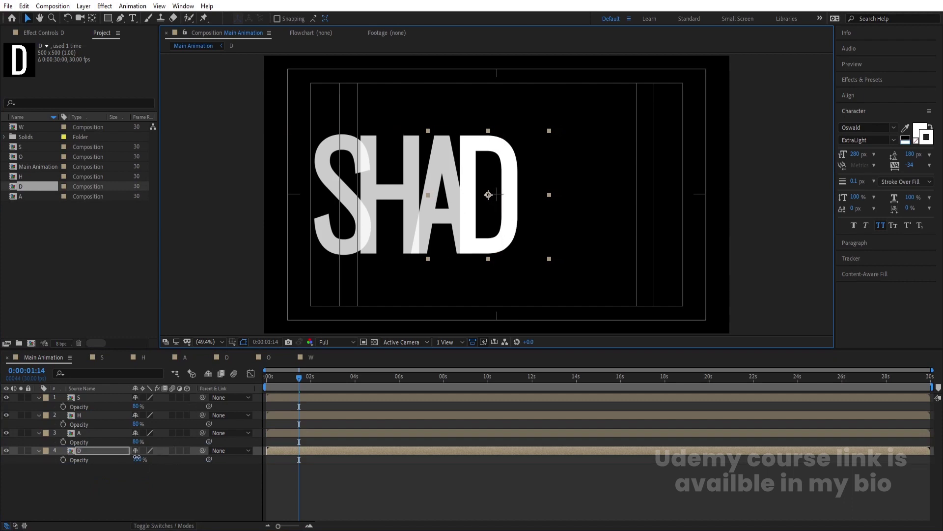
pyautogui.click(138, 460)
pyautogui.write('80')
pyautogui.press('Return')
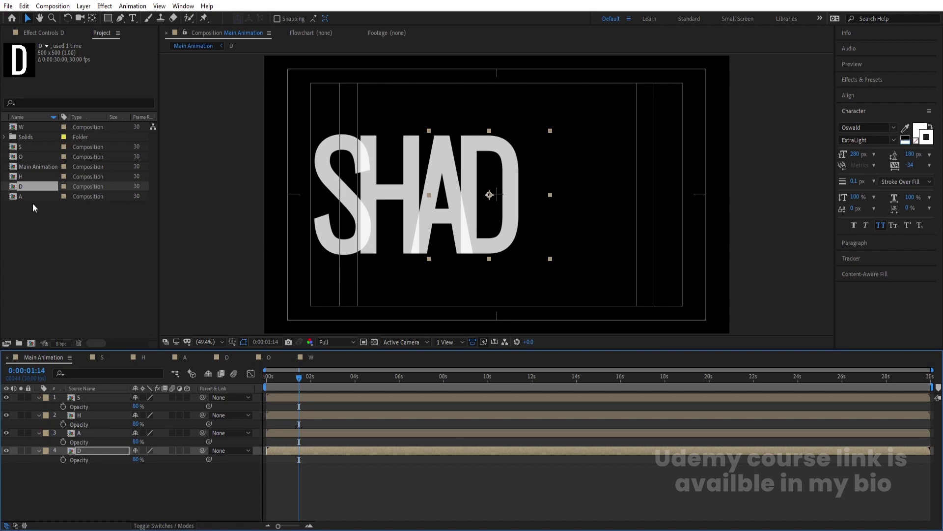
# Add the O composition below D at 80% opacity and place its letter slightly overlapping the right edge of D
pyautogui.click(28, 156)
pyautogui.moveTo(56, 234); pyautogui.dragTo(123, 468)
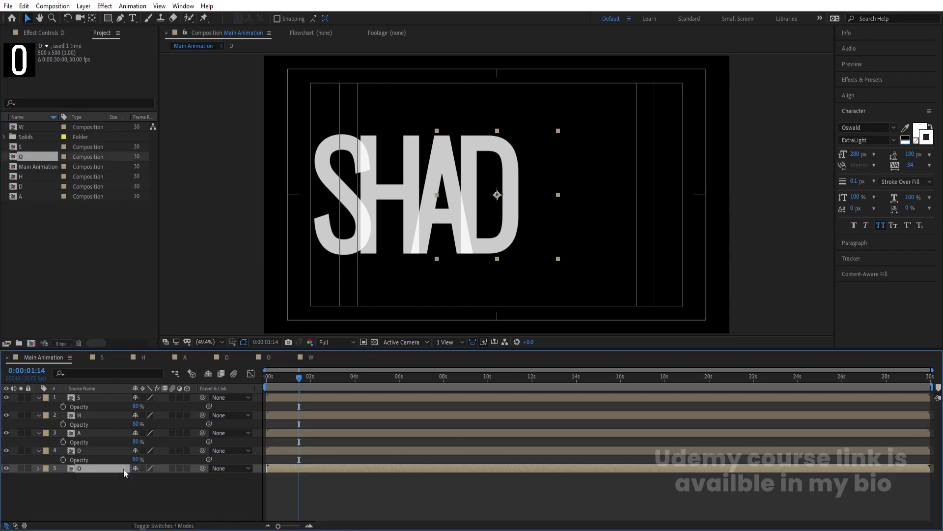
pyautogui.press('t')
pyautogui.click(139, 476)
pyautogui.write('80')
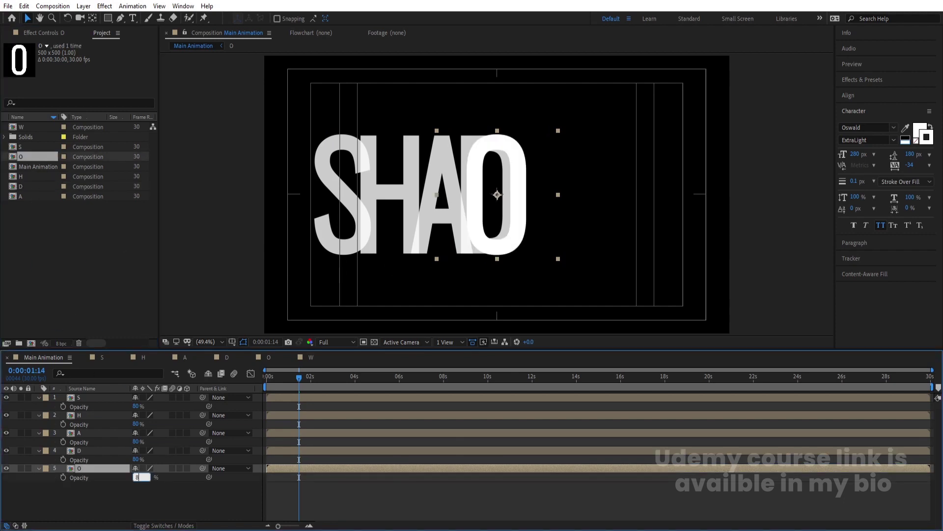
pyautogui.press('Return')
pyautogui.moveTo(479, 241); pyautogui.dragTo(517, 240)
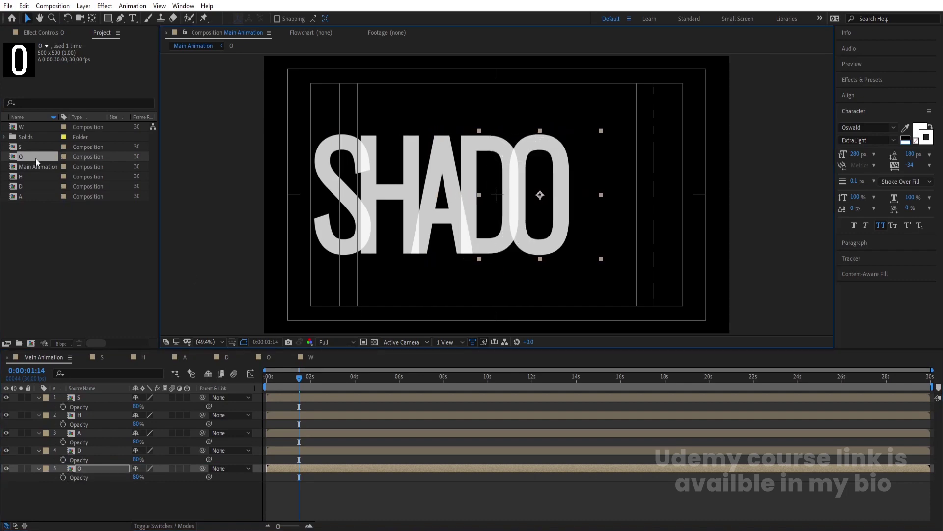
# Add the W composition below O at 80% opacity and place its letter slightly overlapping the right edge of O
pyautogui.moveTo(24, 129); pyautogui.dragTo(226, 484)
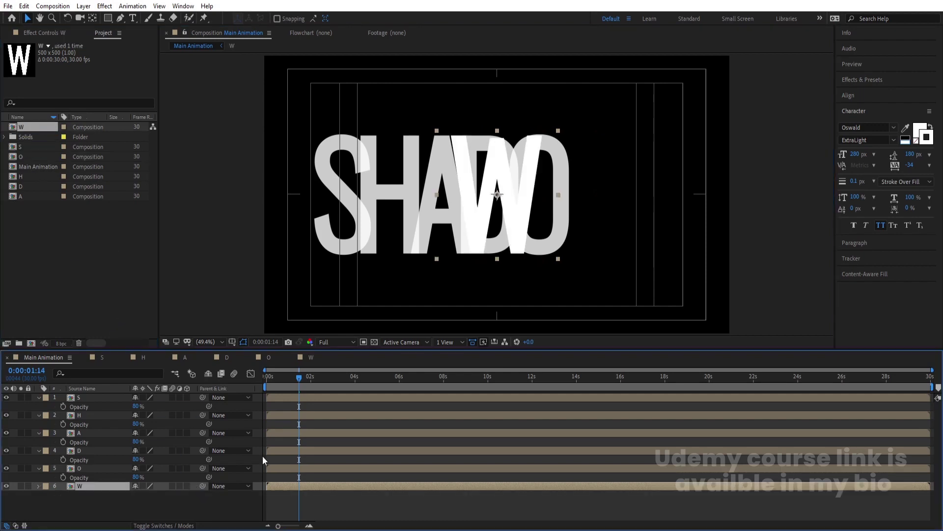
pyautogui.moveTo(494, 207); pyautogui.dragTo(598, 207)
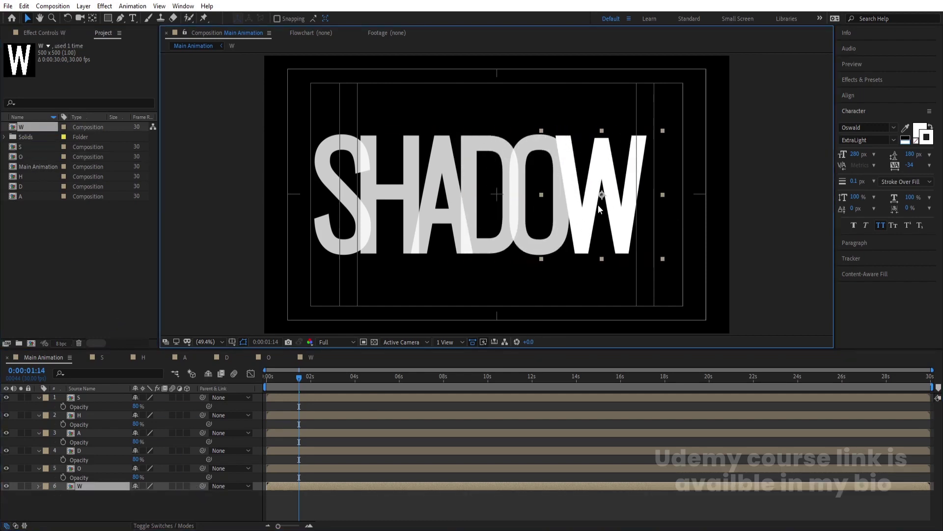
pyautogui.press('t')
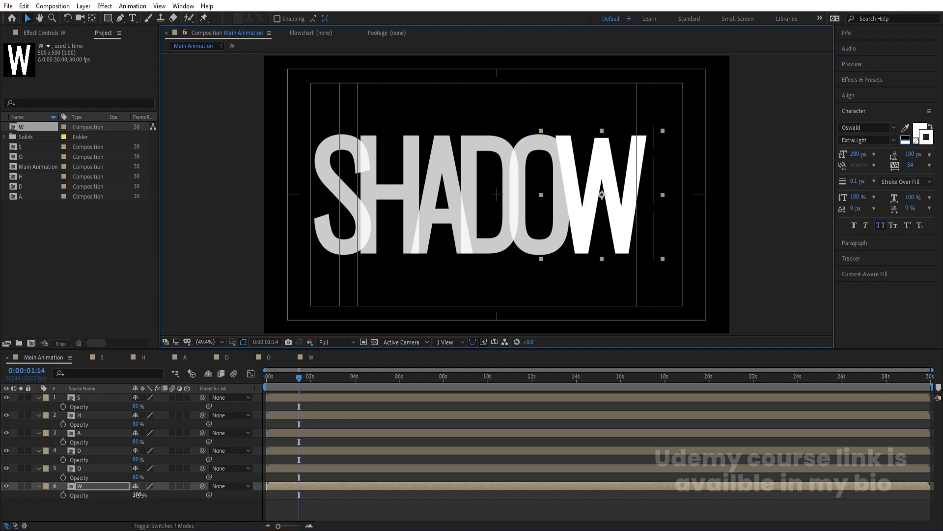
pyautogui.click(139, 495)
pyautogui.write('80')
pyautogui.press('Return')
pyautogui.click(590, 198)
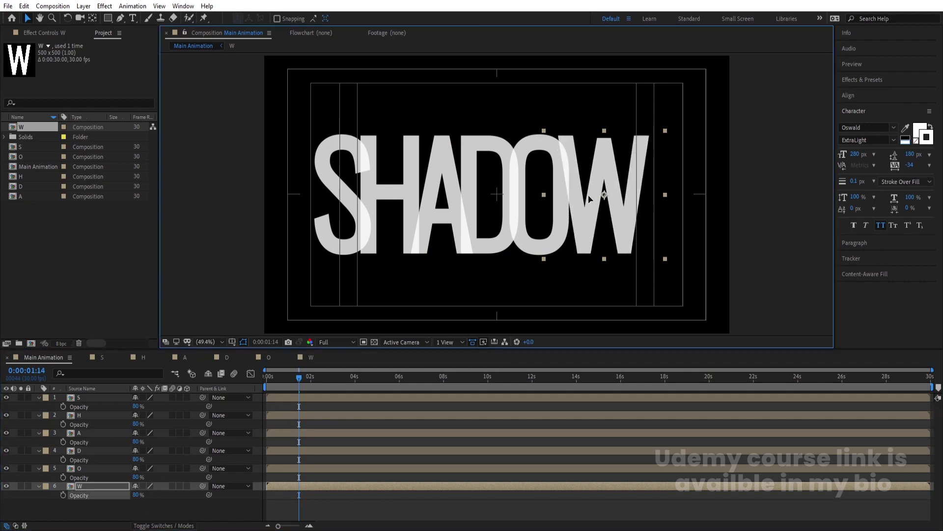
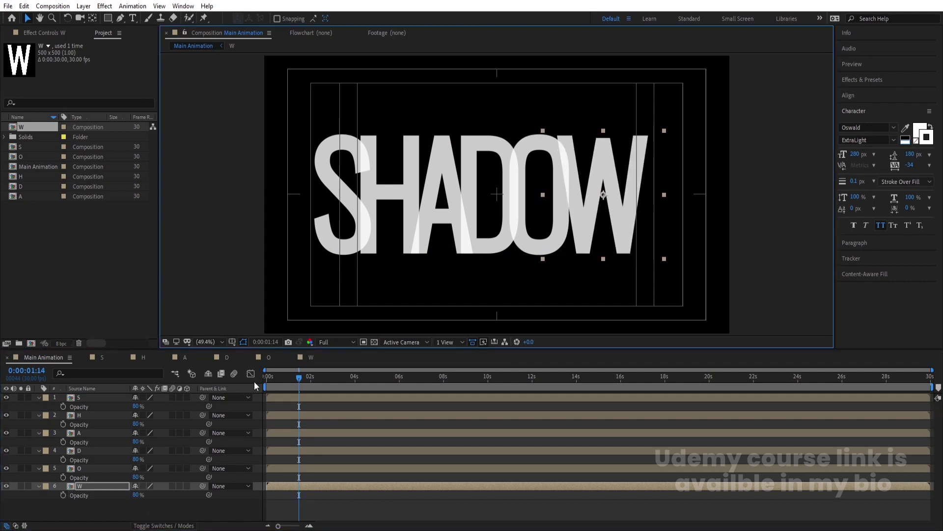
# Set the opacity of all six letter layers to 100% and collapse their opacity properties
pyautogui.moveTo(137, 406); pyautogui.dragTo(248, 406)
pyautogui.click(317, 409)
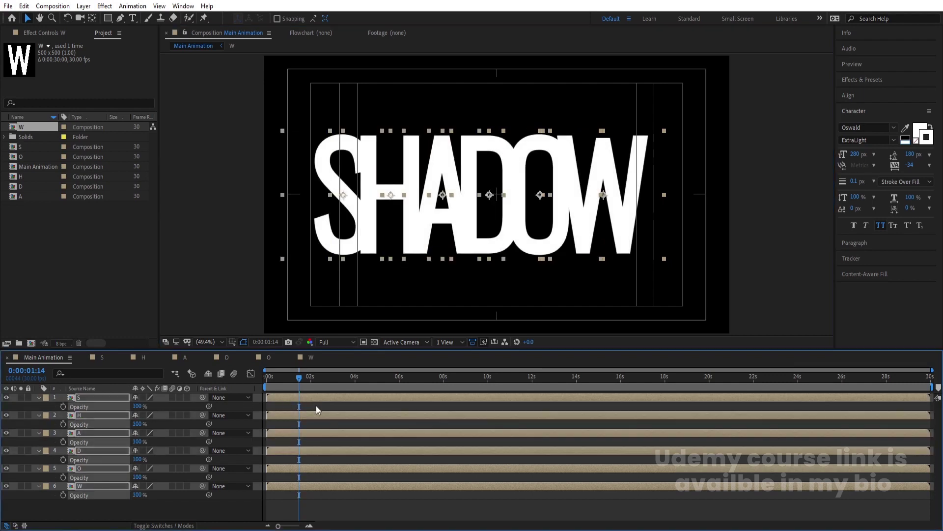
pyautogui.click(269, 408)
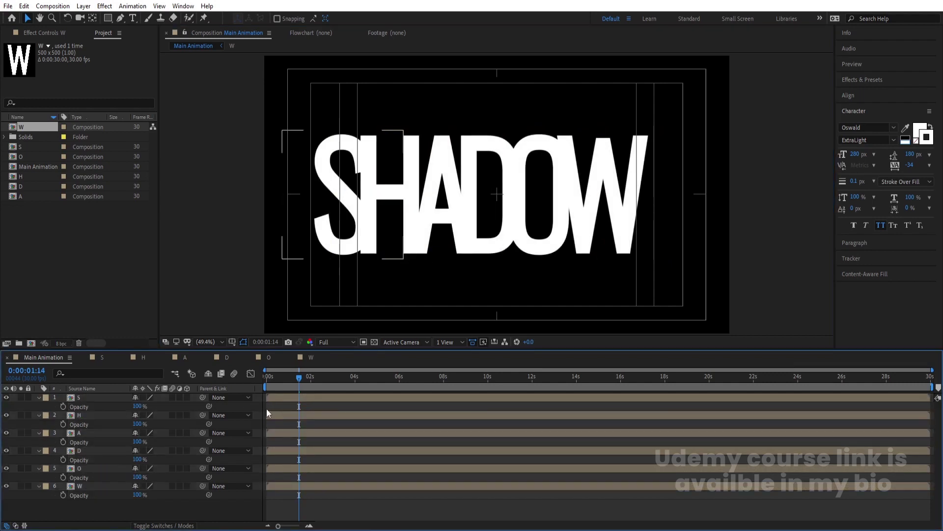
pyautogui.press('t')
# Create a null object in the Main Animation and parent all six letter layers to it
pyautogui.rightClick(157, 485)
pyautogui.moveTo(197, 371)
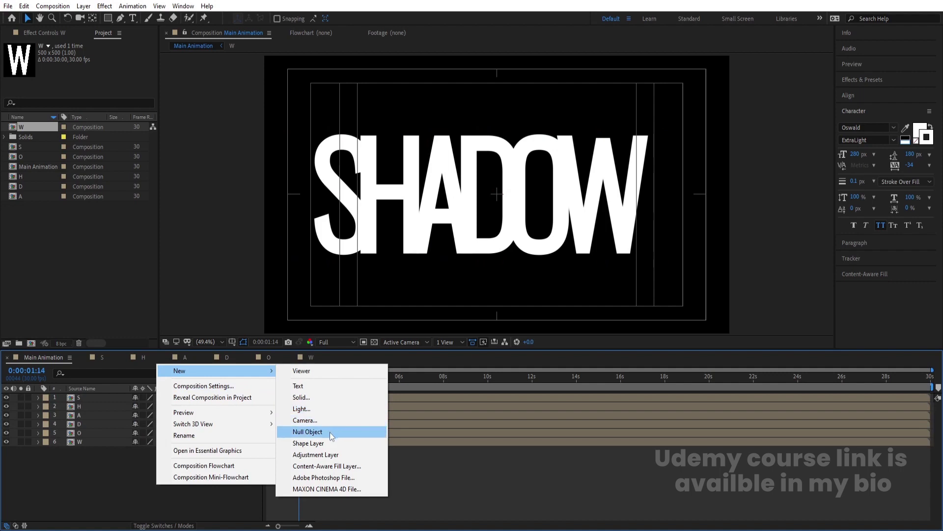
pyautogui.click(308, 432)
pyautogui.click(90, 406)
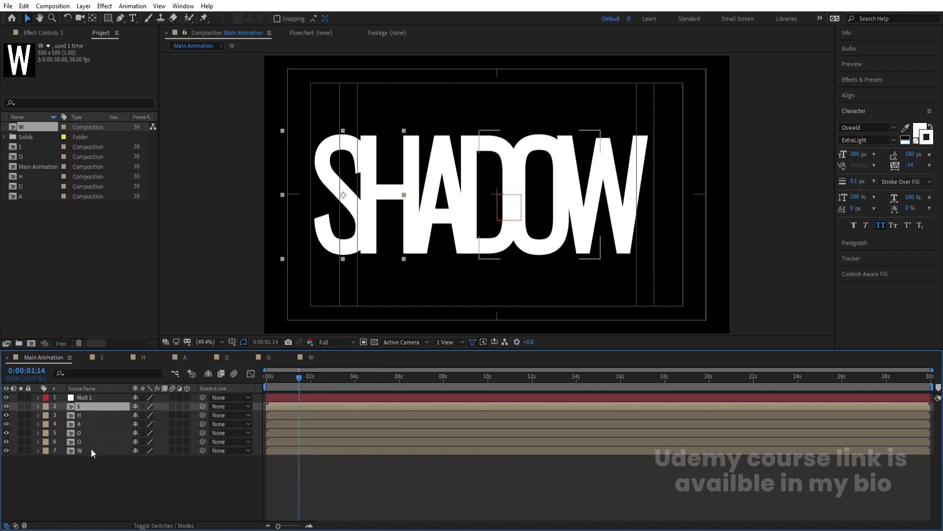
pyautogui.keyDown('shift'); pyautogui.click(90, 449); pyautogui.keyUp('shift')
pyautogui.moveTo(202, 406); pyautogui.dragTo(93, 399)
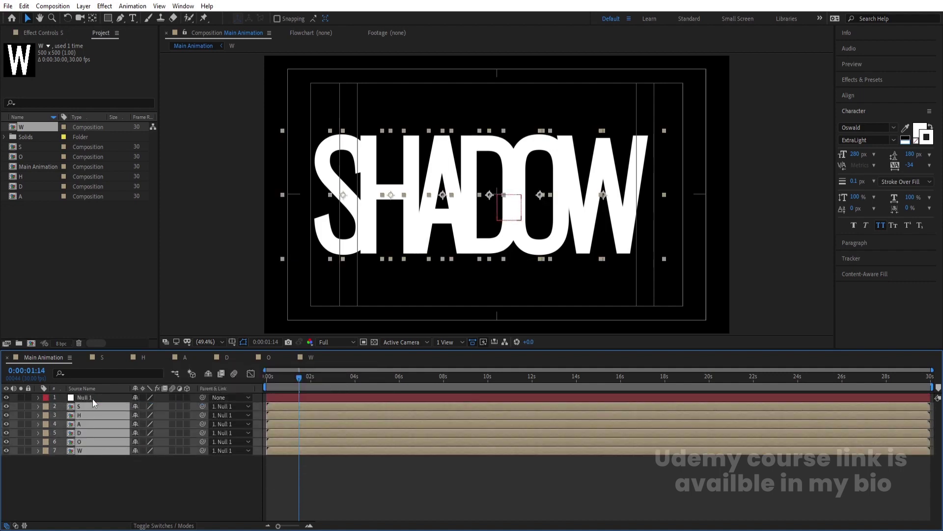
# Scale the null object to 74% and move it slightly right to centre the word in the frame
pyautogui.click(92, 399)
pyautogui.press('s')
pyautogui.moveTo(148, 406); pyautogui.dragTo(129, 406)
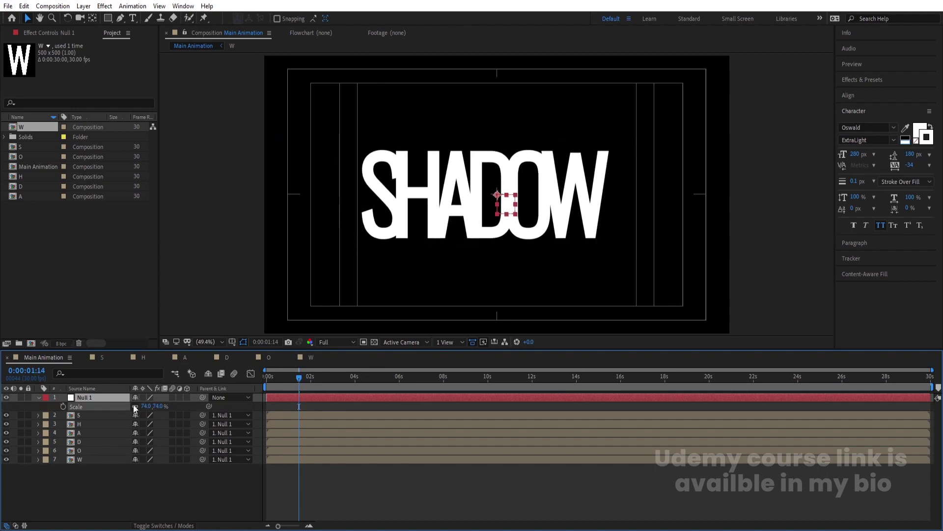
pyautogui.moveTo(502, 210); pyautogui.dragTo(516, 208)
# Delete the null object and preview the word animation from the start
pyautogui.click(290, 395)
pyautogui.press('Delete')
pyautogui.press('Home')
pyautogui.press('space')
pyautogui.press("'")
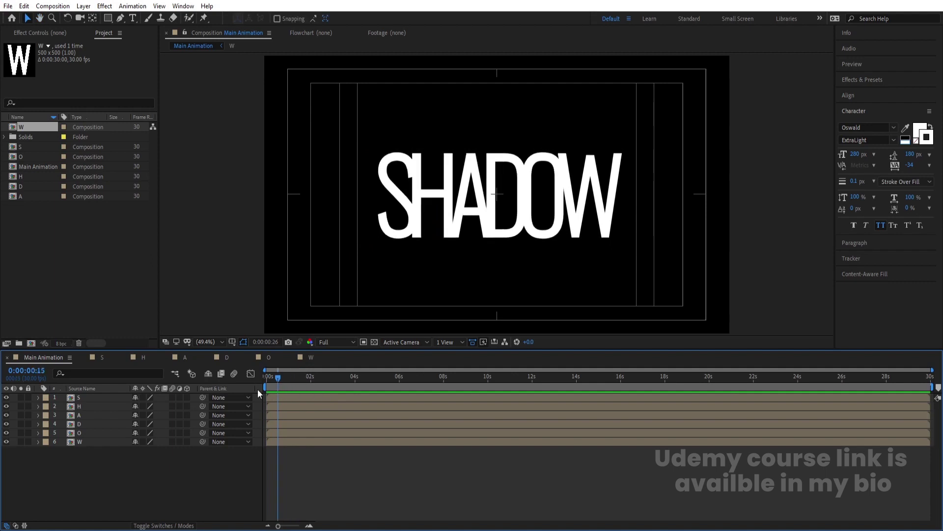
# Offset the H layer to start at frame 5 and the A layer to start at frame 10 of the Main Animation
pyautogui.press('space')
pyautogui.scroll(3, 309, 461)
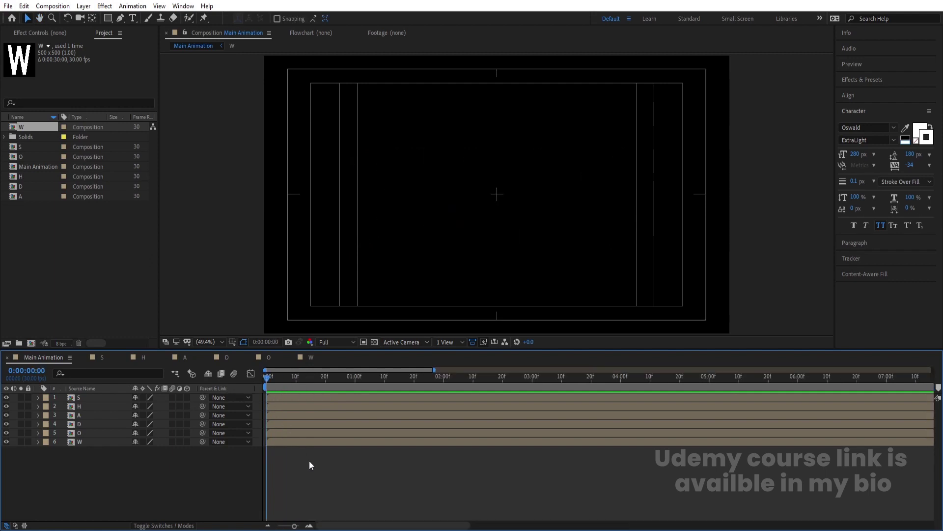
pyautogui.click(295, 379)
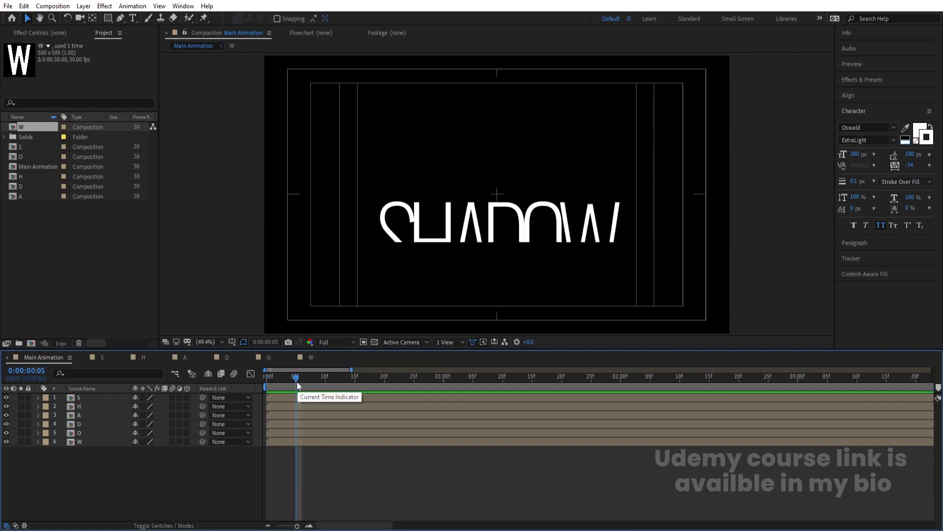
pyautogui.click(281, 405)
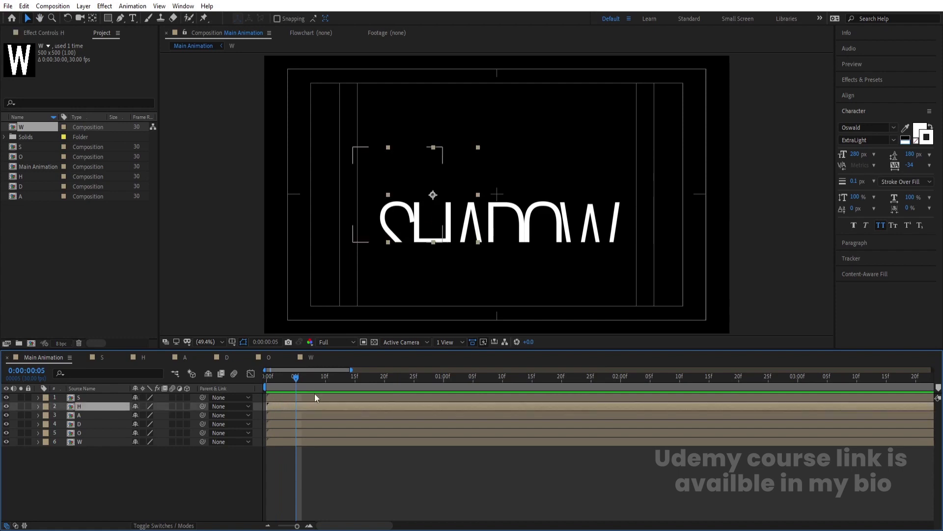
pyautogui.press('[')
pyautogui.click(325, 379)
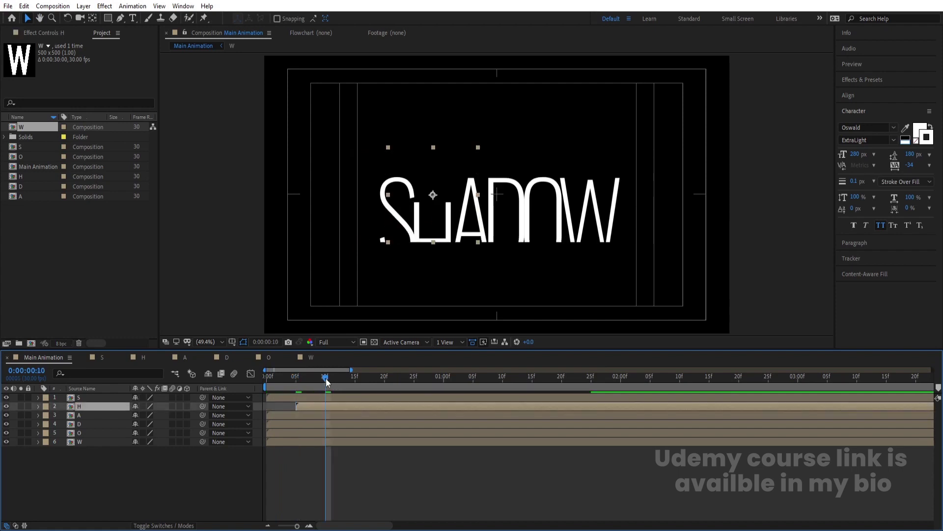
pyautogui.click(319, 416)
pyautogui.press('[')
# Offset the D layer to start at frame 15, the O layer at frame 20 and the W layer at frame 25
pyautogui.click(355, 376)
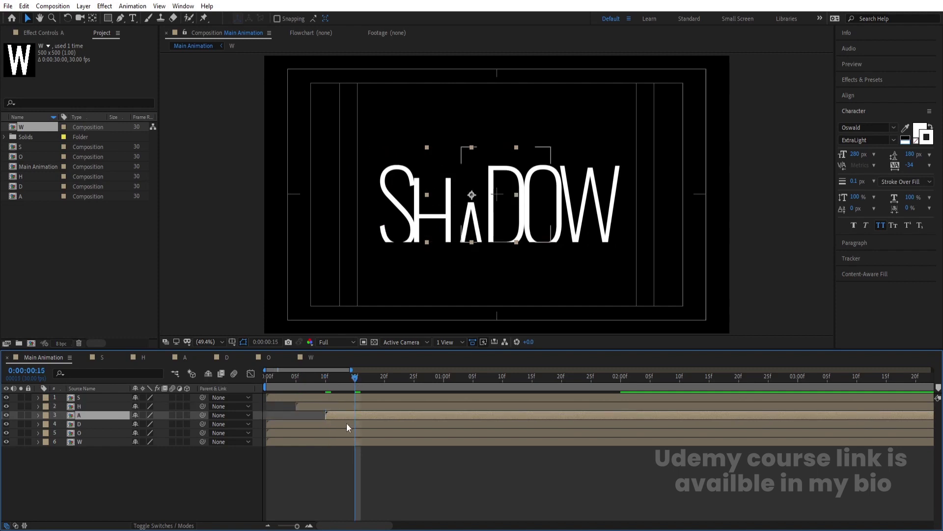
pyautogui.click(347, 424)
pyautogui.press('[')
pyautogui.click(386, 375)
pyautogui.click(375, 433)
pyautogui.press('[')
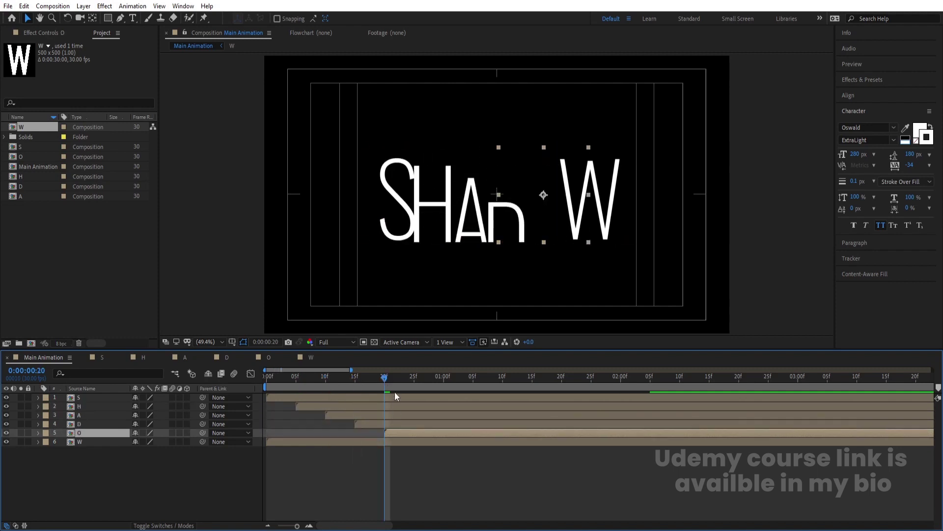
pyautogui.click(411, 378)
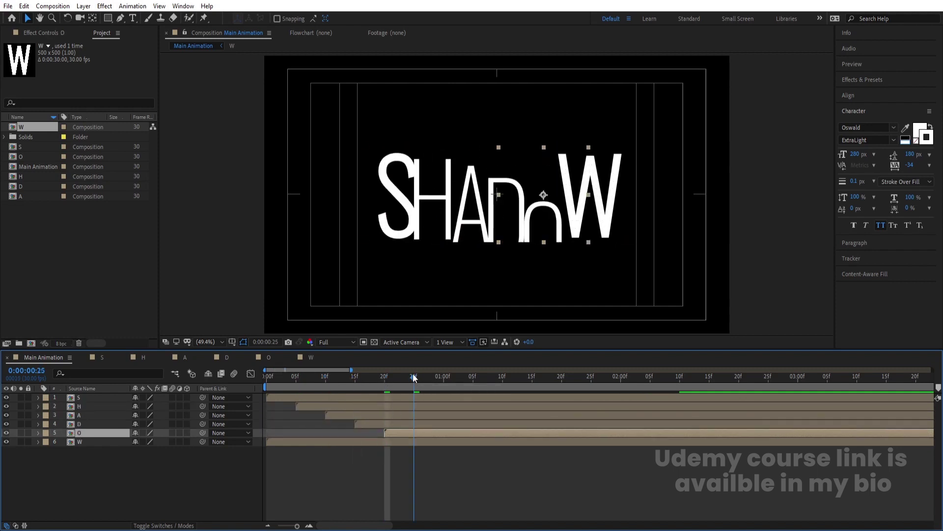
pyautogui.click(397, 445)
pyautogui.press('[')
# Preview the staggered letter animation from the start of the composition and stop playback
pyautogui.press('space')
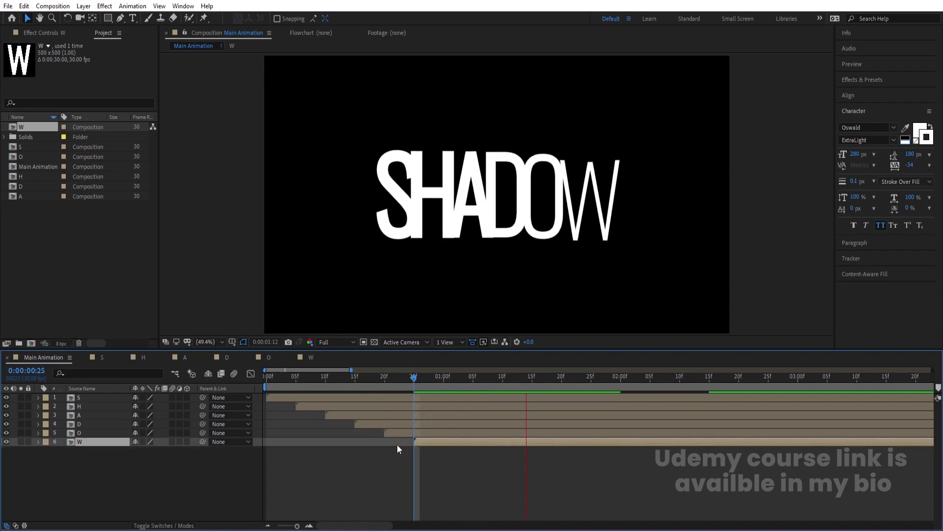
pyautogui.click(267, 376)
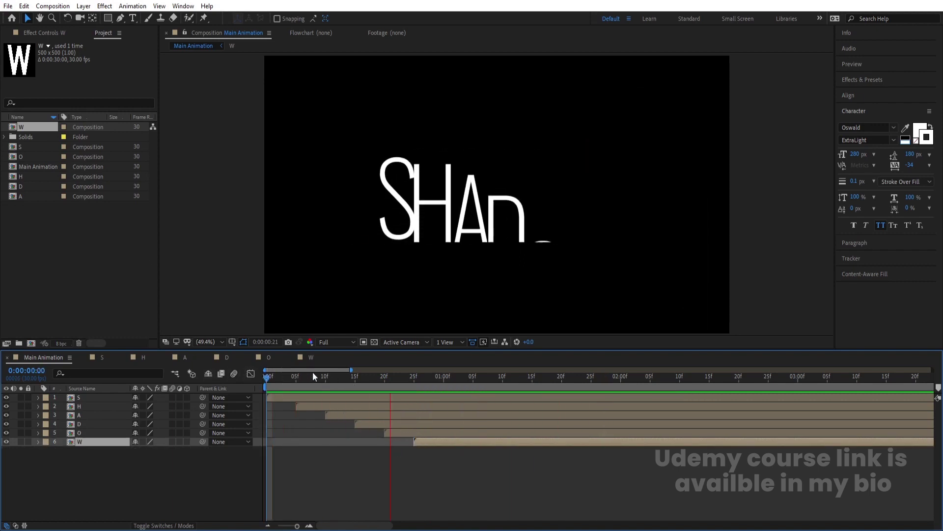
pyautogui.press('space')
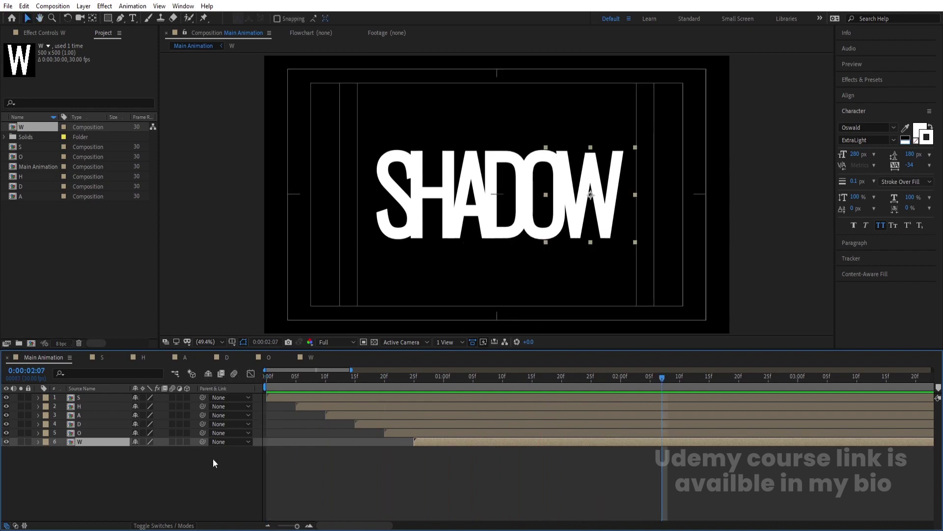
pyautogui.click(214, 458)
# Show layer names in the timeline and apply the Drop Shadow effect to the S layer
pyautogui.click(91, 391)
pyautogui.click(87, 398)
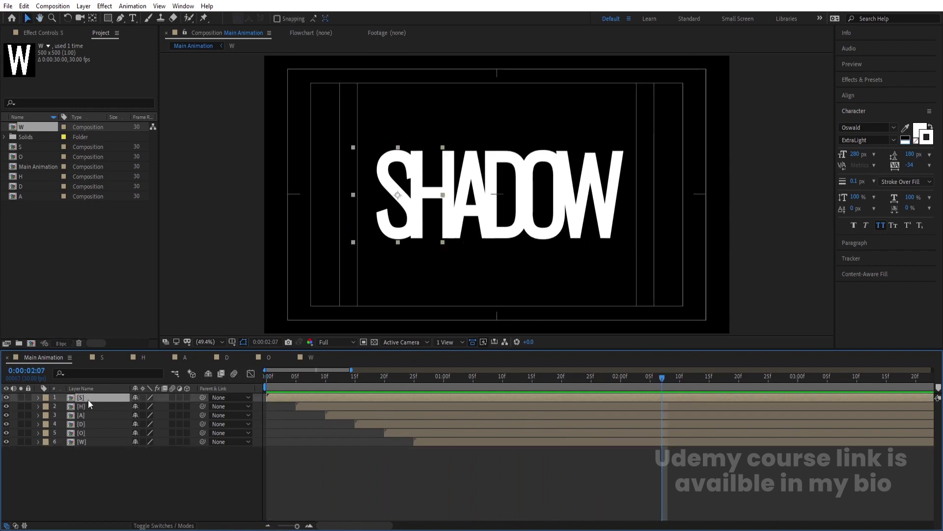
pyautogui.click(857, 79)
pyautogui.click(872, 92)
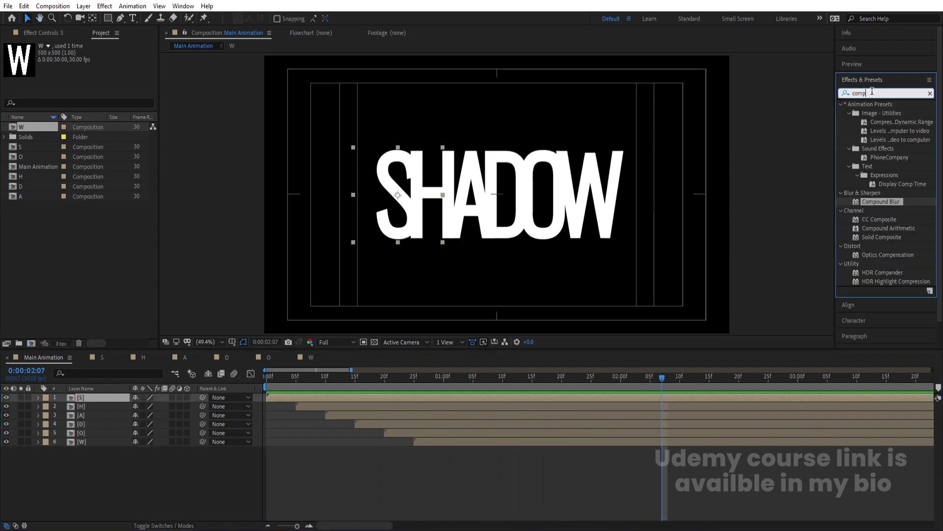
pyautogui.write('drop')
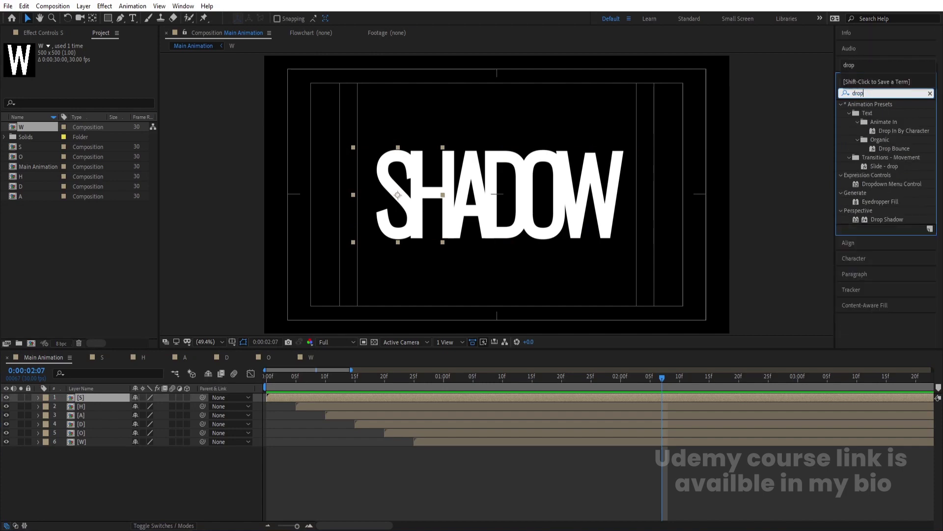
pyautogui.doubleClick(877, 216)
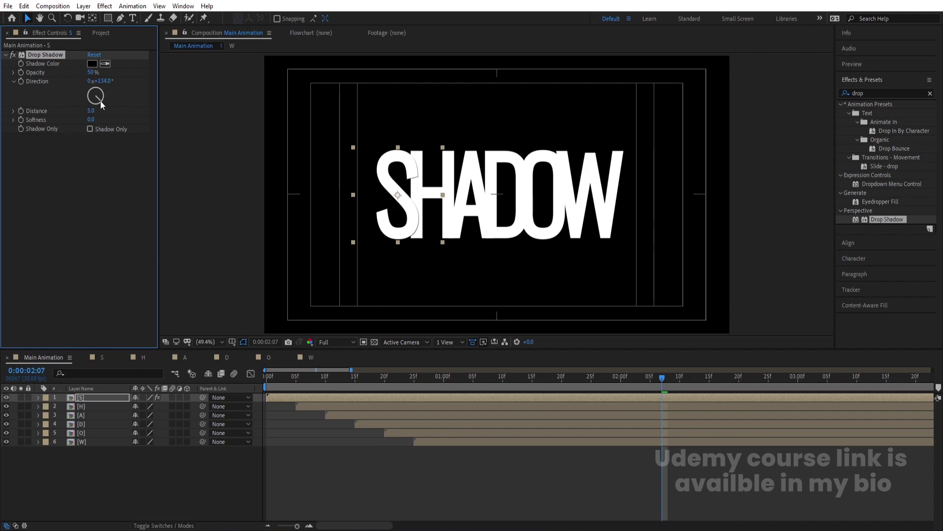
# Set the S layer's drop shadow direction to 90°, distance to 10 and softness to 200
pyautogui.moveTo(101, 101); pyautogui.dragTo(103, 100)
pyautogui.click(102, 81)
pyautogui.write('90')
pyautogui.press('Return')
pyautogui.click(91, 111)
pyautogui.write('10')
pyautogui.press('Return')
pyautogui.click(91, 120)
pyautogui.write('200')
pyautogui.press('Return')
# Give the S layer's drop shadow a dark blue colour and set its opacity to 71%
pyautogui.click(93, 64)
pyautogui.click(179, 243)
pyautogui.moveTo(130, 280); pyautogui.dragTo(128, 275)
pyautogui.click(257, 191)
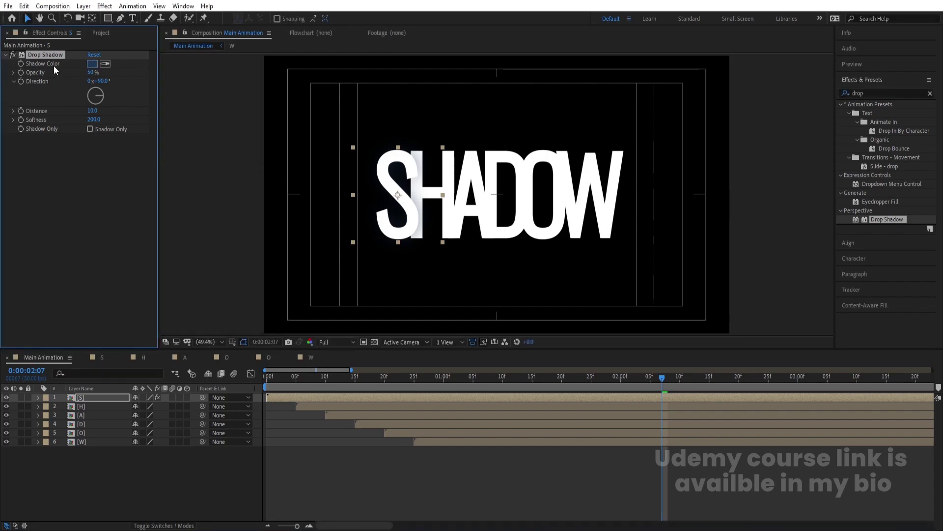
pyautogui.moveTo(98, 73); pyautogui.dragTo(105, 71)
pyautogui.click(93, 64)
pyautogui.moveTo(143, 286); pyautogui.dragTo(158, 263)
pyautogui.press('Return')
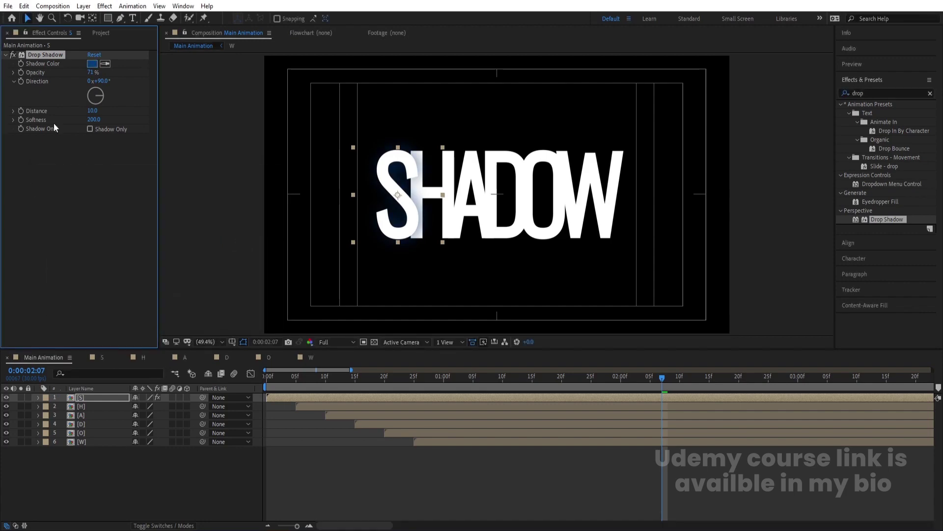
# Copy the S layer's Drop Shadow effect onto the H, A, D, O and W layers
pyautogui.click(90, 406)
pyautogui.keyDown('shift'); pyautogui.click(87, 441); pyautogui.keyUp('shift')
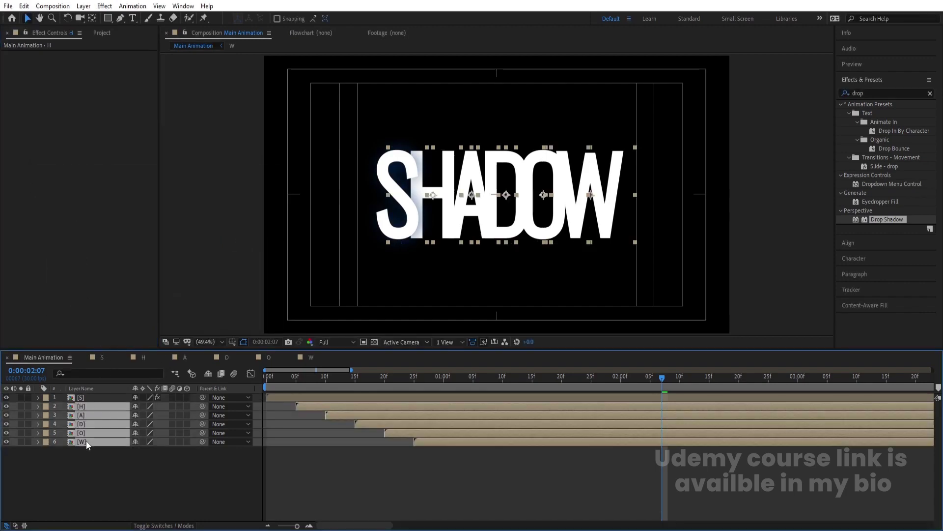
pyautogui.hotkey('ctrl', 'v')
pyautogui.click(119, 460)
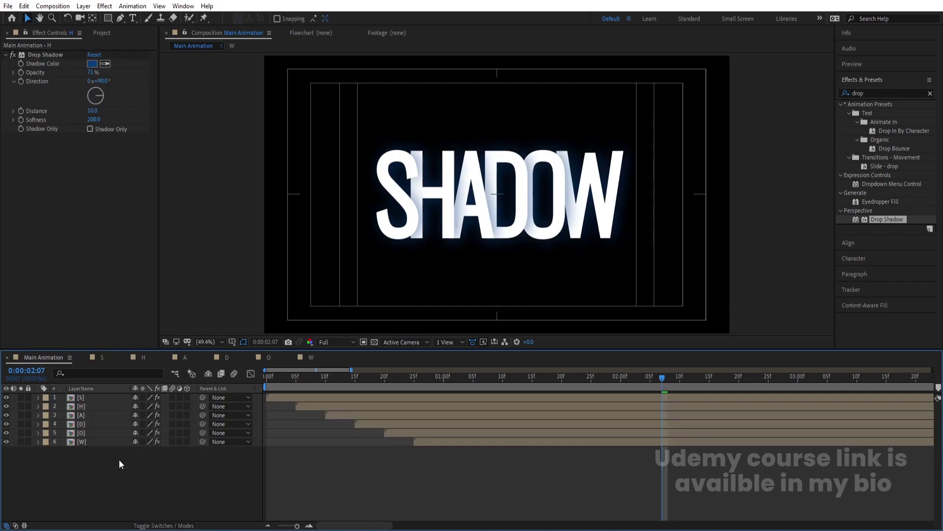
# Preview the word animation with its drop shadows from the first frame and stop playback
pyautogui.press('Home')
pyautogui.press('space')
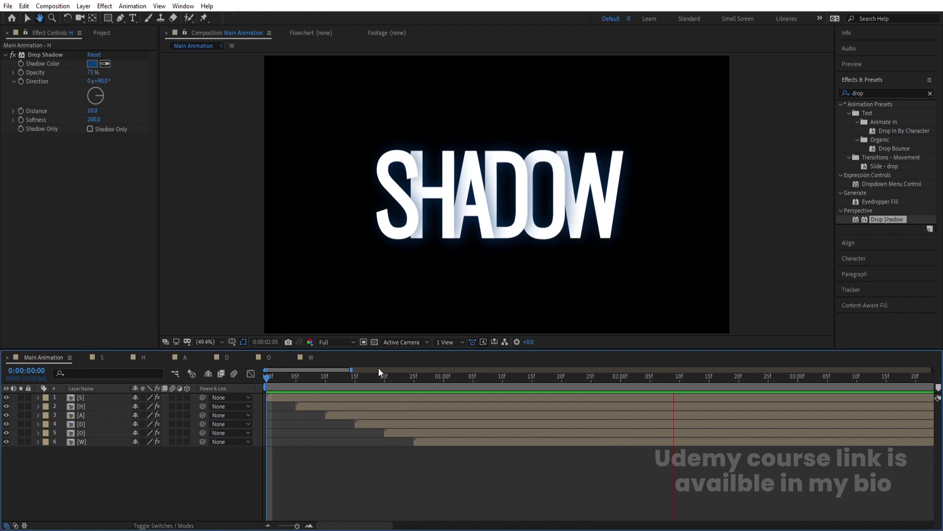
pyautogui.press('space')
# Pre-compose all six letter layers into a new composition named Text
pyautogui.moveTo(134, 472); pyautogui.dragTo(66, 394)
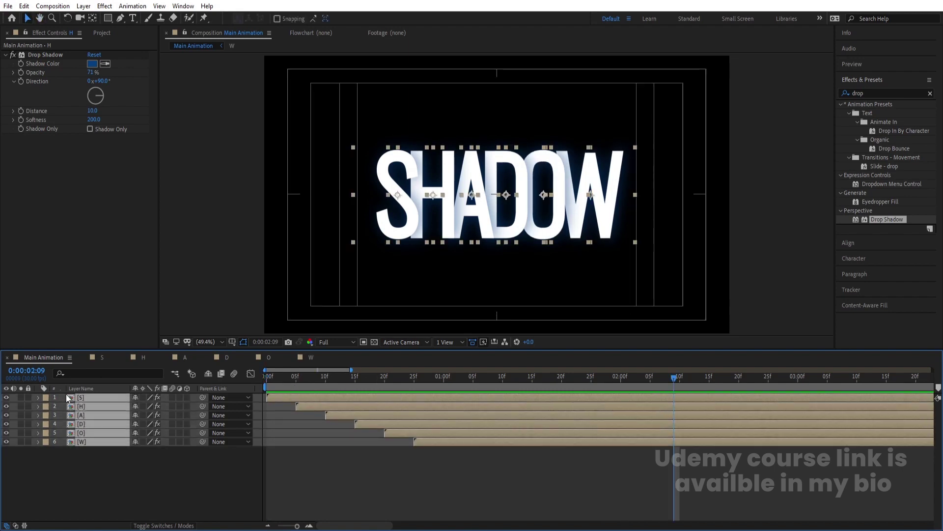
pyautogui.hotkey('ctrl', 'shift', 'c')
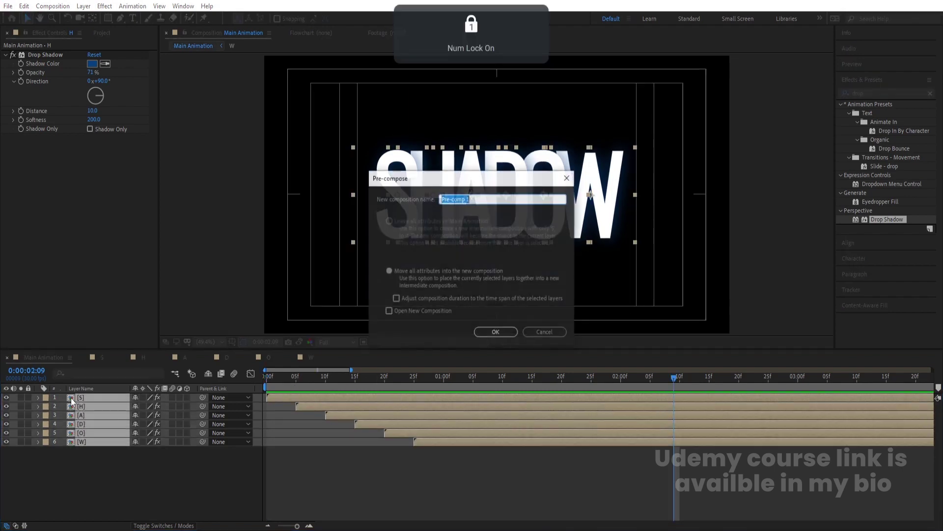
pyautogui.write('Text')
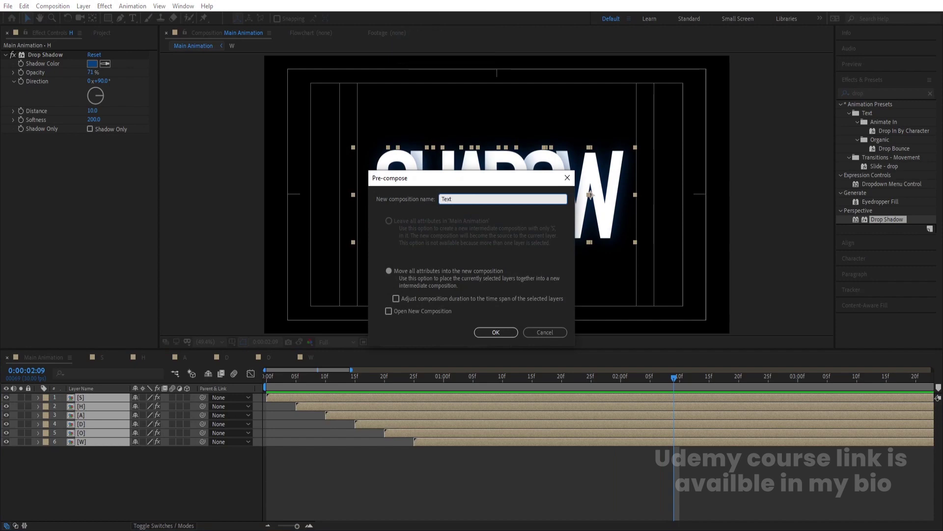
pyautogui.press('Return')
# Duplicate the Text layer and nudge the lower copy slightly right to offset it behind the original
pyautogui.hotkey('ctrl', 'd')
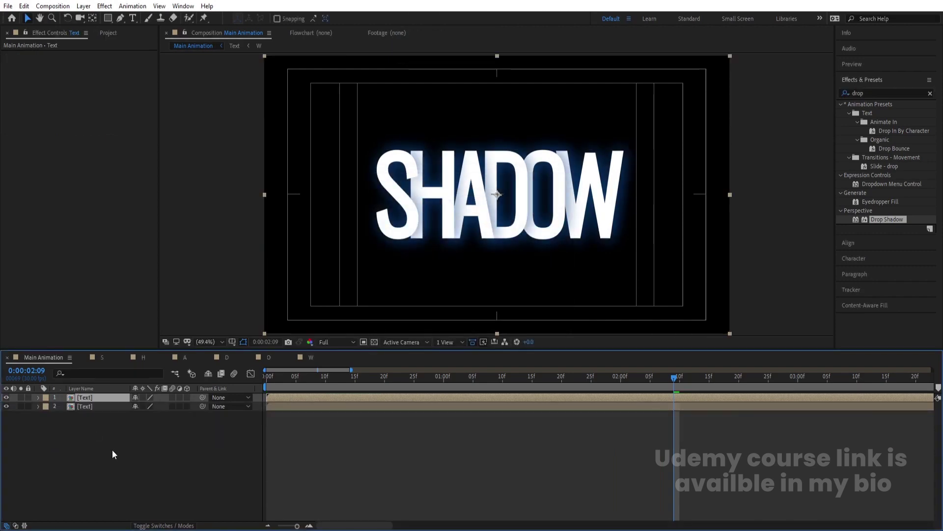
pyautogui.click(81, 409)
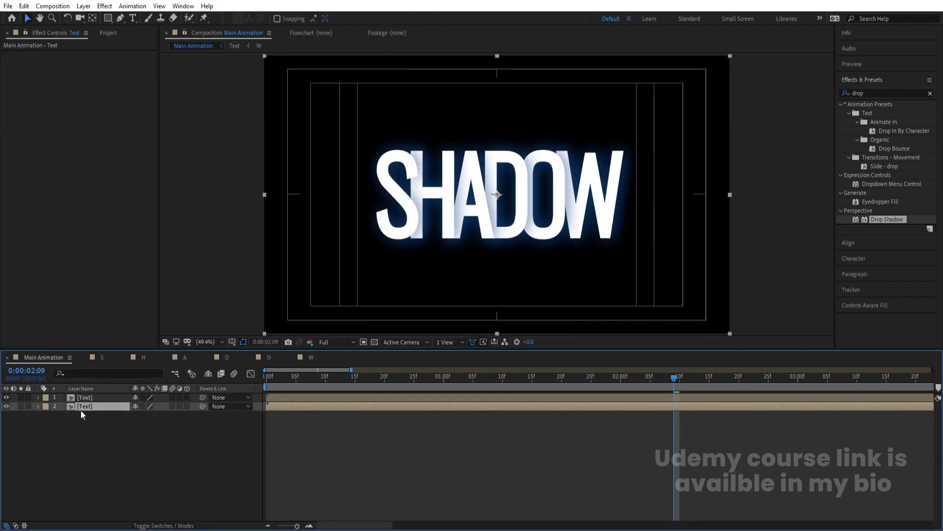
pyautogui.press('Right')
pyautogui.press('Right')
pyautogui.press('Right')
pyautogui.press('Right')
pyautogui.press('Right')
pyautogui.press('Right')
pyautogui.press('Right')
pyautogui.press('Right')
pyautogui.press('Right')
pyautogui.press('Right')
pyautogui.press('Right')
pyautogui.press('Right')
pyautogui.press('Right')
pyautogui.press('Right')
pyautogui.press('Right')
pyautogui.press('Right')
pyautogui.press('Right')
# Duplicate the Text composition as Text 2 in the project and replace the lower Text layer with it
pyautogui.rightClick(80, 410)
pyautogui.moveTo(117, 329)
pyautogui.click(217, 336)
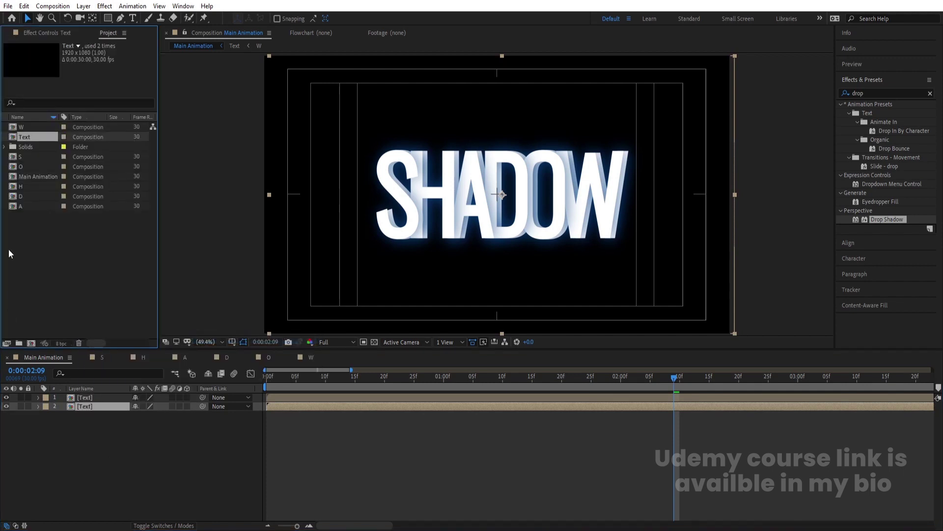
pyautogui.hotkey('ctrl', 'd')
pyautogui.moveTo(33, 136); pyautogui.dragTo(105, 411)
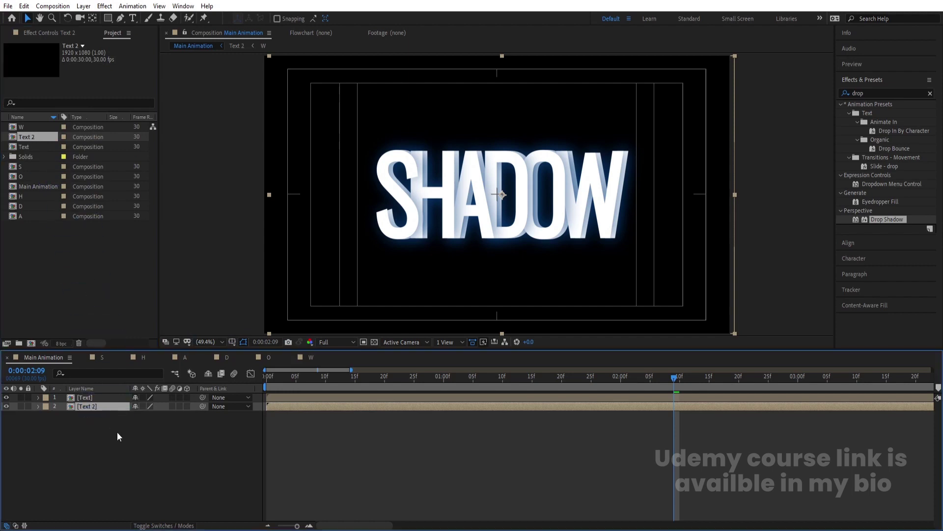
# Open the Text 2 composition and delete the Drop Shadow effect from its S, H and A layers
pyautogui.doubleClick(96, 405)
pyautogui.click(90, 399)
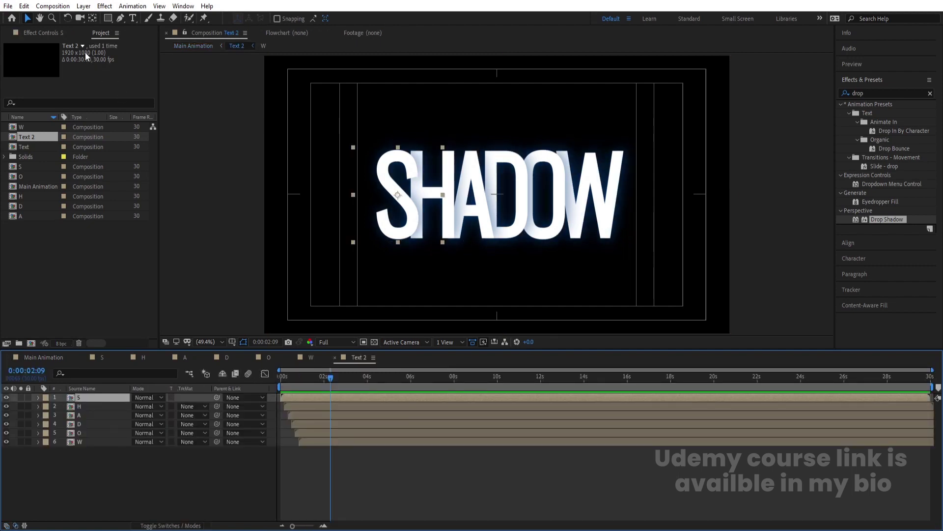
pyautogui.click(61, 34)
pyautogui.click(54, 54)
pyautogui.press('Delete')
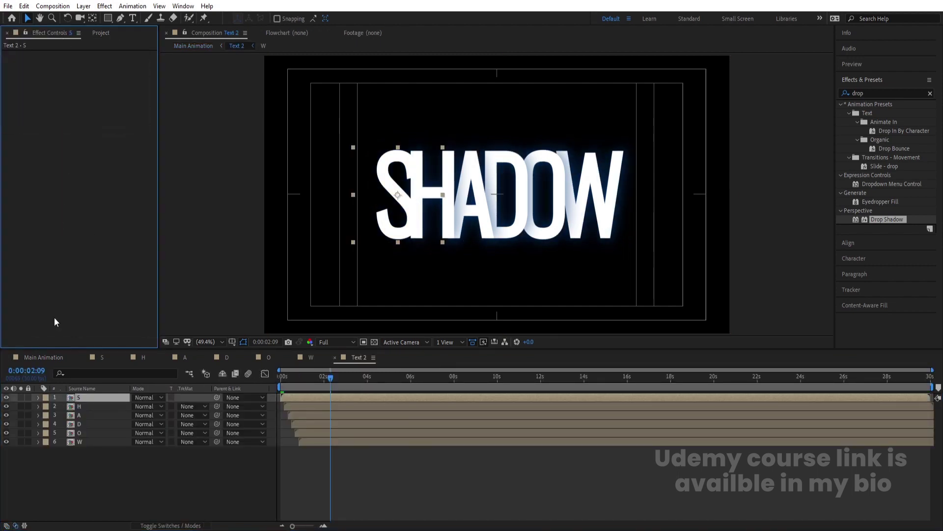
pyautogui.click(86, 407)
pyautogui.click(35, 54)
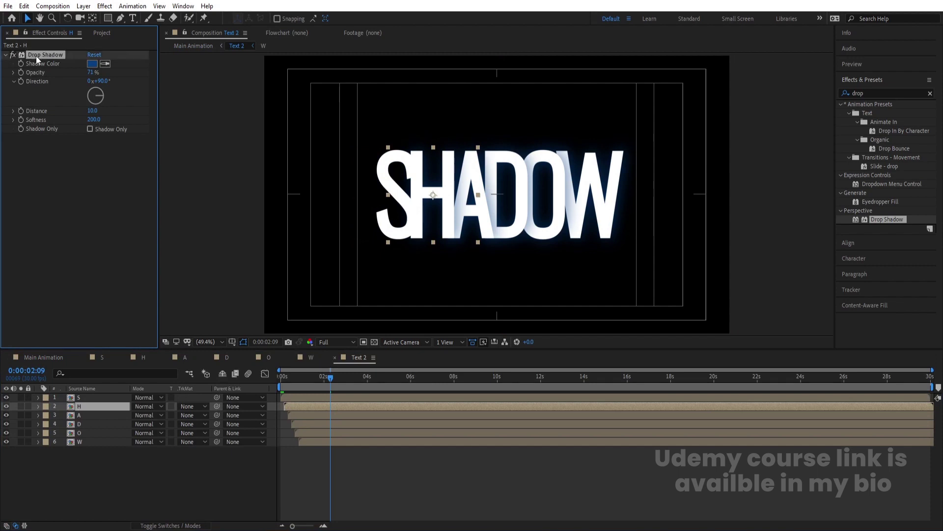
pyautogui.press('Delete')
pyautogui.click(71, 413)
pyautogui.click(34, 53)
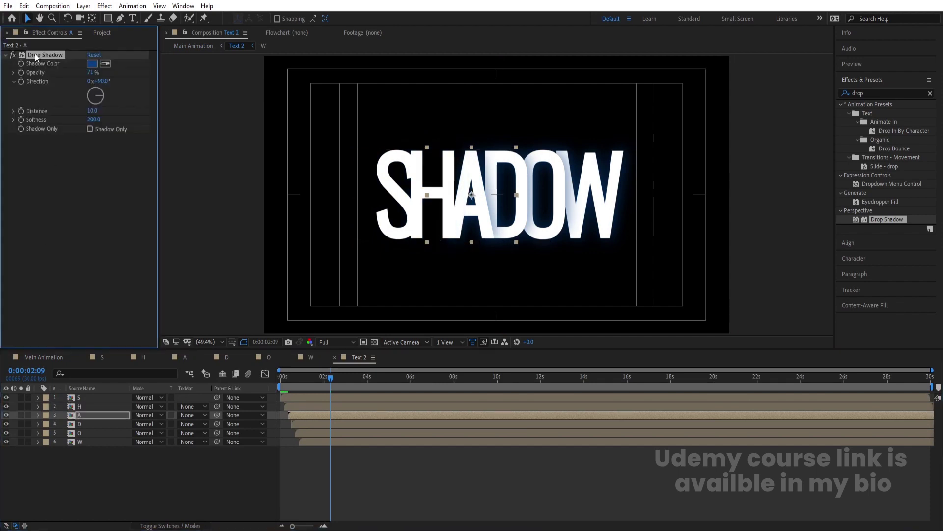
pyautogui.press('Delete')
# Delete the Drop Shadow effect from the D, O and W layers of Text 2 and return to the Main Animation
pyautogui.click(91, 424)
pyautogui.click(33, 52)
pyautogui.press('Delete')
pyautogui.click(84, 433)
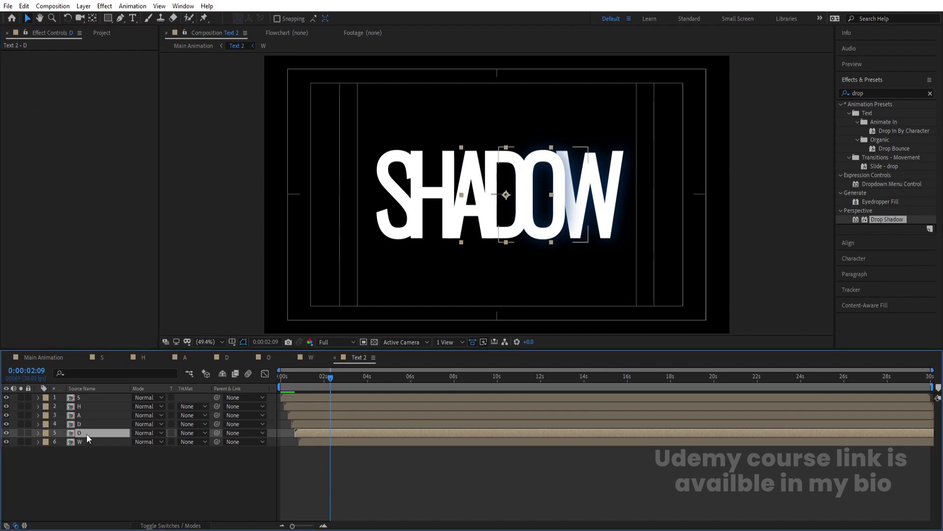
pyautogui.click(35, 59)
pyautogui.click(32, 52)
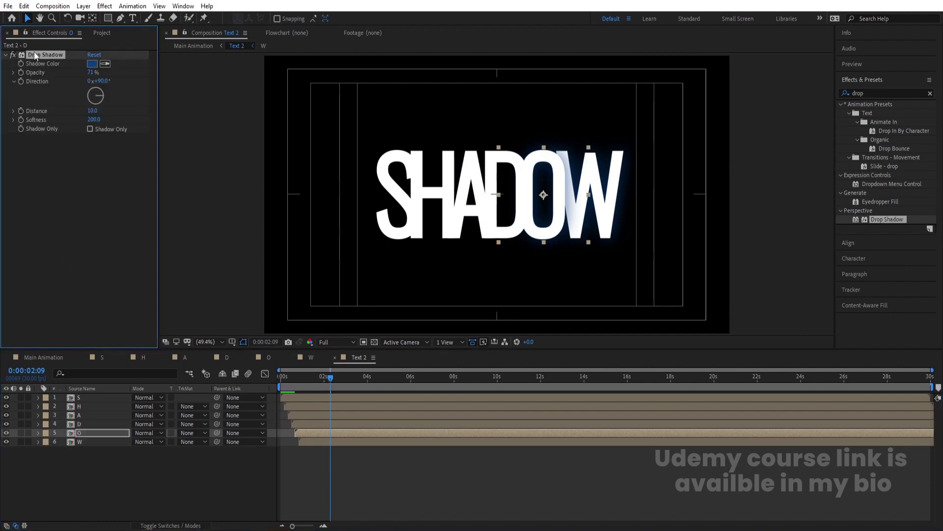
pyautogui.press('Delete')
pyautogui.click(76, 442)
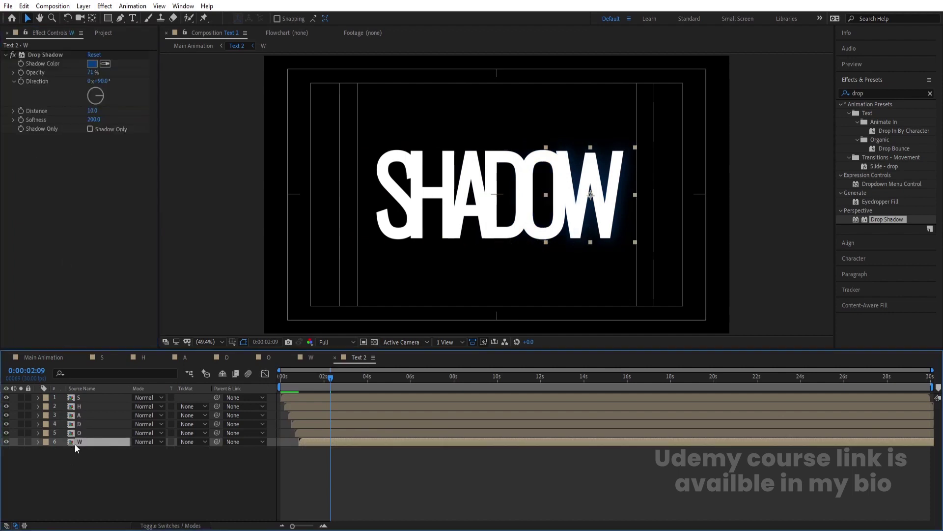
pyautogui.click(43, 55)
pyautogui.press('Delete')
pyautogui.click(132, 465)
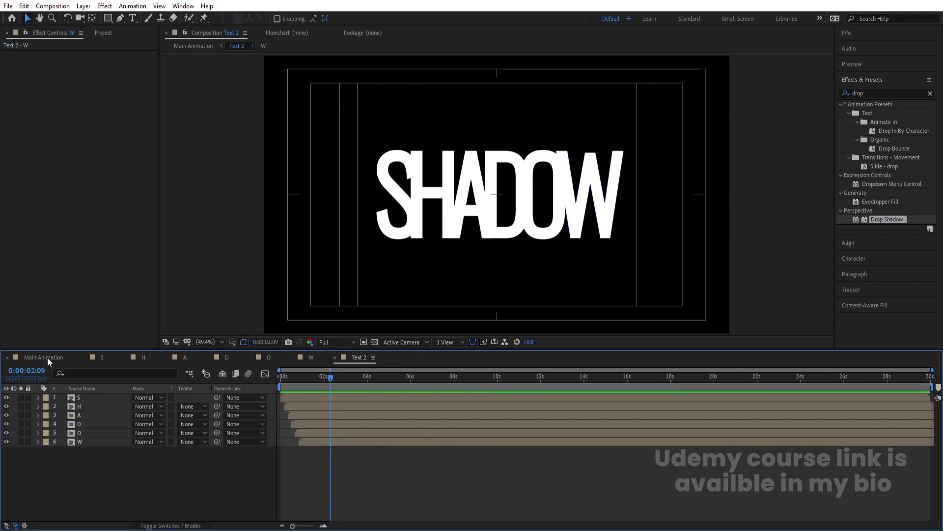
pyautogui.click(48, 358)
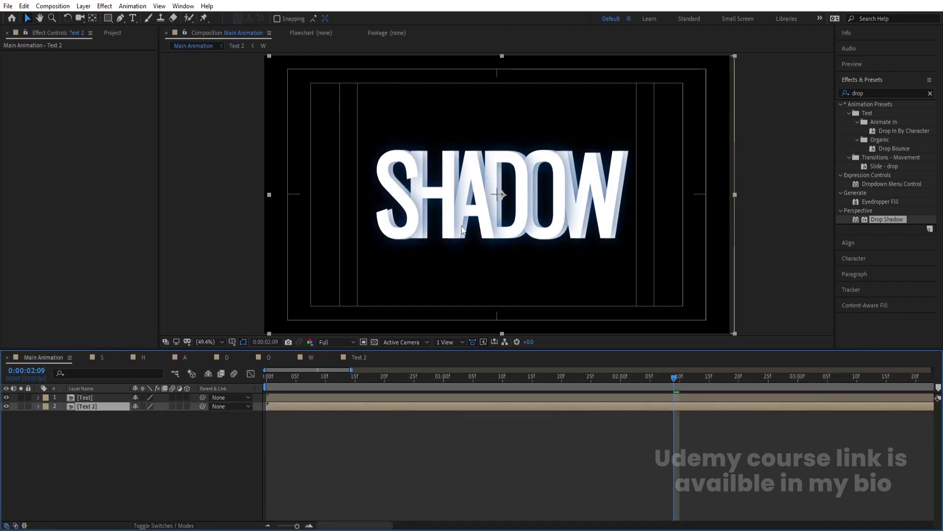
# Shift the Text 2 layer to start one frame after the Text layer and preview the animation
pyautogui.press('Home')
pyautogui.press('space')
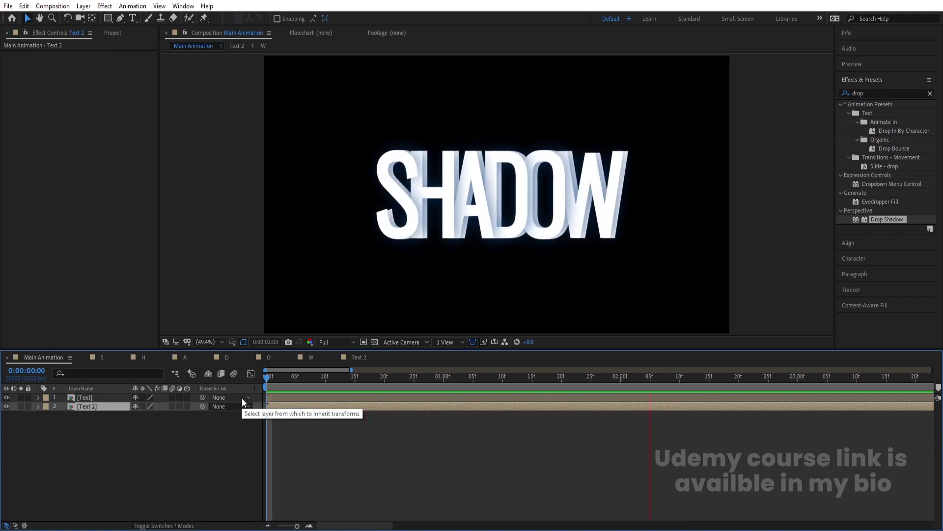
pyautogui.press('space')
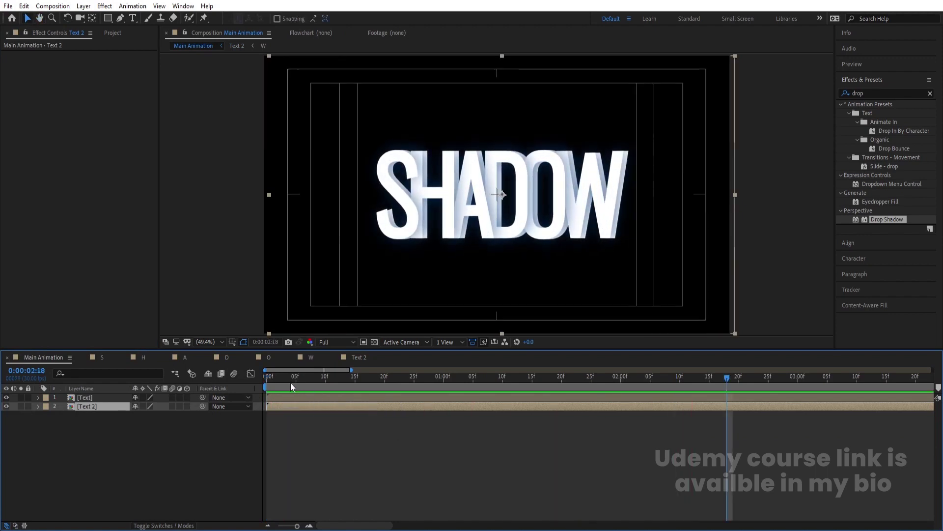
pyautogui.press('Home')
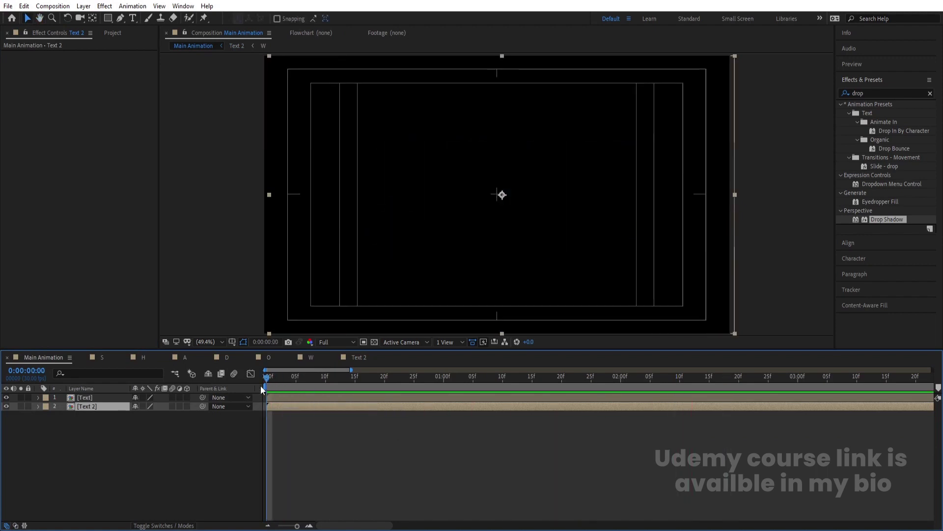
pyautogui.press('=')
pyautogui.press('=')
pyautogui.moveTo(286, 406); pyautogui.dragTo(296, 405)
pyautogui.press('space')
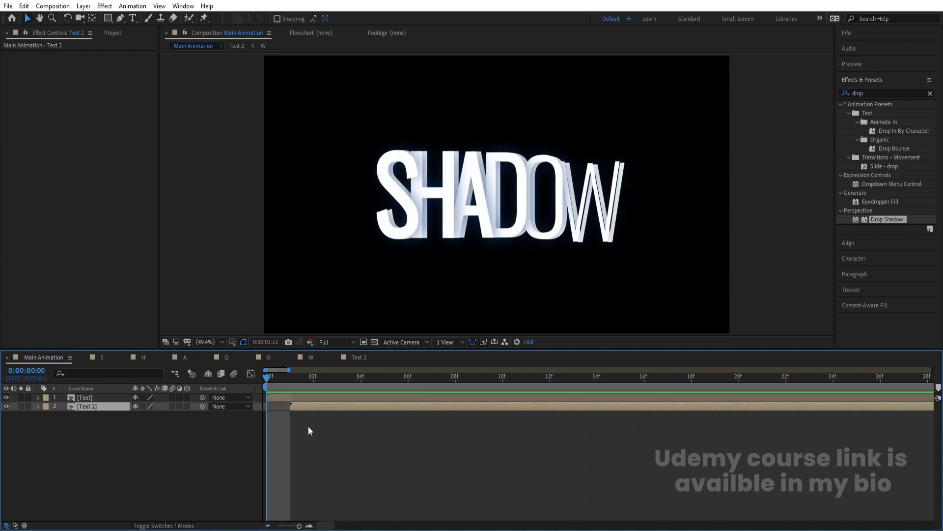
pyautogui.press('space')
pyautogui.press('-')
pyautogui.press('-')
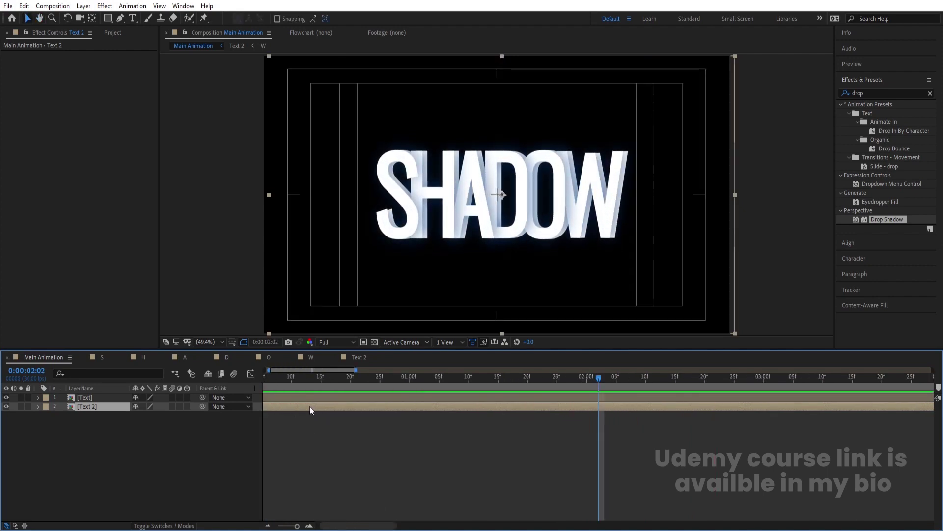
# Delay the Text 2 layer further so it starts at frame 3, and play back the animation
pyautogui.press('Home')
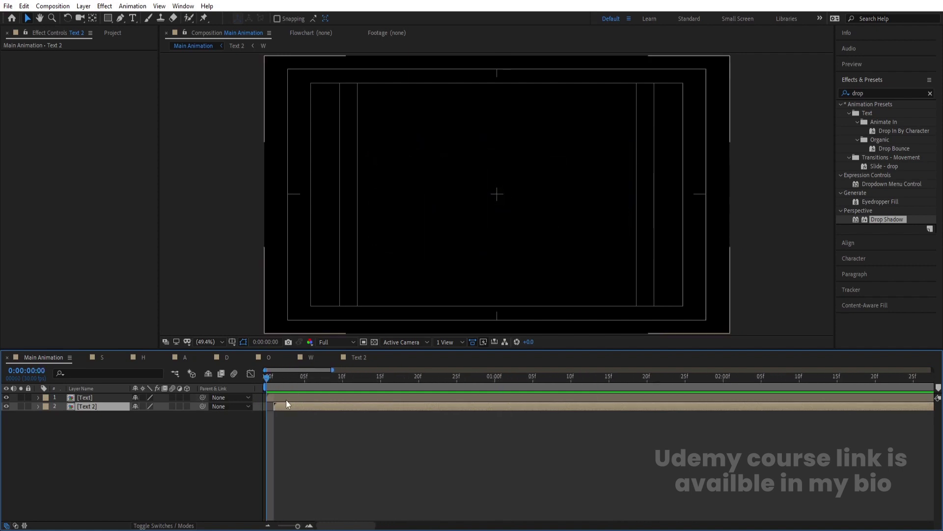
pyautogui.moveTo(290, 405); pyautogui.dragTo(306, 406)
pyautogui.press('space')
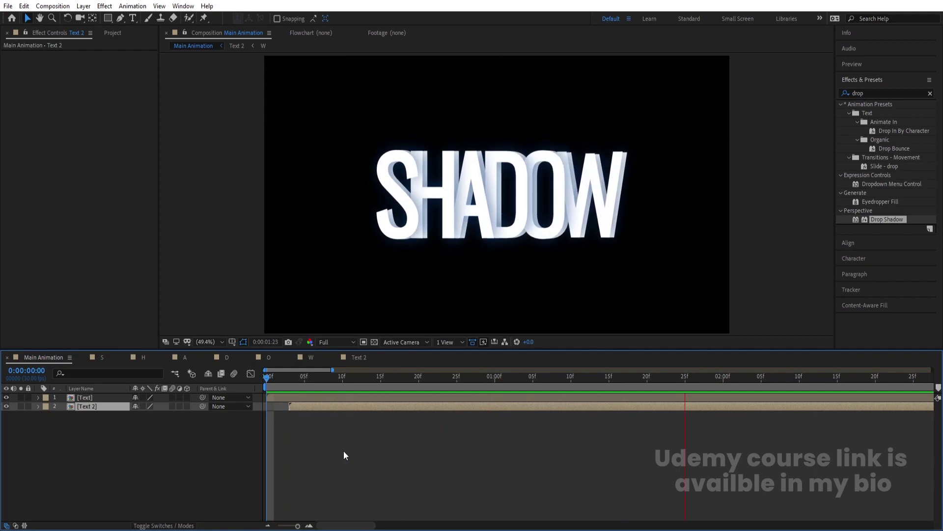
pyautogui.press('space')
pyautogui.press('Home')
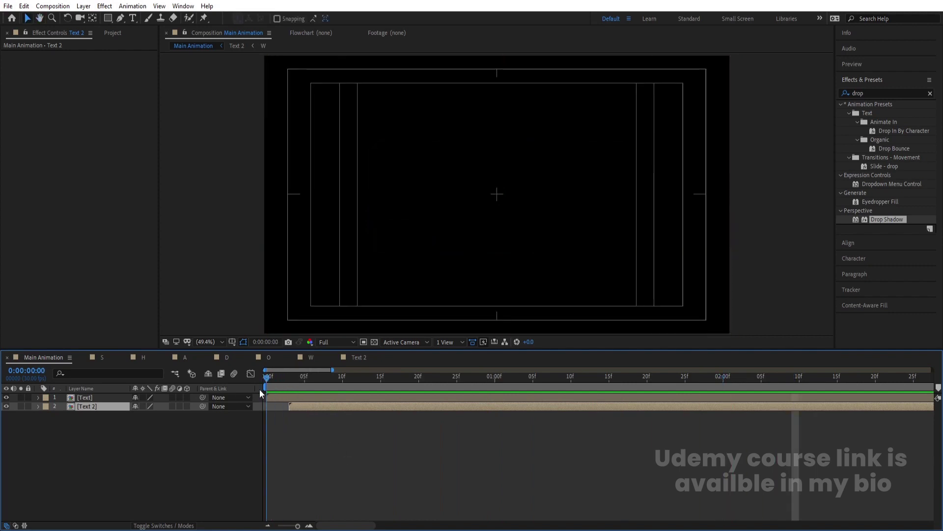
pyautogui.press('space')
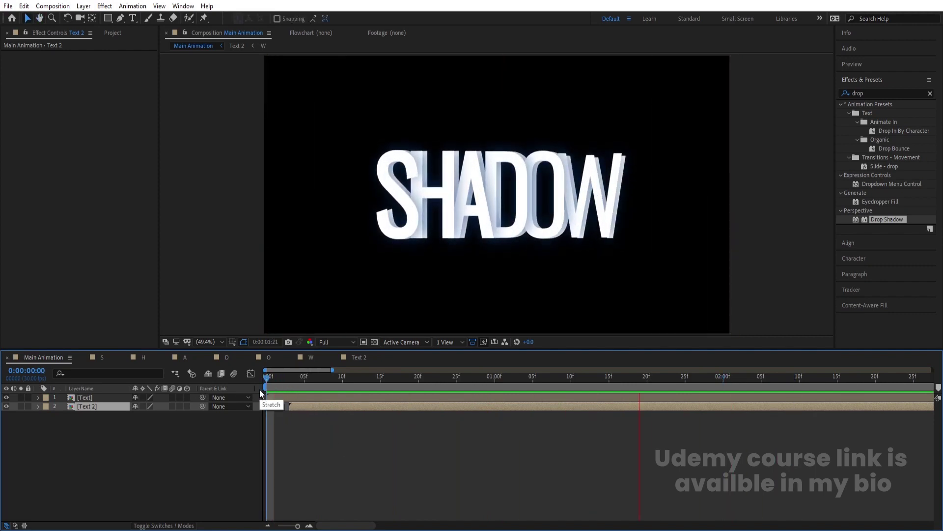
pyautogui.press('space')
# Set the Text 2 layer's opacity to 40% and preview the fainter offset copy
pyautogui.press('-')
pyautogui.press('-')
pyautogui.press('t')
pyautogui.moveTo(134, 415); pyautogui.dragTo(104, 415)
pyautogui.press('Home')
pyautogui.press('space')
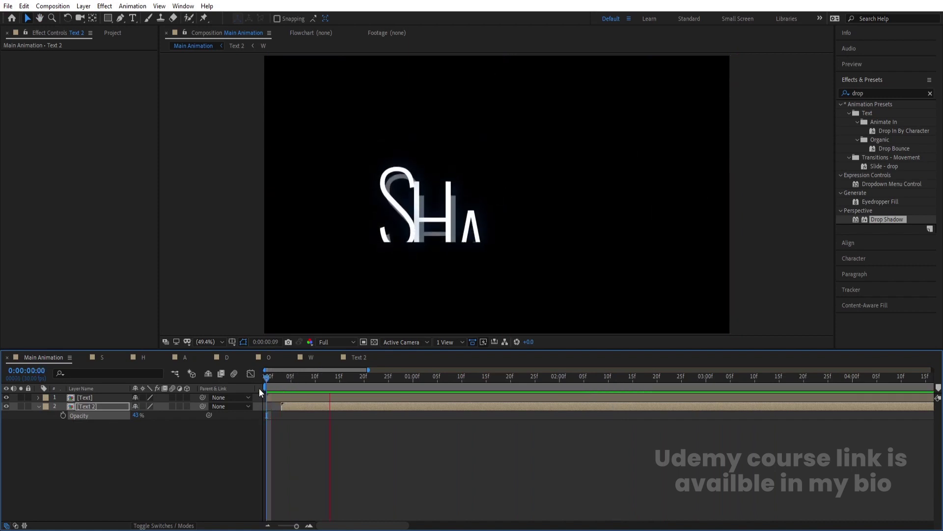
pyautogui.press('space')
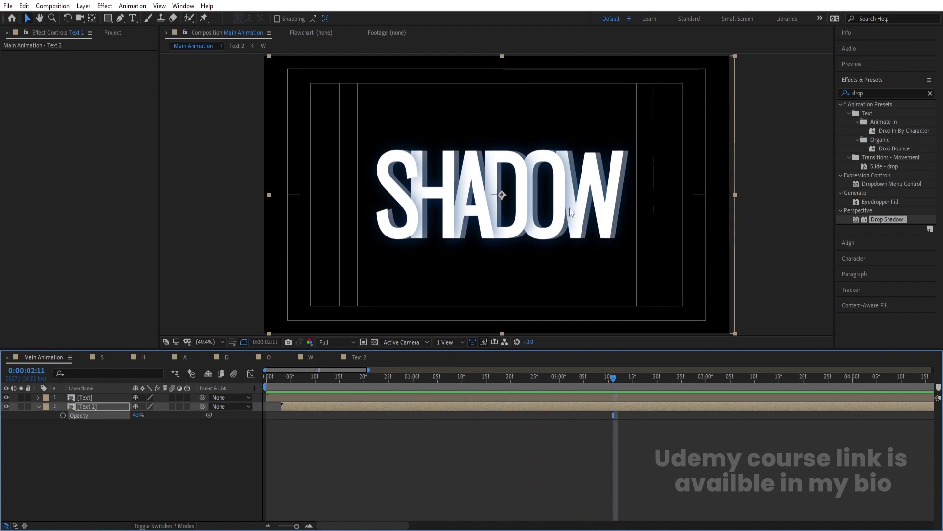
pyautogui.press('space')
pyautogui.press('space')
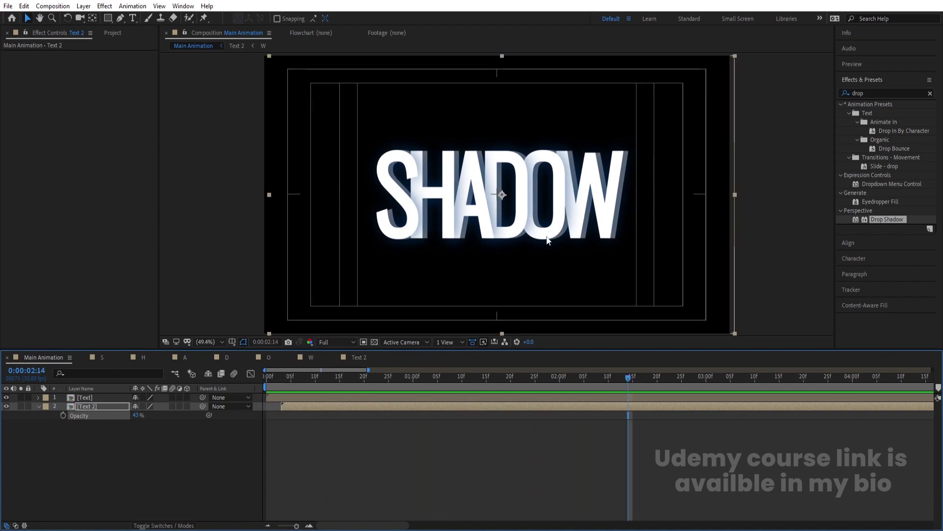
pyautogui.click(133, 415)
pyautogui.write('40')
pyautogui.press('Return')
# Pre-compose the Text and Text 2 layers as Text Animation and close the other open composition timelines
pyautogui.moveTo(113, 453); pyautogui.dragTo(85, 396)
pyautogui.hotkey('ctrl', 'shift', 'c')
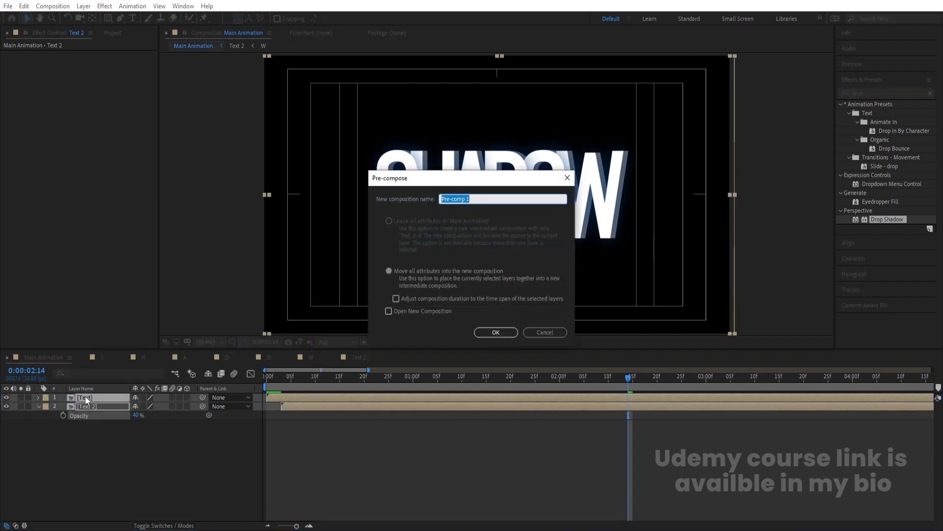
pyautogui.write('Text Animation')
pyautogui.press('Return')
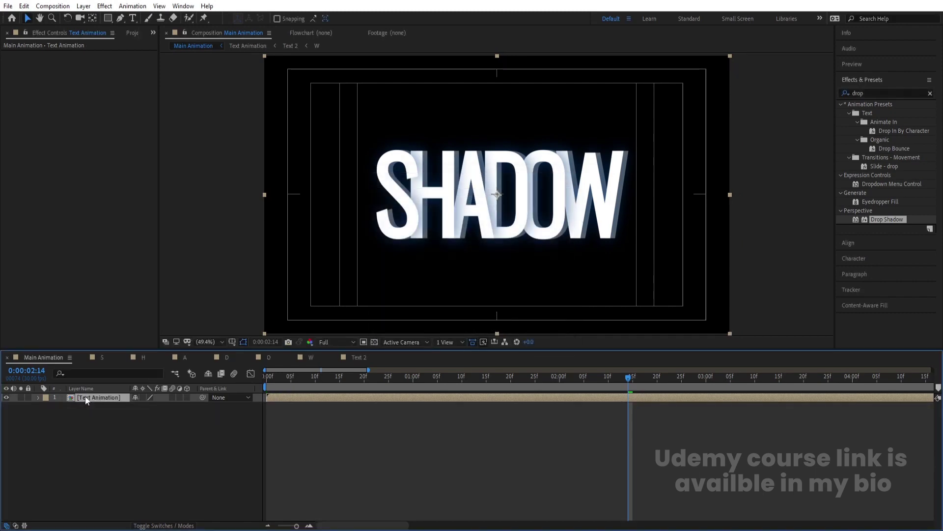
pyautogui.click(84, 357)
pyautogui.click(85, 418)
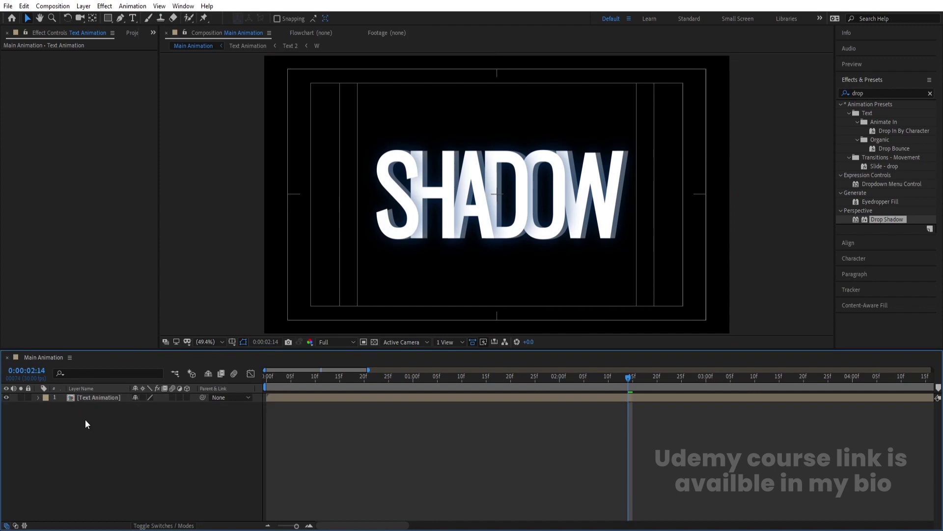
# Add a white solid above Text Animation and apply the Fractal Noise effect to it
pyautogui.hotkey('ctrl', 'y')
pyautogui.press('Return')
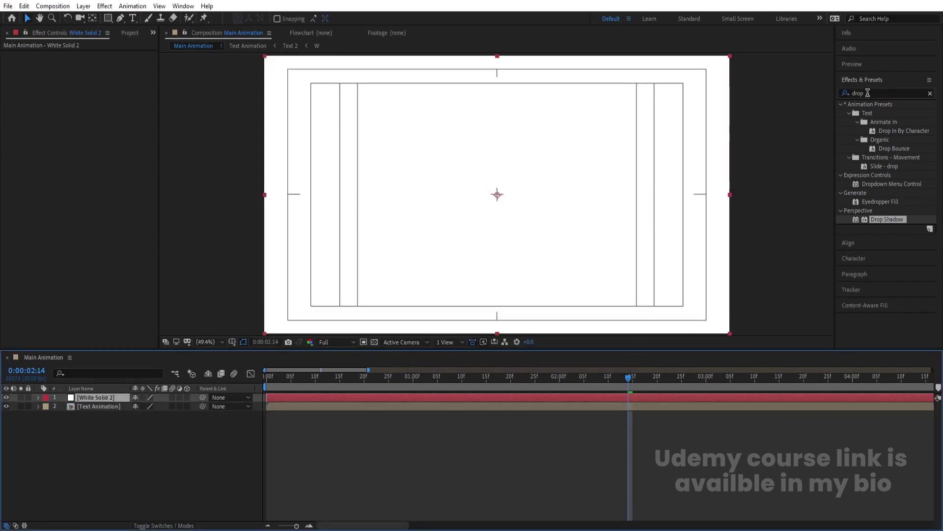
pyautogui.click(869, 92)
pyautogui.write('fr')
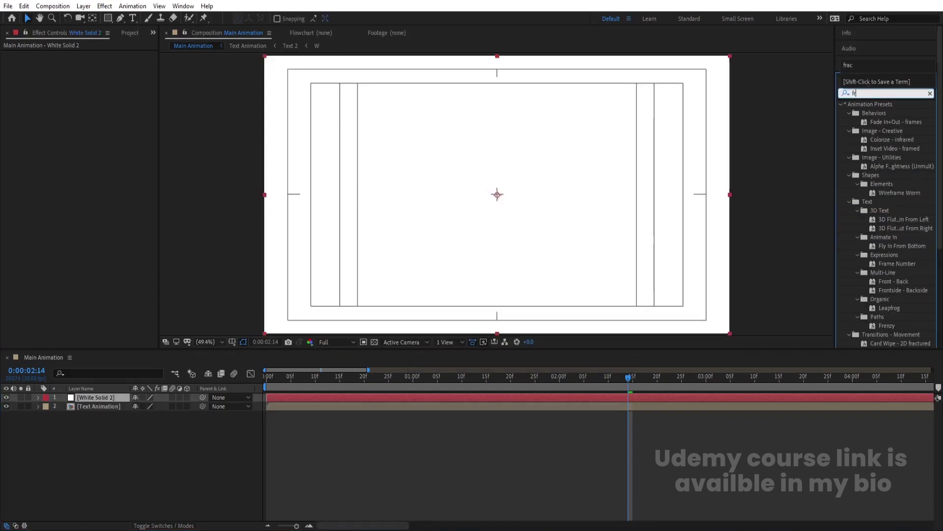
pyautogui.write('act')
pyautogui.doubleClick(873, 175)
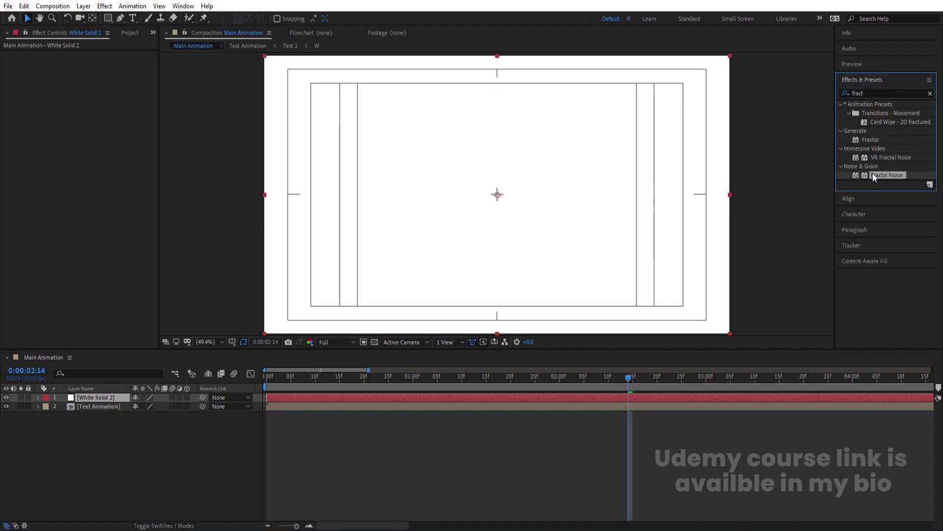
# Set the Fractal Noise contrast to 275 and brightness to -23, disable uniform scaling, and use scale width 1000 and height 20
pyautogui.moveTo(92, 90)
pyautogui.mouseDown()
pyautogui.moveTo(127, 90)
pyautogui.moveTo(81, 102)
pyautogui.mouseUp()
pyautogui.click(13, 116)
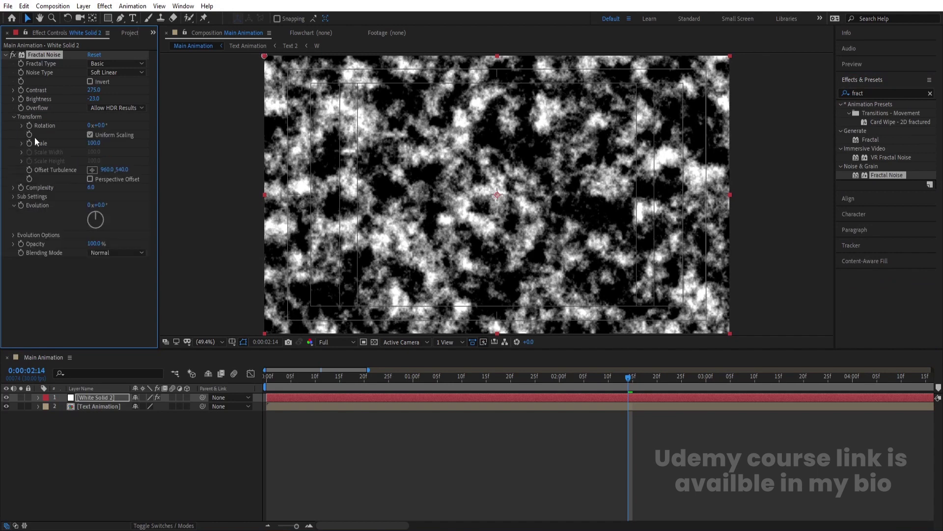
pyautogui.click(91, 134)
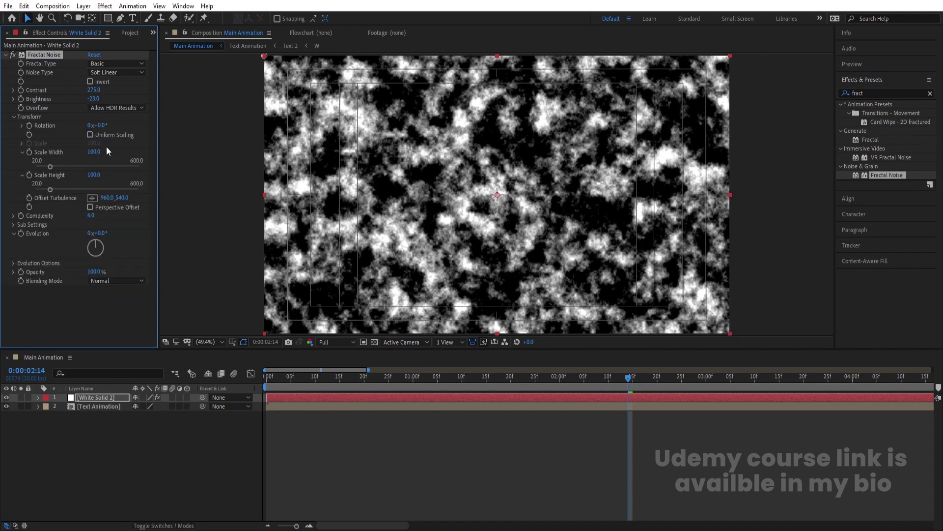
pyautogui.click(93, 153)
pyautogui.write('1000')
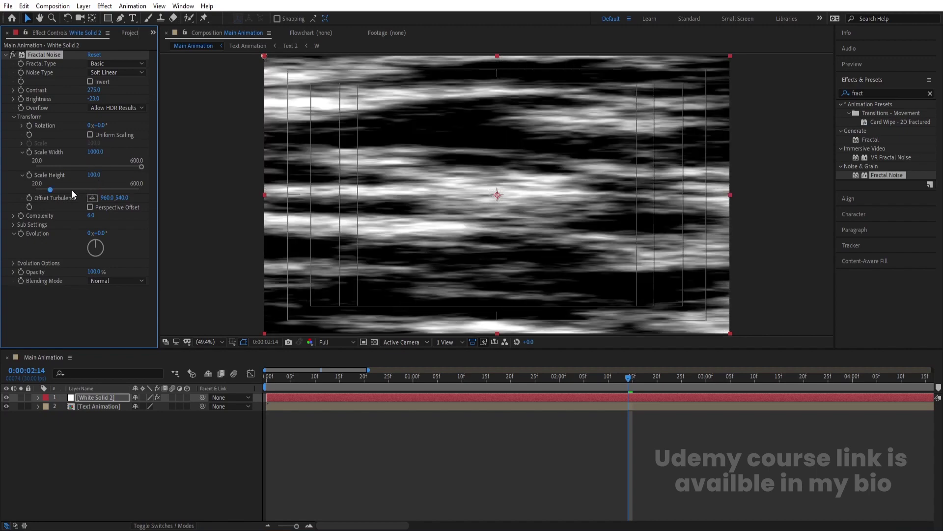
pyautogui.moveTo(51, 189); pyautogui.dragTo(34, 187)
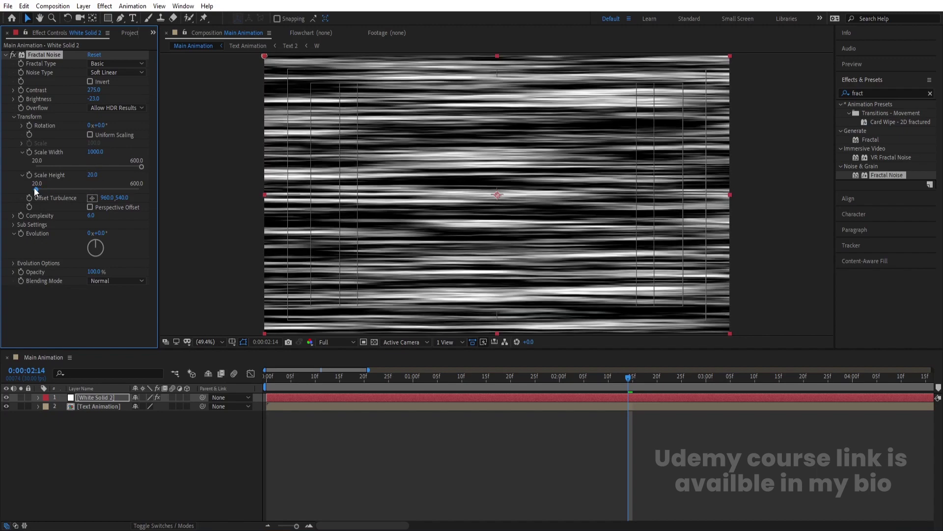
# Animate the Fractal Noise evolution from the first frame with the expression time*80 and preview the moving streaks
pyautogui.click(106, 449)
pyautogui.moveTo(299, 388); pyautogui.dragTo(267, 383)
pyautogui.click(101, 398)
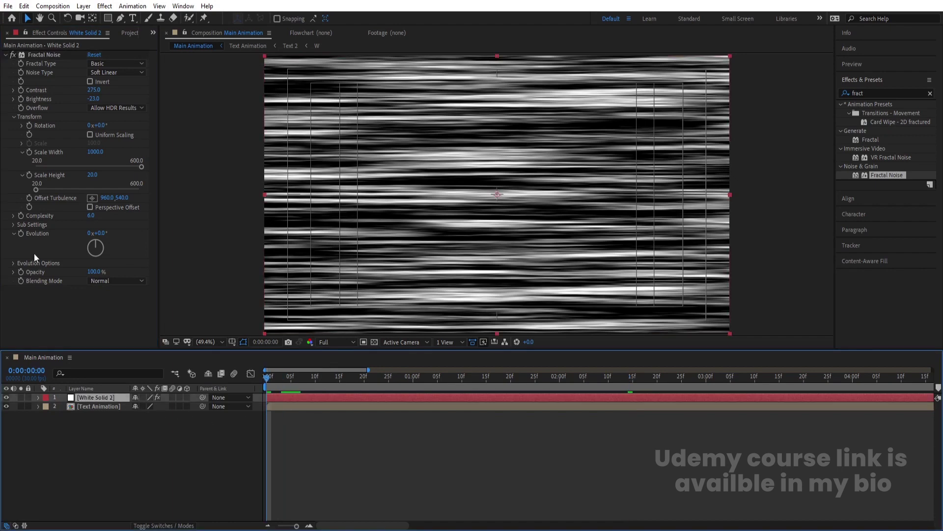
pyautogui.keyDown('alt'); pyautogui.click(22, 233); pyautogui.keyUp('alt')
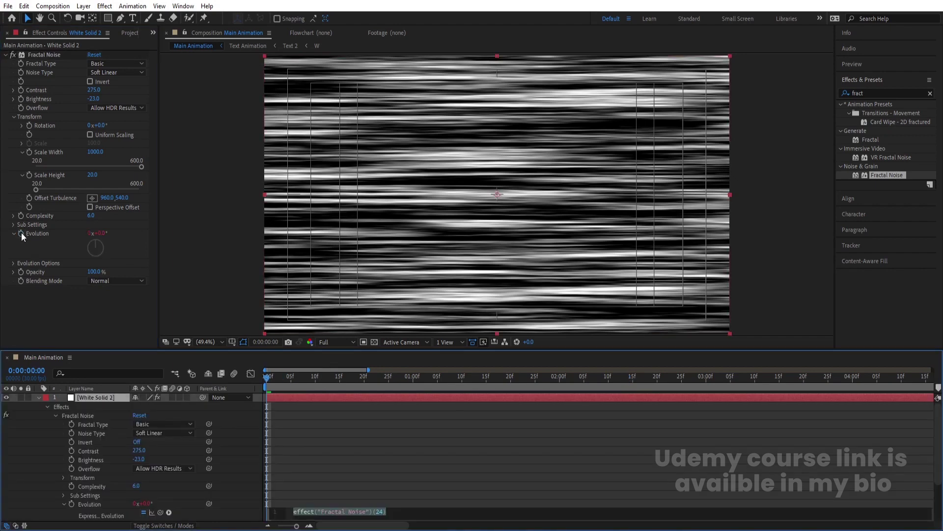
pyautogui.write('time*')
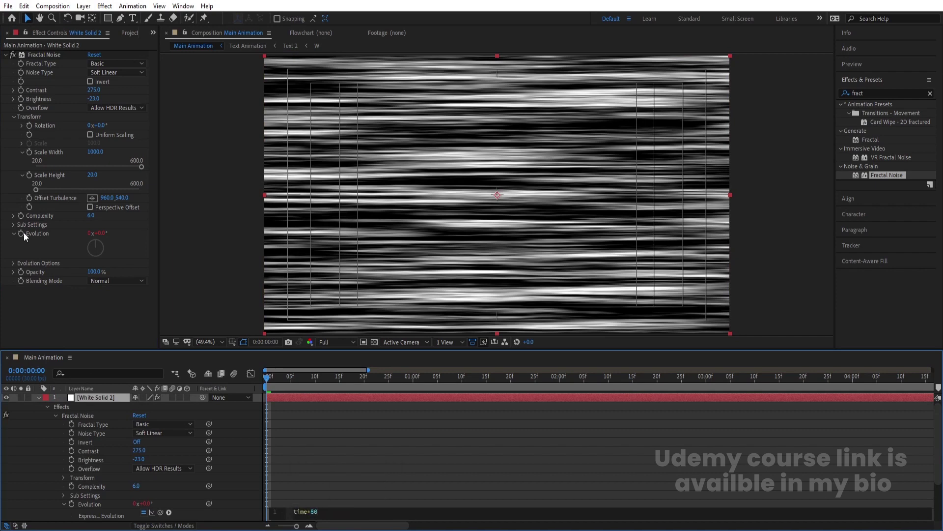
pyautogui.click(362, 492)
pyautogui.press('space')
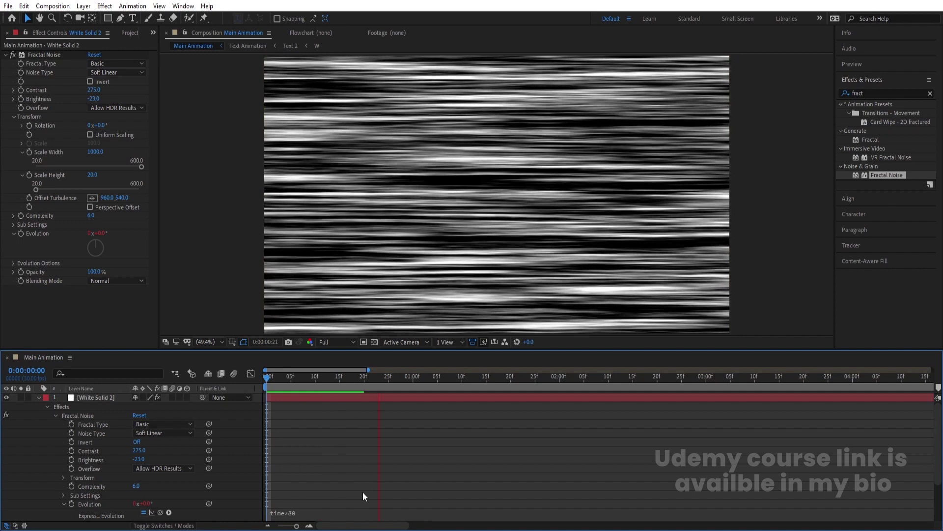
pyautogui.click(323, 441)
pyautogui.press('-')
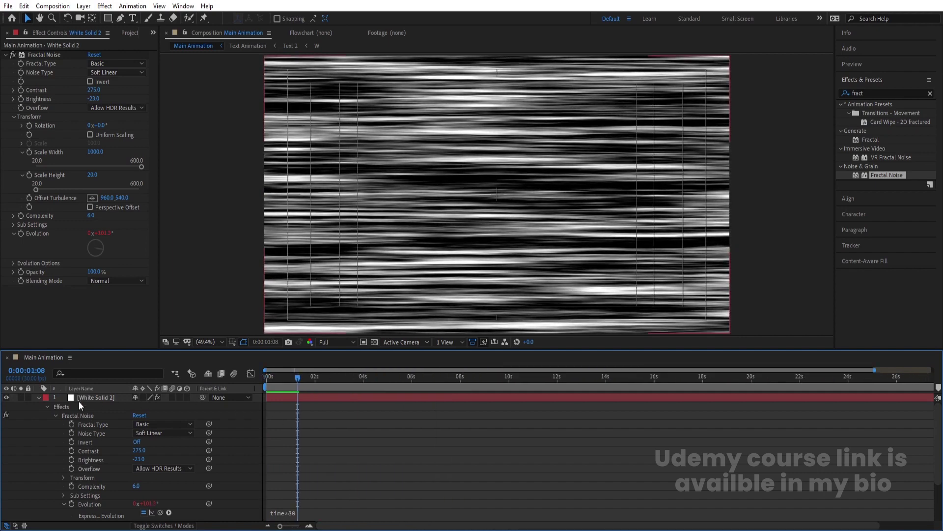
# Pre-compose the white solid with all its attributes as Map and hide the Map layer
pyautogui.click(38, 397)
pyautogui.click(81, 389)
pyautogui.click(91, 398)
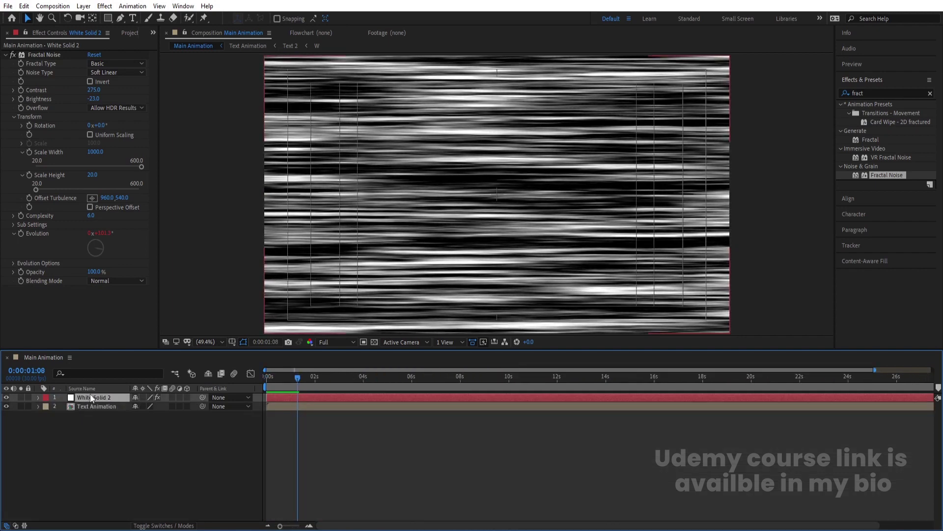
pyautogui.hotkey('ctrl', 'shift', 'c')
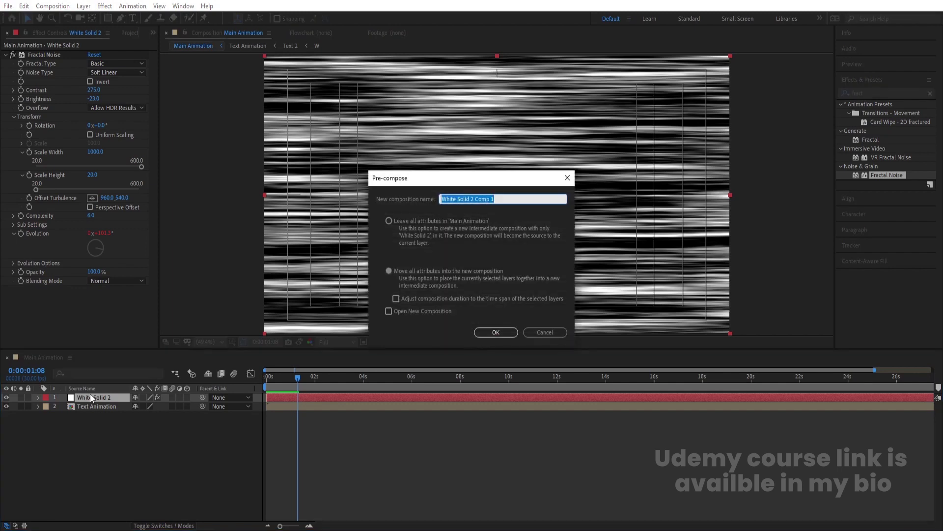
pyautogui.write('Map')
pyautogui.press('Return')
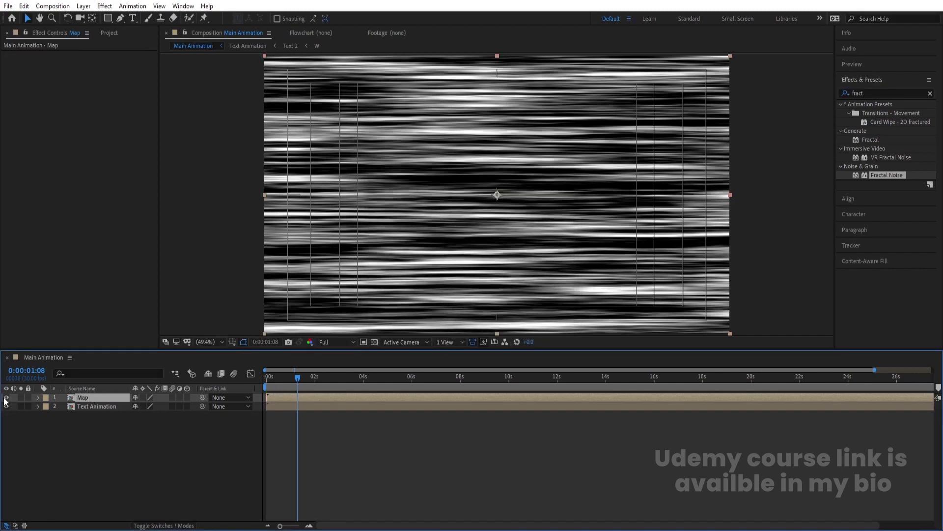
pyautogui.click(6, 398)
# Duplicate the Text Animation layer and rename the copy SHadow, keeping only a single duplicate
pyautogui.click(99, 407)
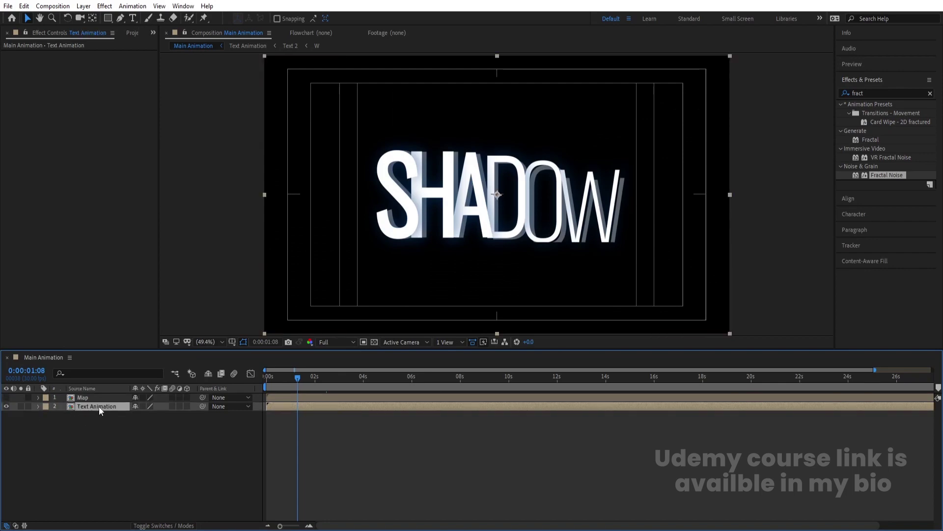
pyautogui.hotkey('ctrl', 'd')
pyautogui.press('Return')
pyautogui.write('SHadow')
pyautogui.press('Return')
pyautogui.hotkey('ctrl', 'd')
pyautogui.hotkey('ctrl', 'z')
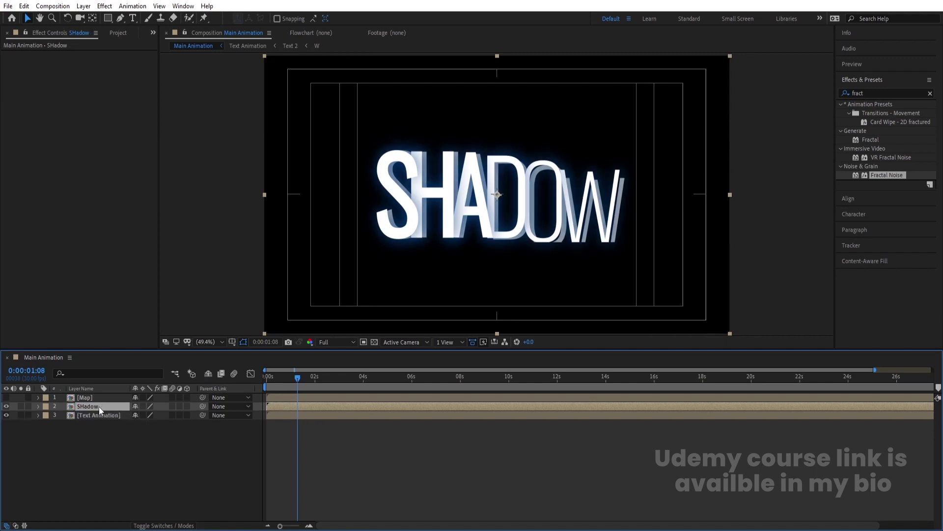
# Flip the SHadow layer vertically, move it beneath the original word at position 960, 876, and preview the reflection
pyautogui.press('s')
pyautogui.click(160, 414)
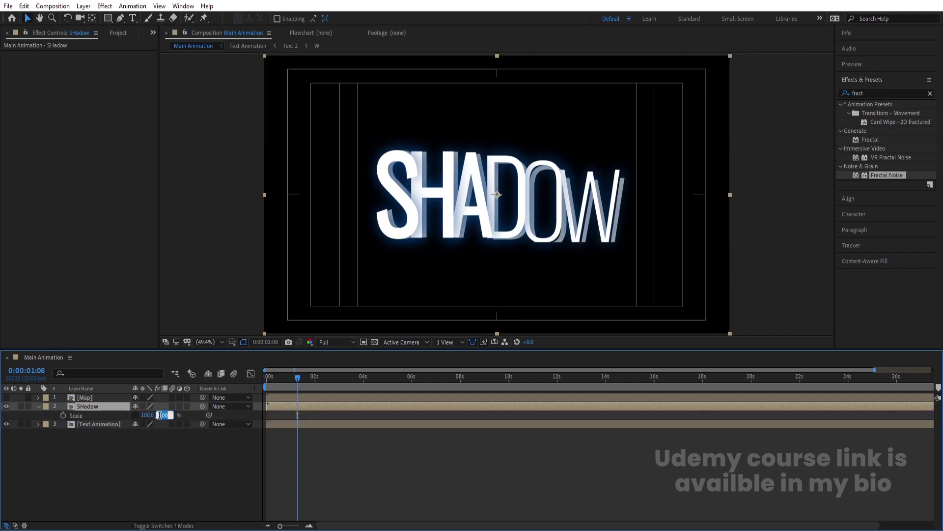
pyautogui.press('Return')
pyautogui.press('p')
pyautogui.moveTo(163, 415); pyautogui.dragTo(304, 485)
pyautogui.click(266, 377)
pyautogui.press('space')
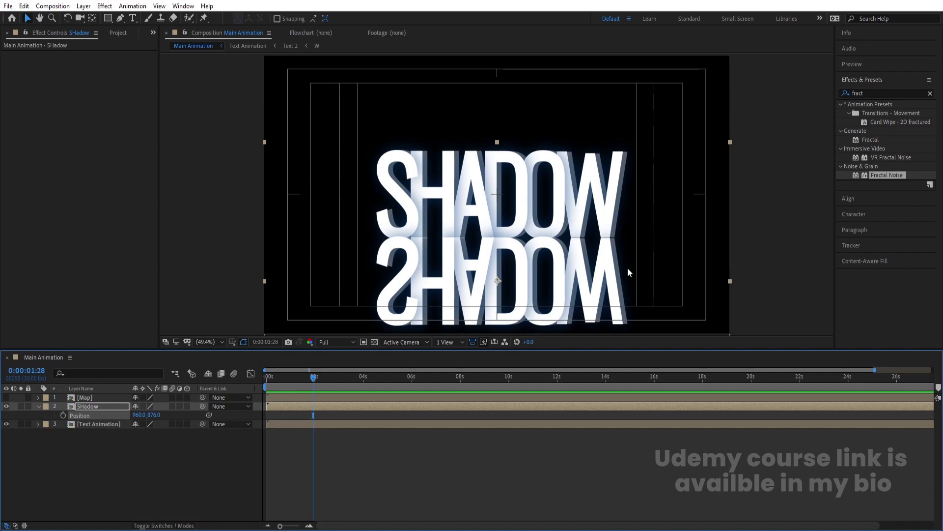
# Nudge the mirrored SHadow layer slightly down to a vertical position of 878
pyautogui.press('Down')
pyautogui.press('Down')
pyautogui.press('Down')
pyautogui.press('Down')
pyautogui.press('Down')
pyautogui.press('Down')
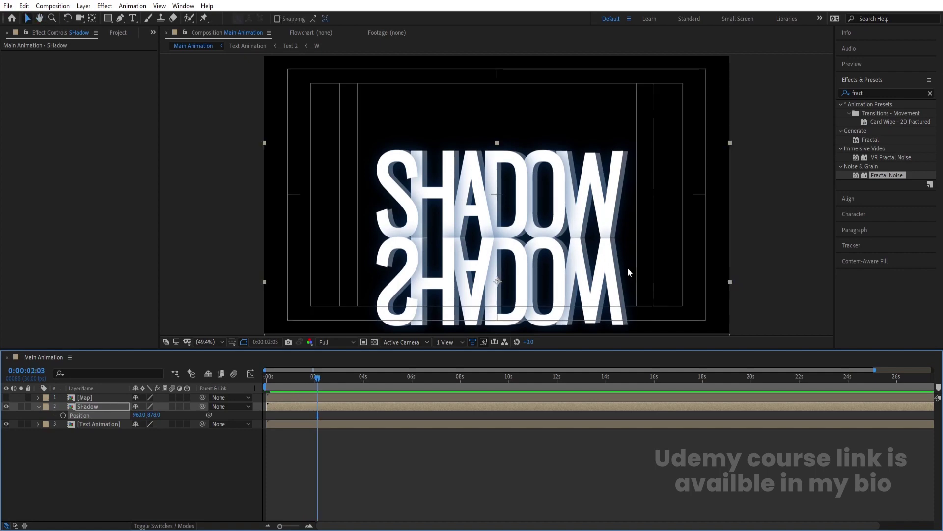
# Nudge the mirrored SHadow layer down to a vertical position of 880 and preview the title animation from the start
pyautogui.press('Up')
pyautogui.press('Up')
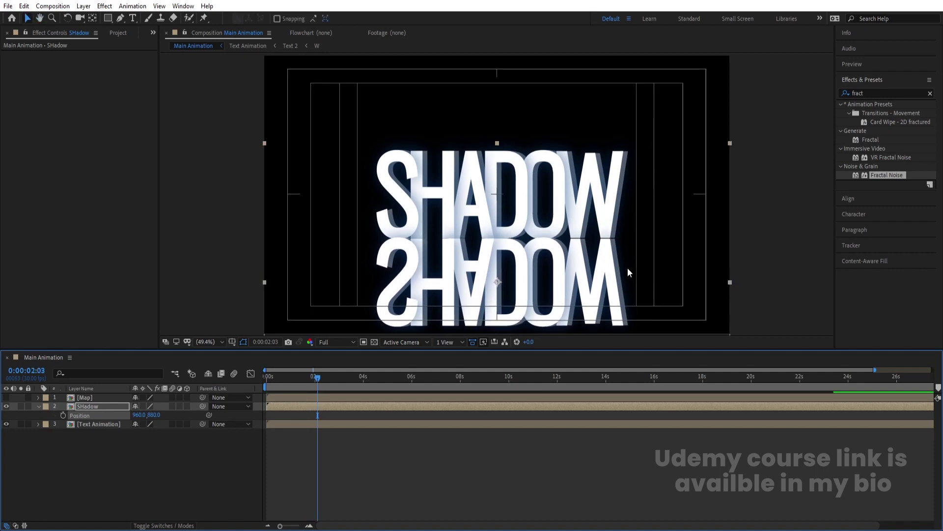
pyautogui.click(188, 459)
pyautogui.moveTo(327, 377); pyautogui.dragTo(268, 383)
pyautogui.press('space')
pyautogui.press("'")
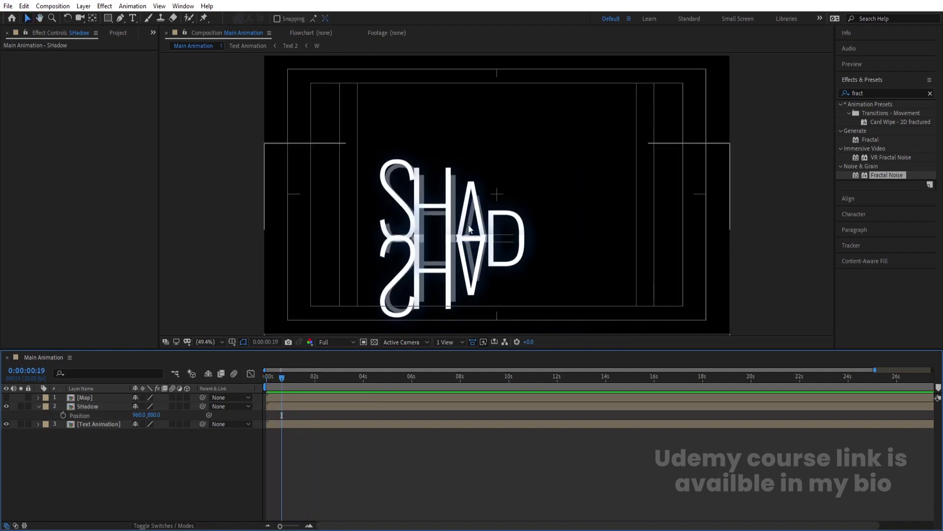
pyautogui.press("'")
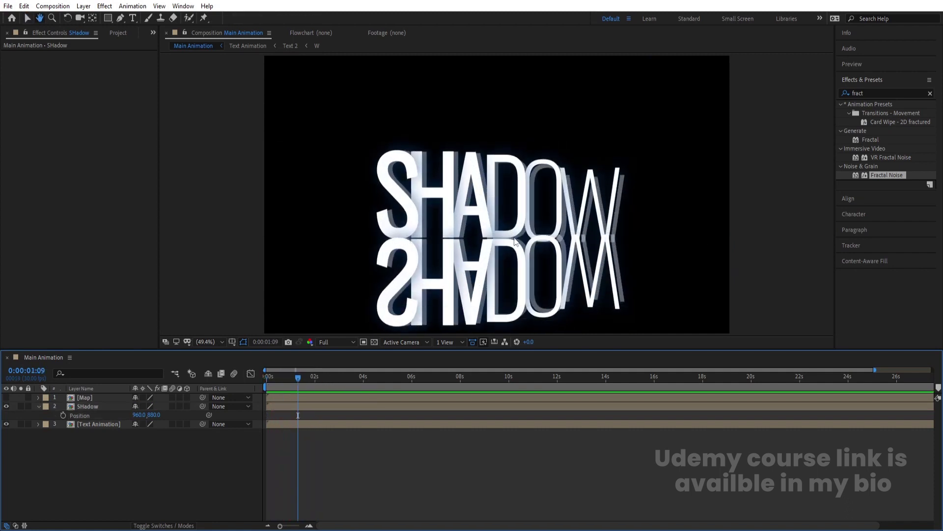
pyautogui.press("'")
pyautogui.press("'")
pyautogui.press("'")
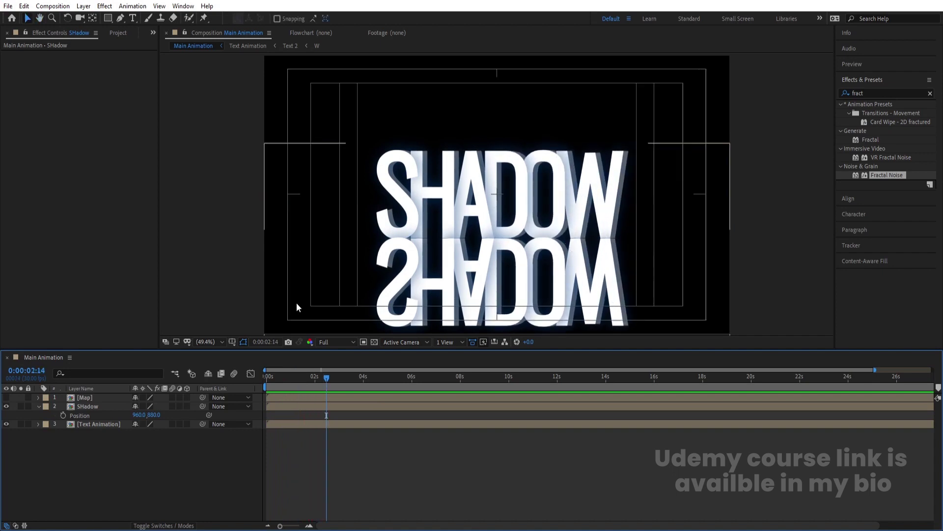
# Move the SHadow layer below Text Animation in the layer order and preview the animation from the first frame
pyautogui.click(92, 407)
pyautogui.moveTo(89, 407); pyautogui.dragTo(102, 443)
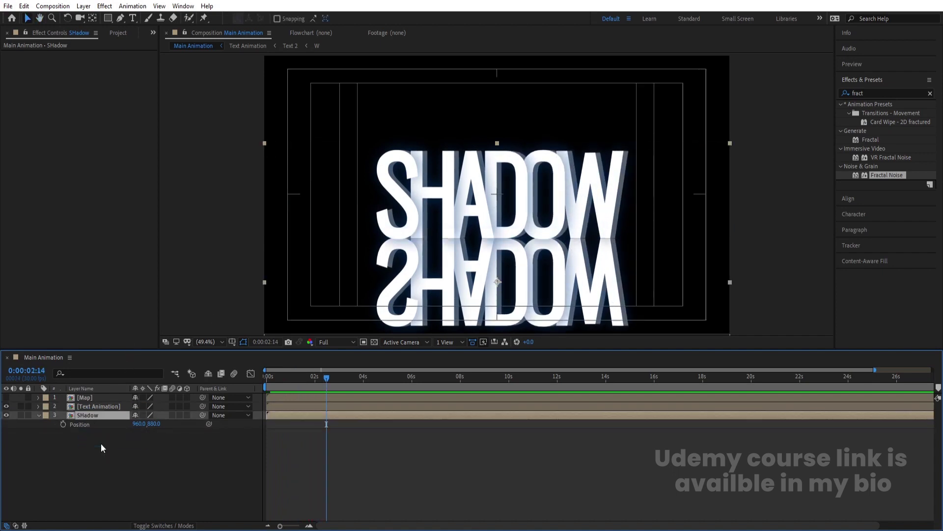
pyautogui.press('Down')
pyautogui.press('Down')
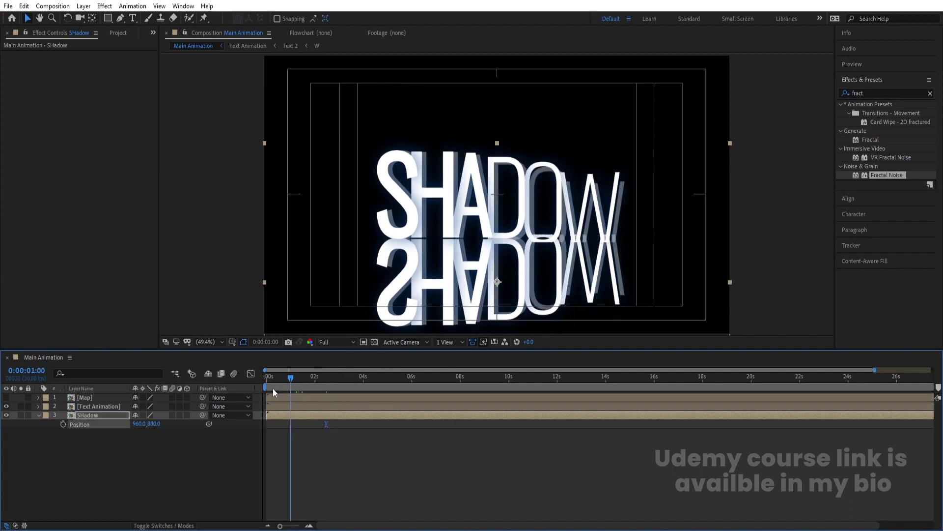
pyautogui.press('Home')
pyautogui.press('space')
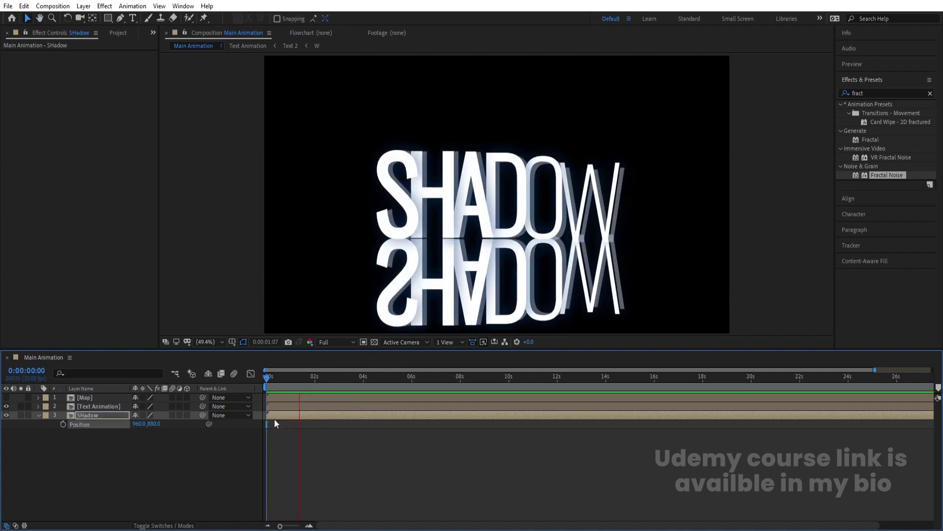
pyautogui.press('space')
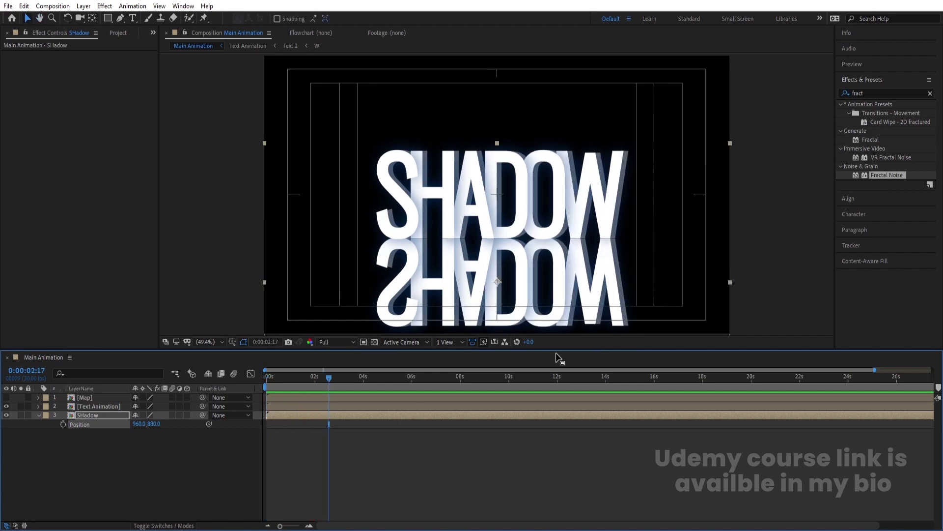
pyautogui.press("'")
pyautogui.click(156, 455)
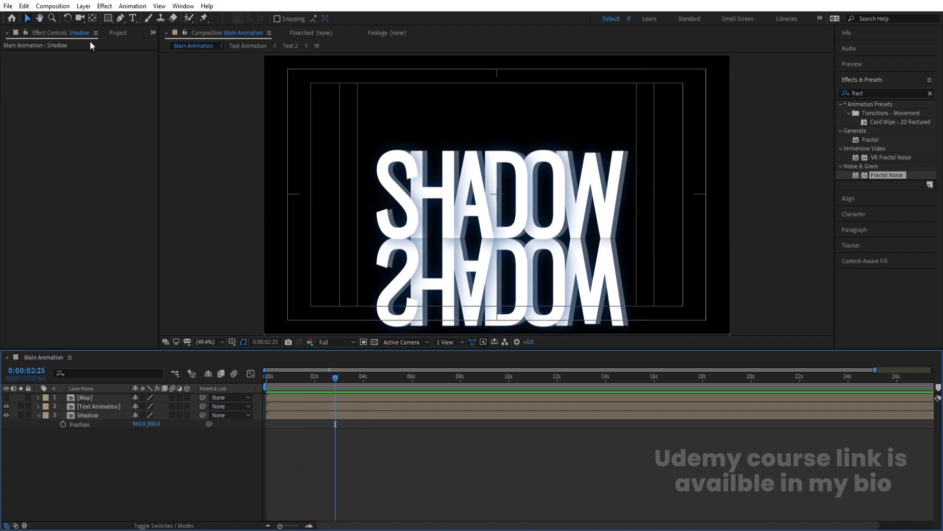
# Draw a rectangle shape covering the mirrored reflection below the word and center its anchor point
pyautogui.click(109, 18)
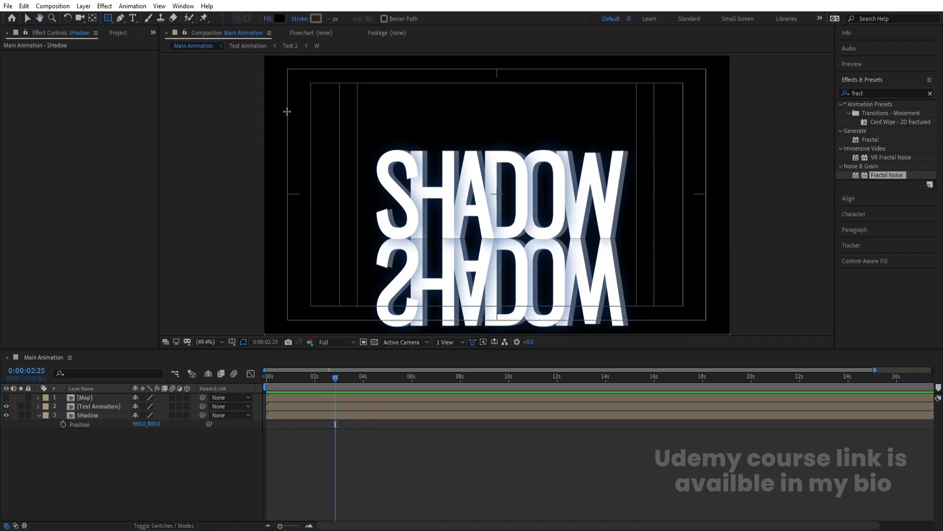
pyautogui.moveTo(364, 239); pyautogui.dragTo(639, 334)
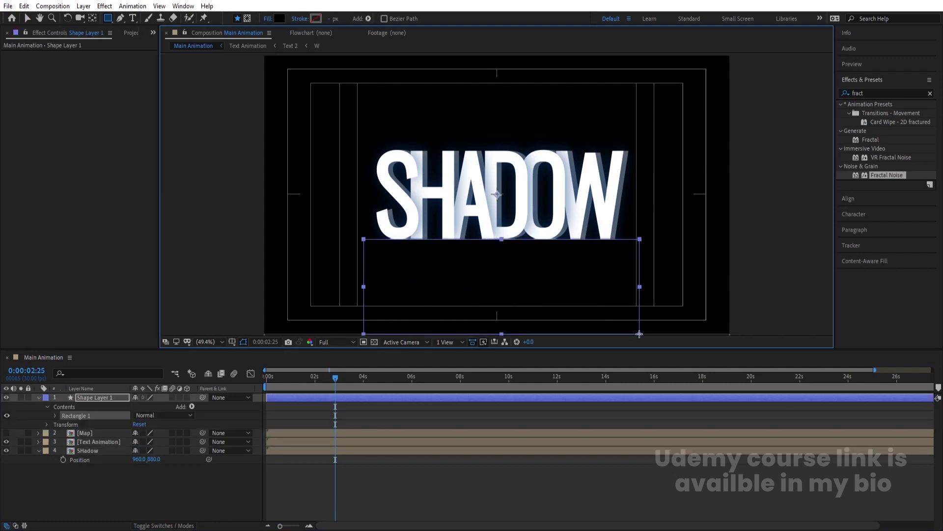
pyautogui.hotkey('ctrl', 'alt', 'Home')
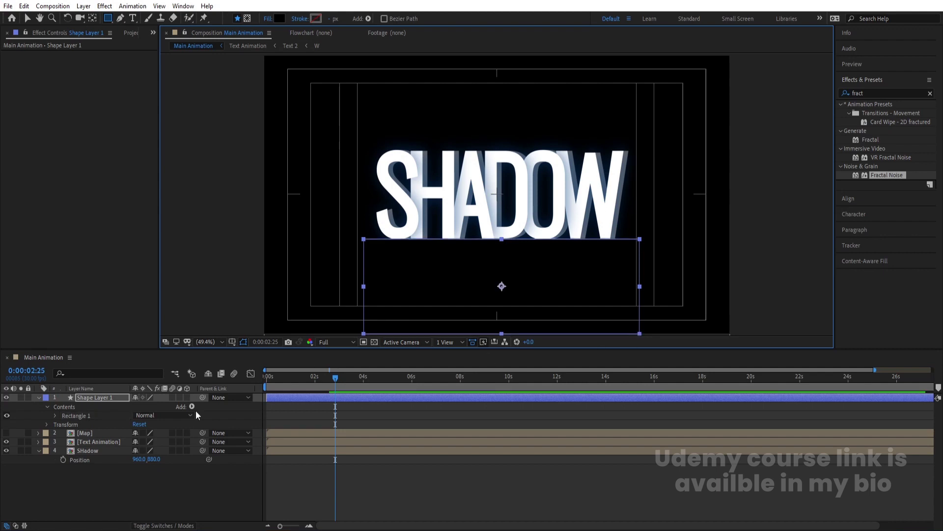
# Rename the new shape layer as mask and place it directly above the SHadow layer
pyautogui.click(108, 399)
pyautogui.press('Return')
pyautogui.write('mask')
pyautogui.press('Return')
pyautogui.moveTo(108, 398); pyautogui.dragTo(122, 451)
# Set the SHadow layer's track matte to Alpha Matte "mask" and preview the result
pyautogui.click(96, 453)
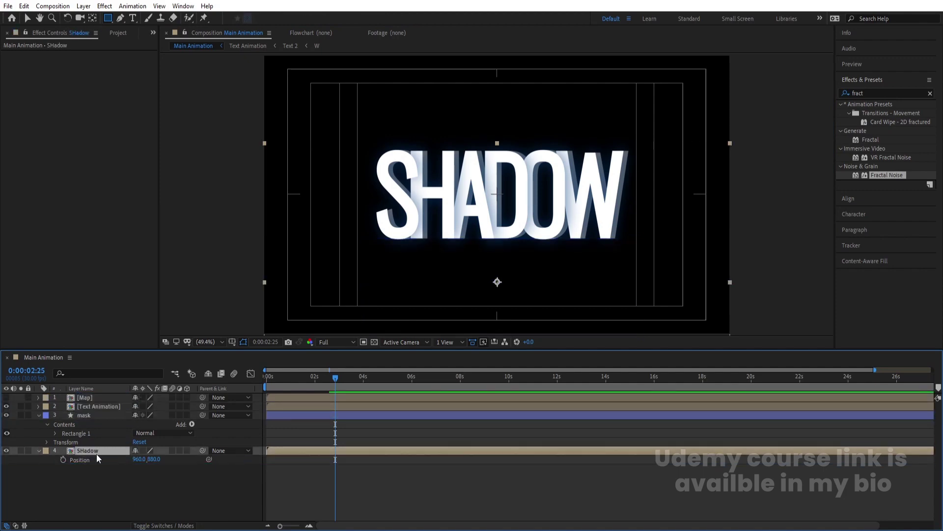
pyautogui.press('F4')
pyautogui.click(190, 450)
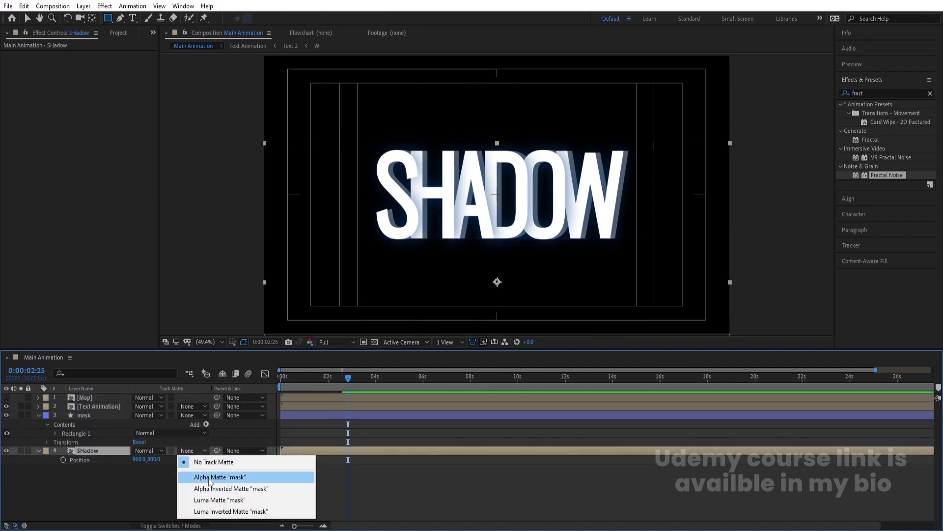
pyautogui.click(211, 476)
pyautogui.press('space')
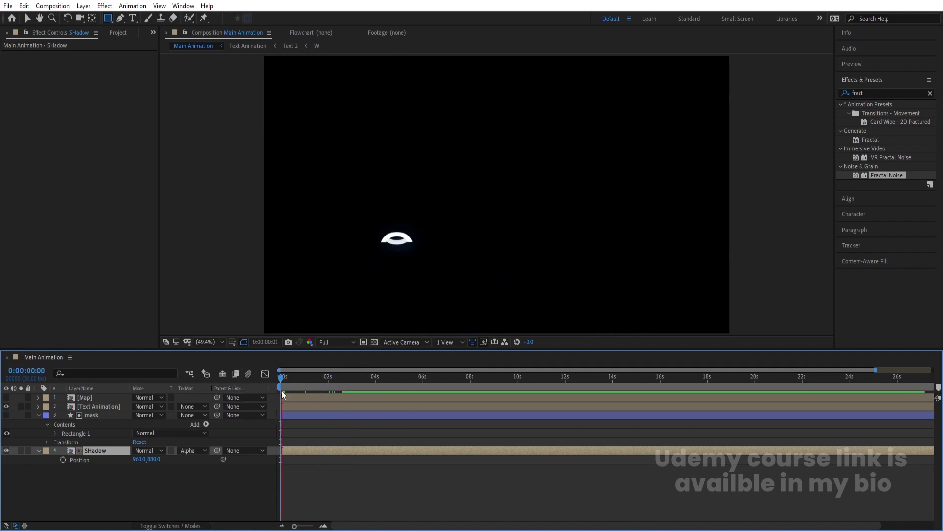
pyautogui.press('space')
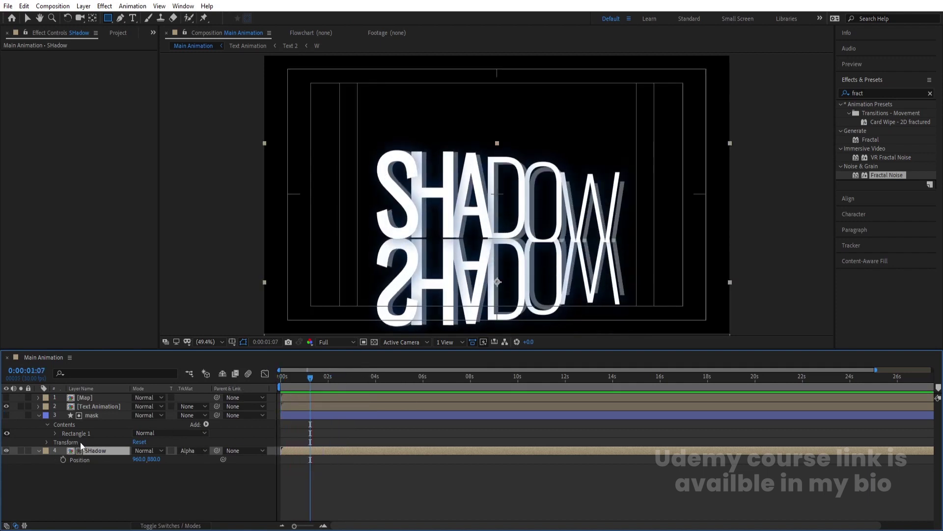
# Duplicate the mask layer and place the copy directly above the Text Animation layer
pyautogui.click(308, 430)
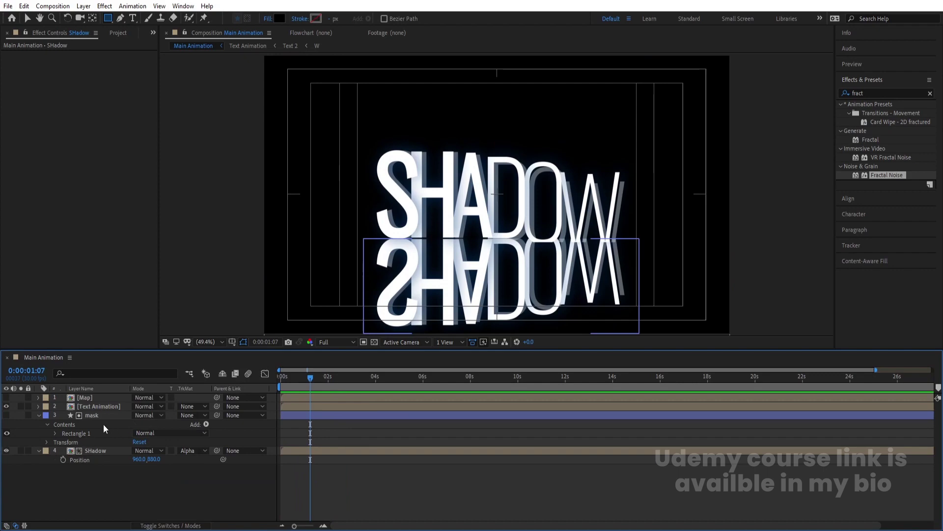
pyautogui.click(90, 418)
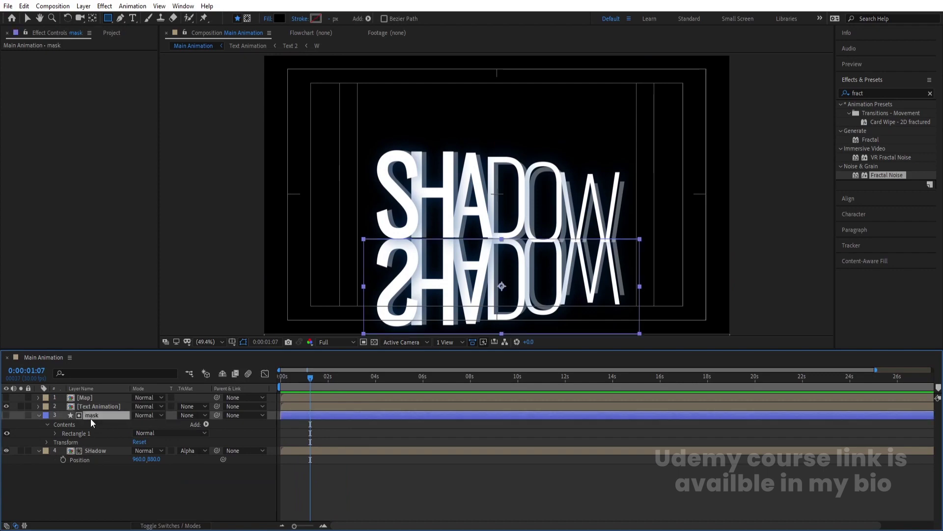
pyautogui.hotkey('ctrl', 'd')
pyautogui.moveTo(90, 418); pyautogui.dragTo(90, 406)
# Set the Text Animation layer's track matte to Alpha Inverted Matte "mask 2" and preview from the start
pyautogui.click(101, 413)
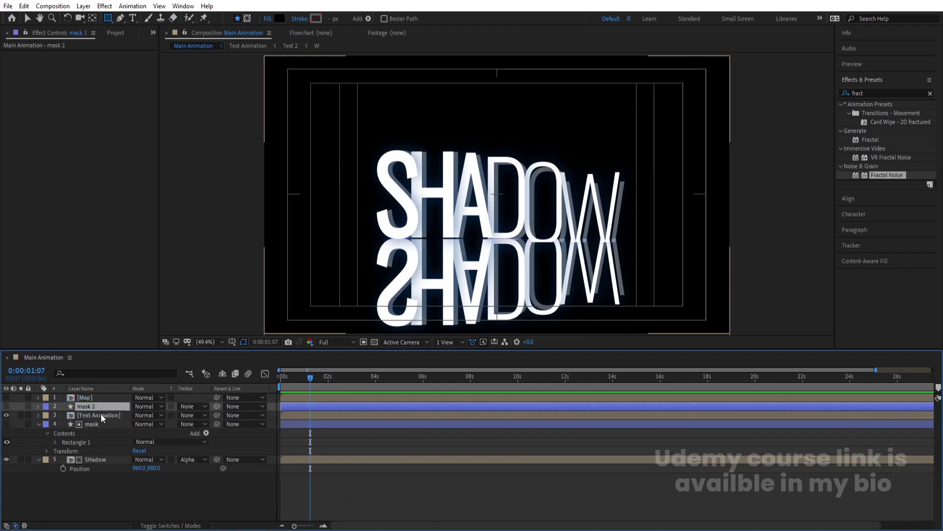
pyautogui.press('space')
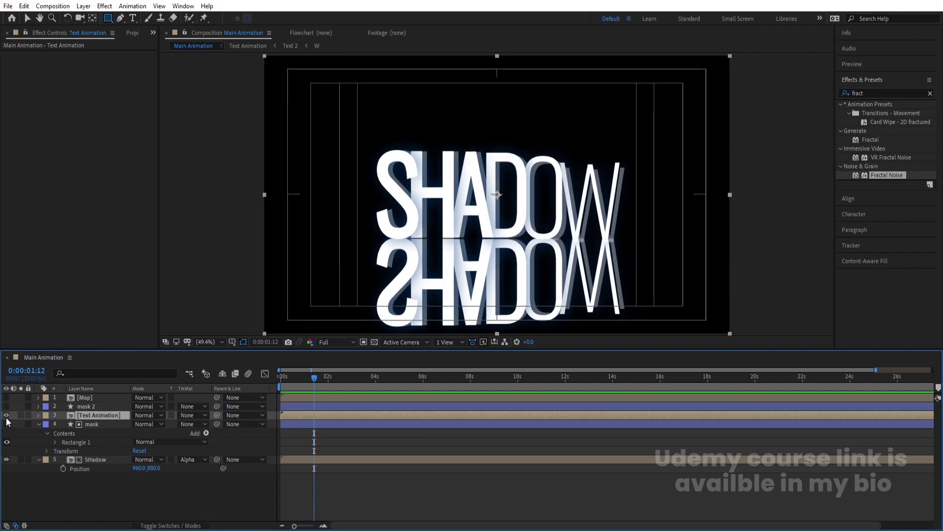
pyautogui.click(188, 416)
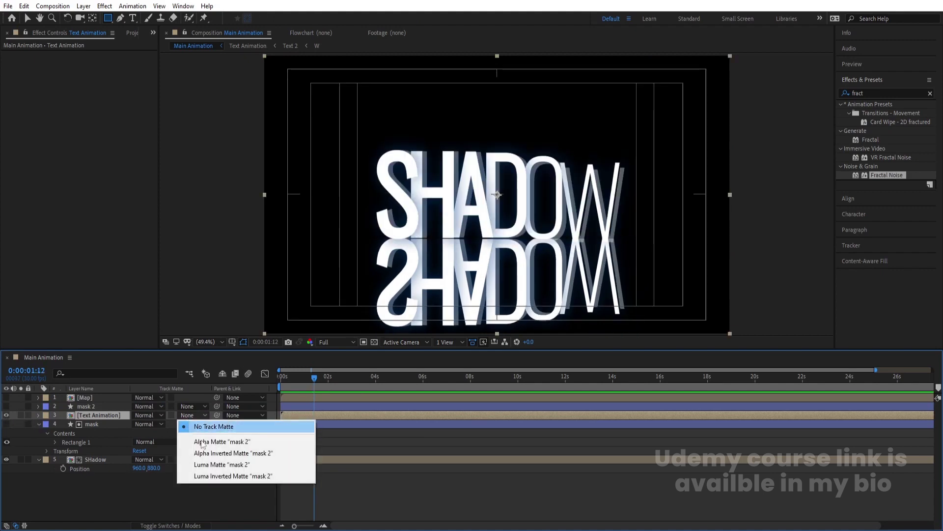
pyautogui.click(209, 453)
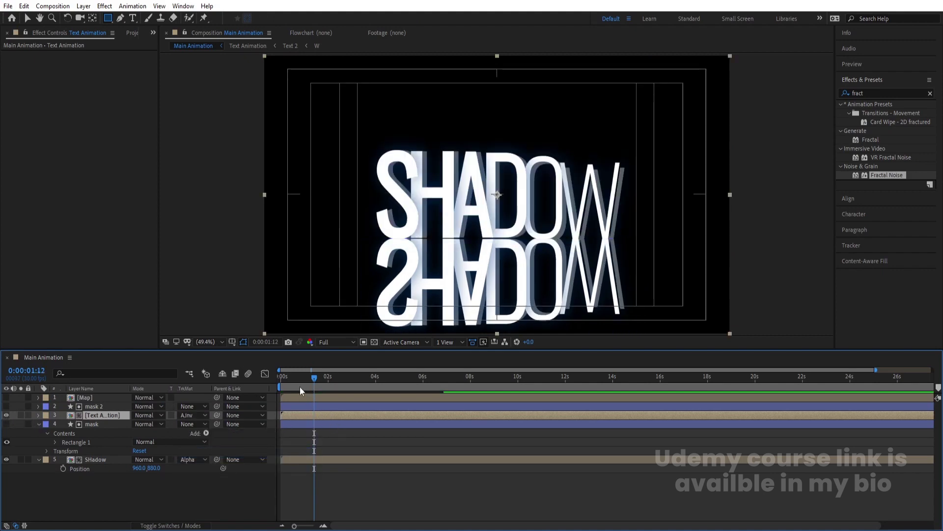
pyautogui.press('Home')
pyautogui.press('space')
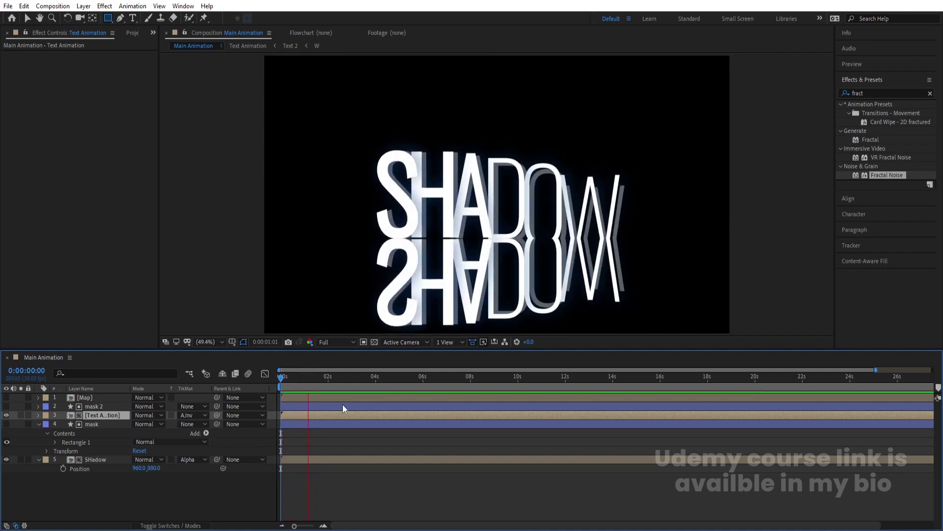
pyautogui.press('space')
pyautogui.press('space')
pyautogui.press('space')
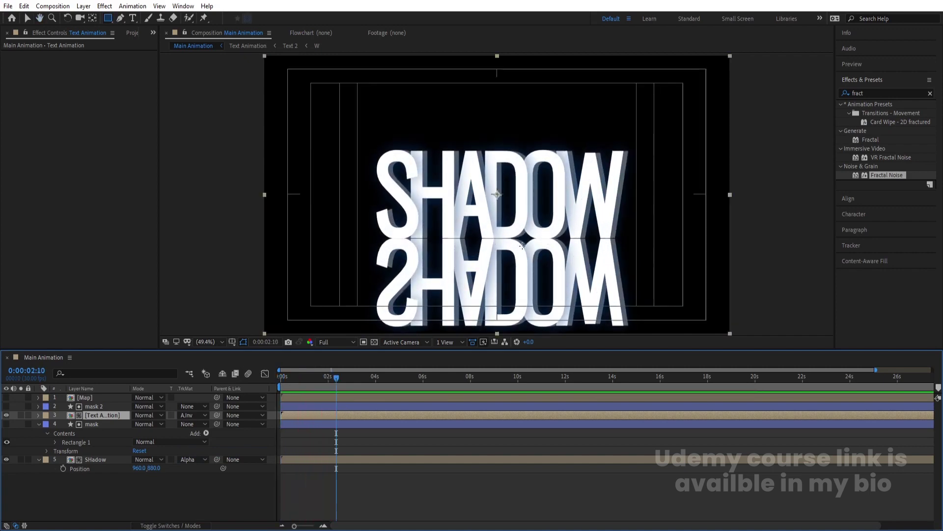
# Collapse the layer properties, nudge the lower mask shape slightly upward, and preview the seam between word and reflection
pyautogui.click(296, 440)
pyautogui.press('u')
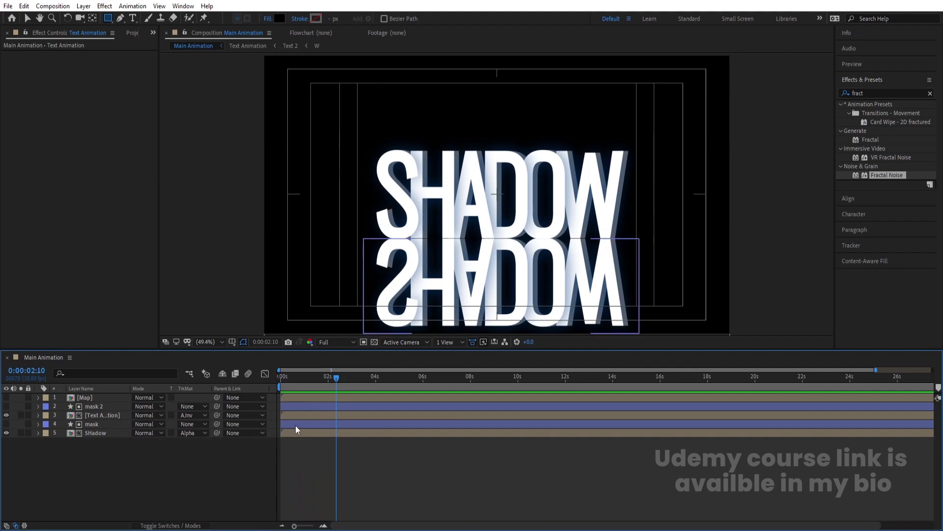
pyautogui.click(296, 426)
pyautogui.press('Up')
pyautogui.press('Up')
pyautogui.press('Up')
pyautogui.press('Up')
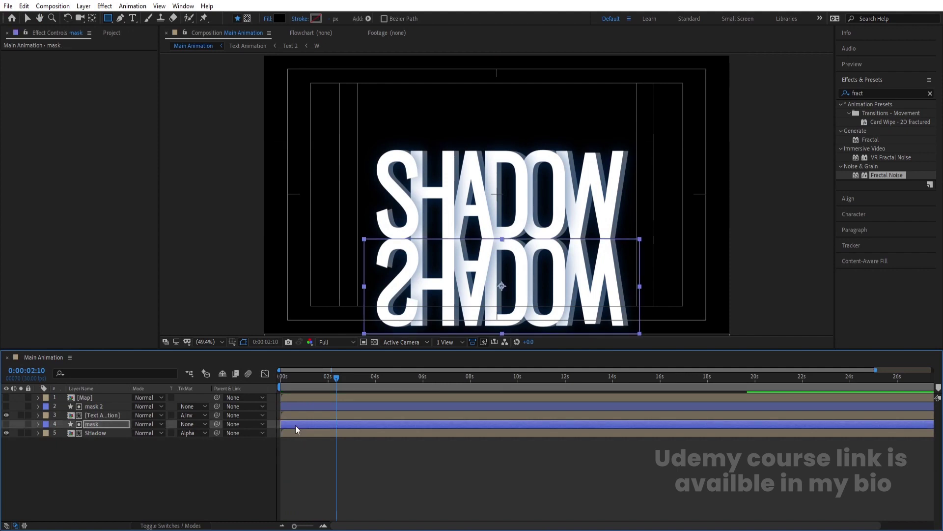
pyautogui.click(206, 464)
pyautogui.press('space')
pyautogui.press('space')
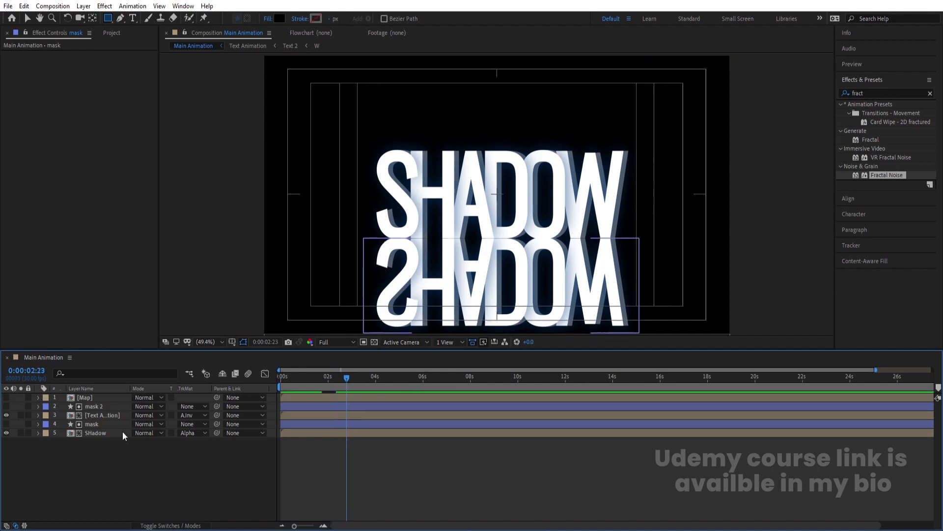
# Draw a rectangular mask around the upper part of the SHadow reflection and feather it by 160 pixels
pyautogui.click(93, 433)
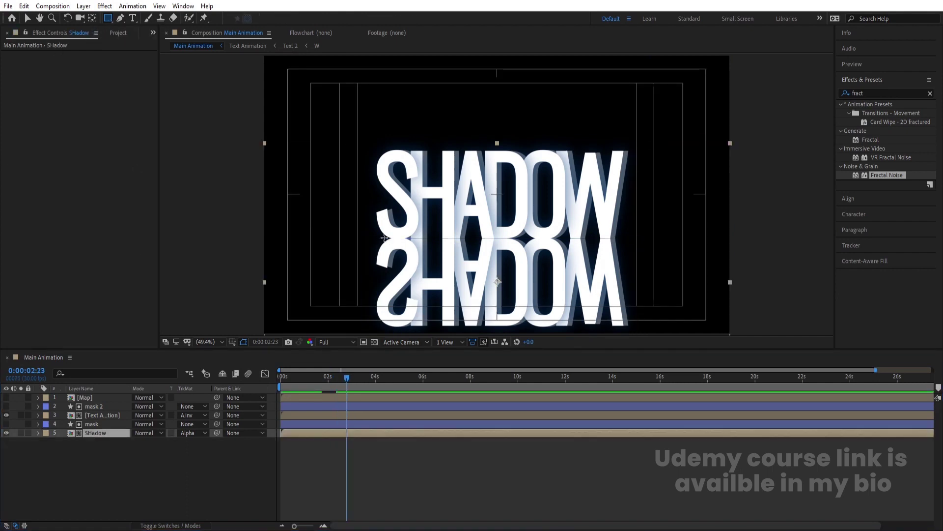
pyautogui.moveTo(313, 207); pyautogui.dragTo(680, 264)
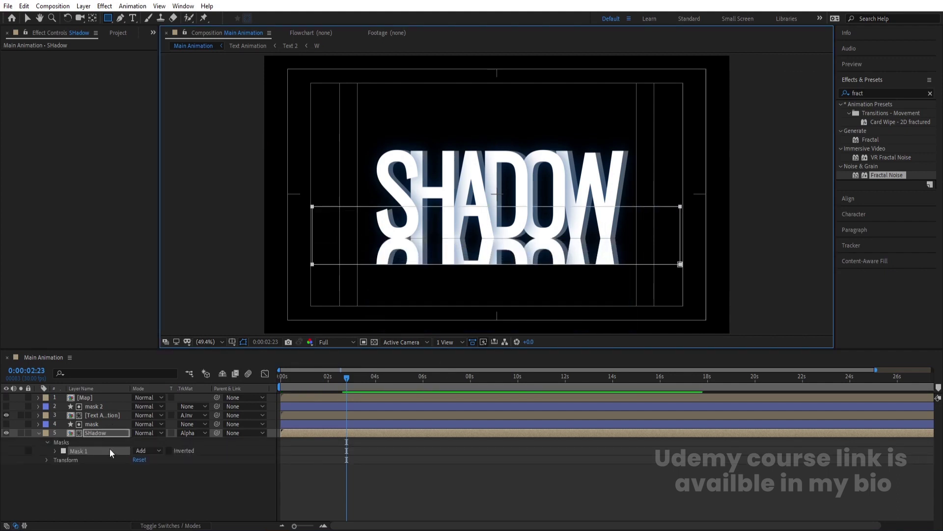
pyautogui.click(55, 451)
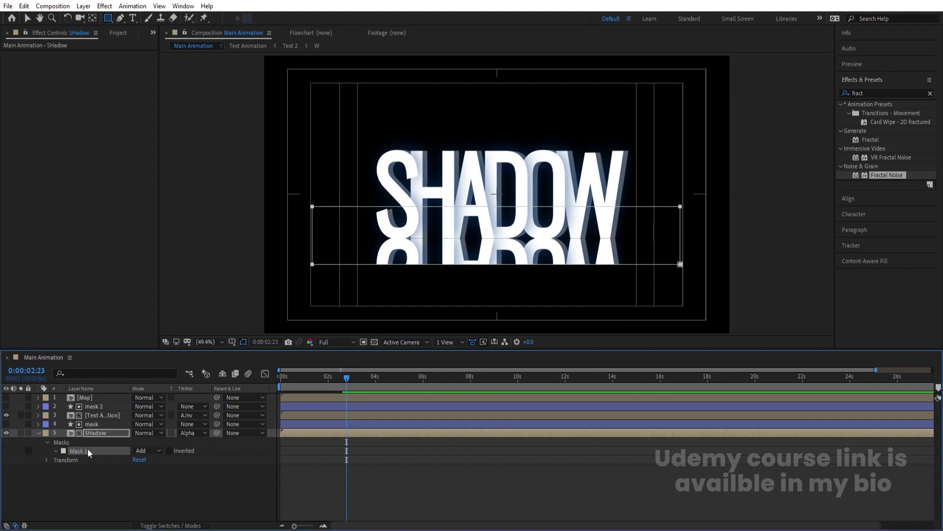
pyautogui.moveTo(146, 468); pyautogui.dragTo(222, 469)
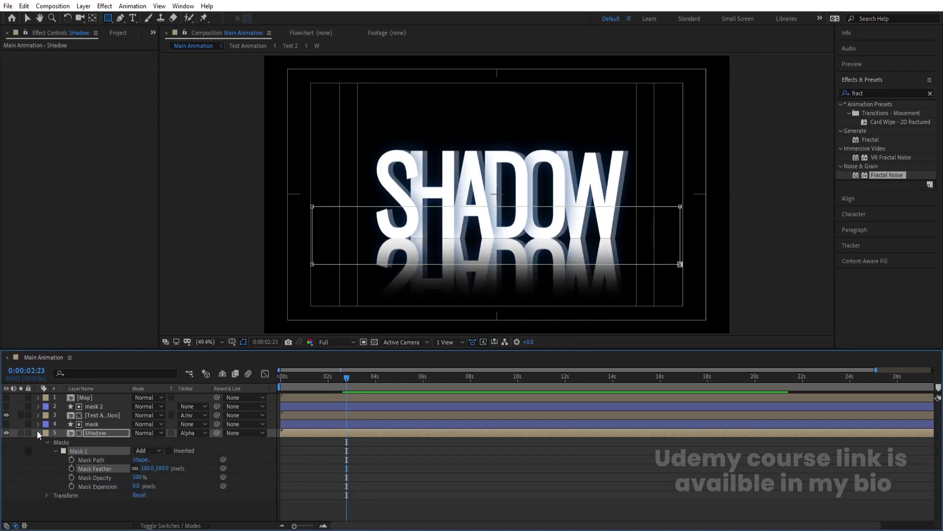
pyautogui.click(38, 432)
# Apply Compound Blur to the SHadow layer and use the Map layer as its blur layer
pyautogui.click(87, 433)
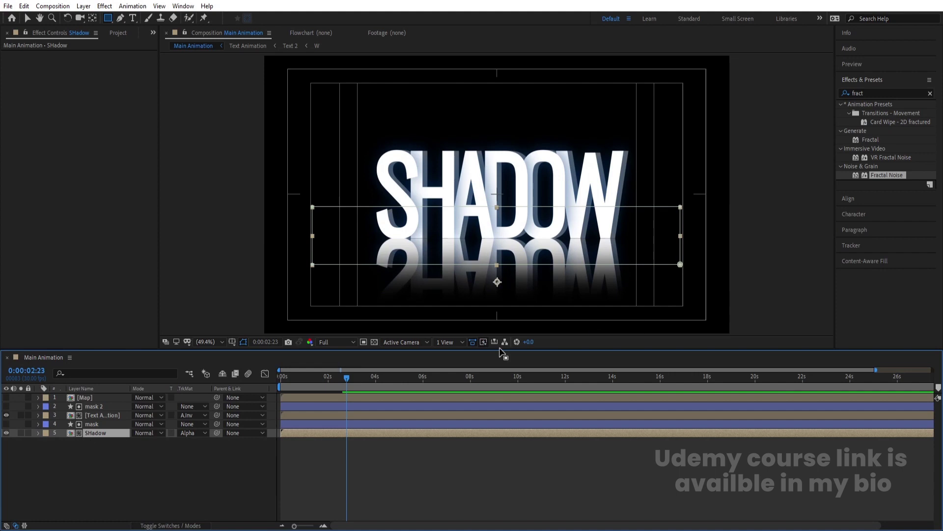
pyautogui.click(874, 92)
pyautogui.write('comp')
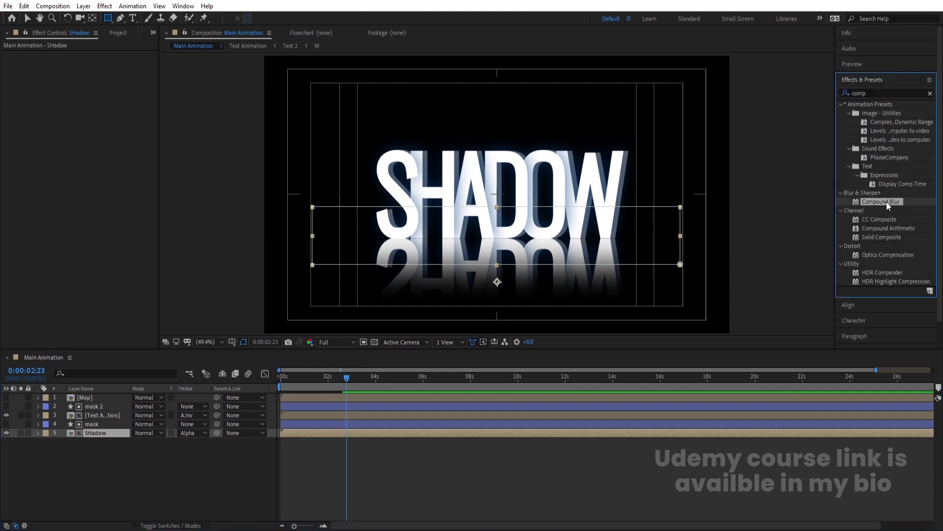
pyautogui.doubleClick(887, 201)
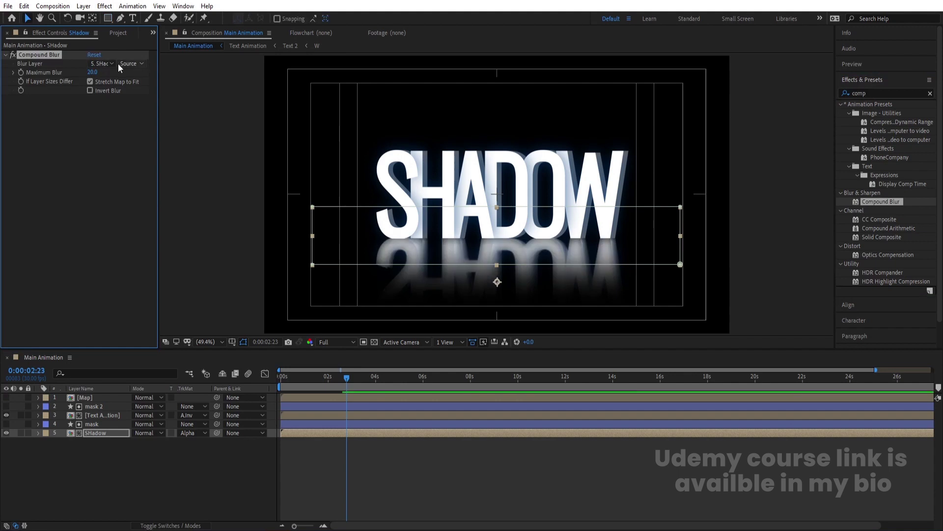
pyautogui.click(103, 64)
pyautogui.click(109, 87)
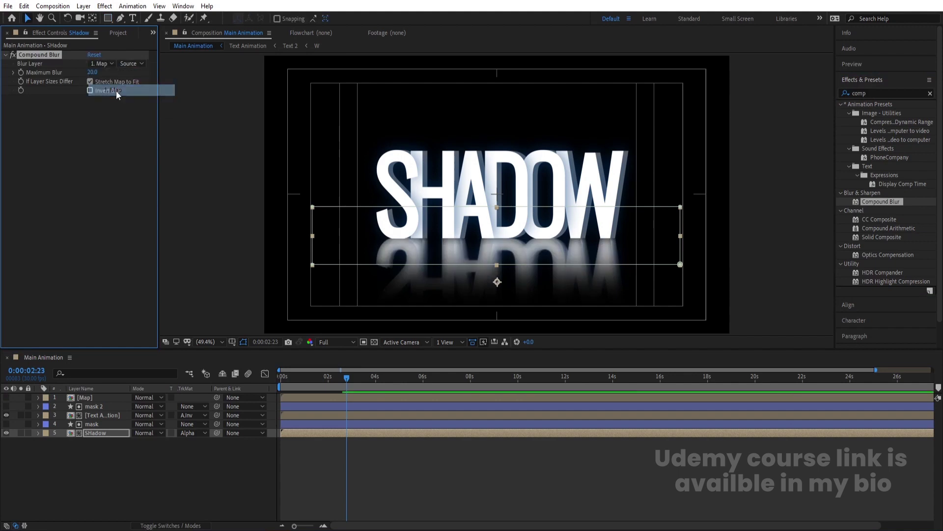
# Preview the compound-blurred reflection from the start of the composition
pyautogui.click(312, 383)
pyautogui.press('Home')
pyautogui.press('space')
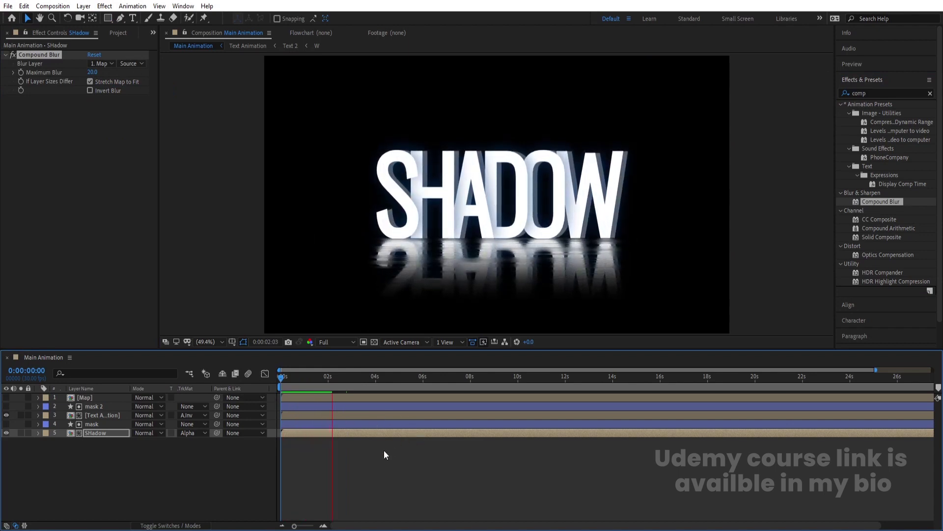
pyautogui.press('space')
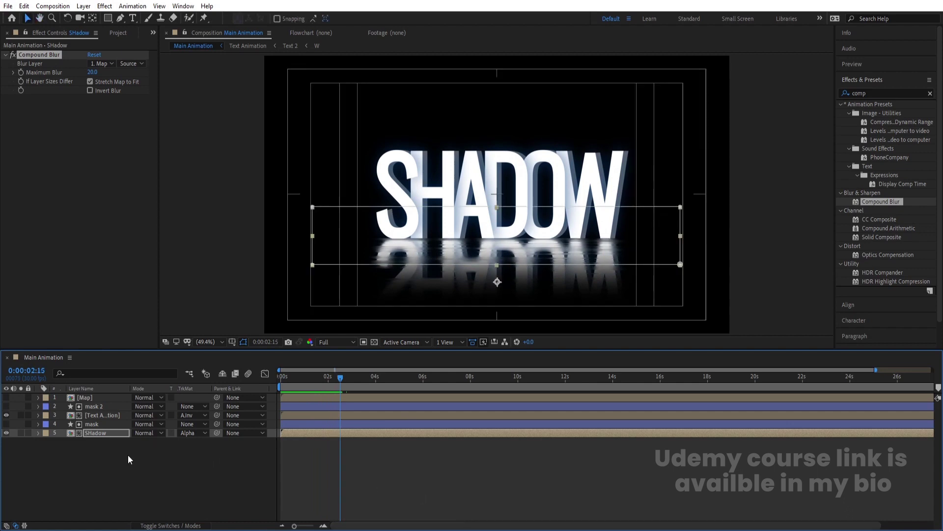
# Add a null object and parent the Map, mask 2, Text Animation, mask and SHadow layers to it
pyautogui.click(120, 459)
pyautogui.rightClick(120, 459)
pyautogui.moveTo(186, 344)
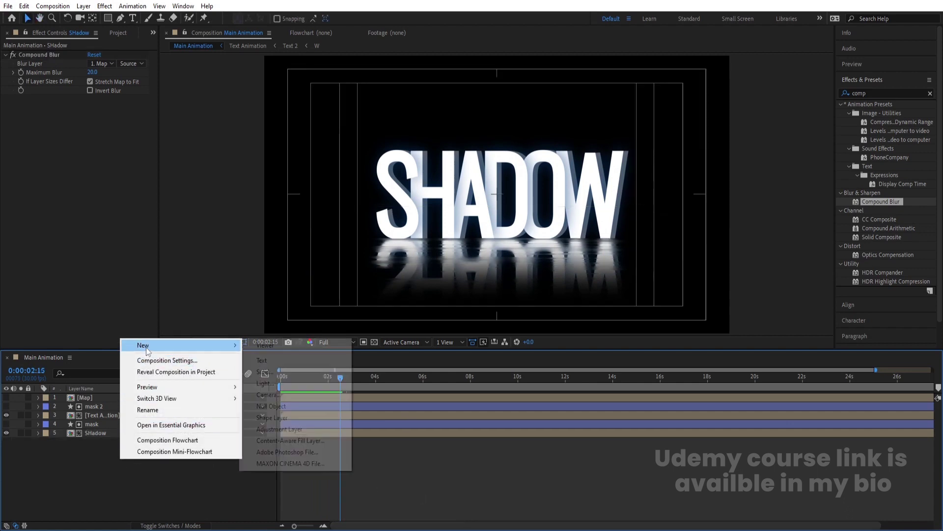
pyautogui.click(276, 406)
pyautogui.click(110, 407)
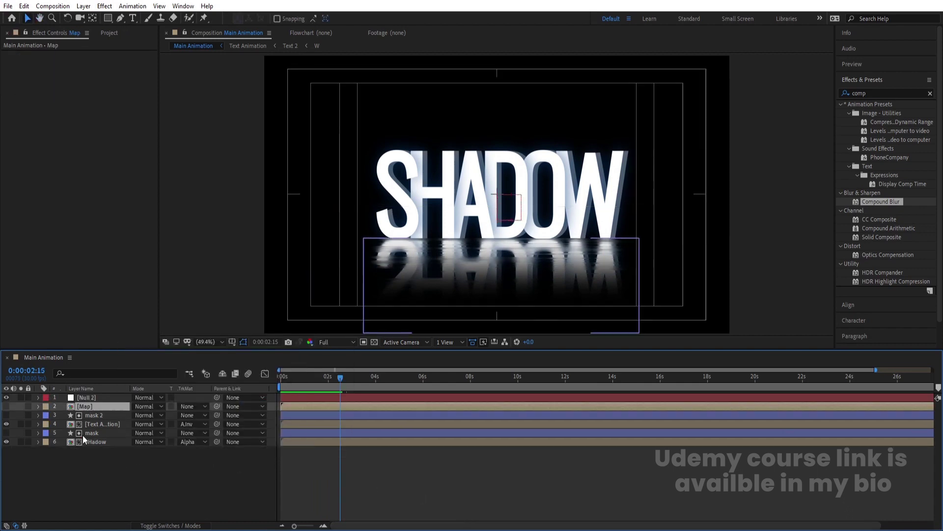
pyautogui.keyDown('shift'); pyautogui.click(83, 434); pyautogui.keyUp('shift')
pyautogui.keyDown('shift'); pyautogui.click(99, 443); pyautogui.keyUp('shift')
pyautogui.moveTo(216, 406); pyautogui.dragTo(108, 397)
# Add the expression wiggle(2,2) to the null's Position and preview the motion
pyautogui.click(108, 397)
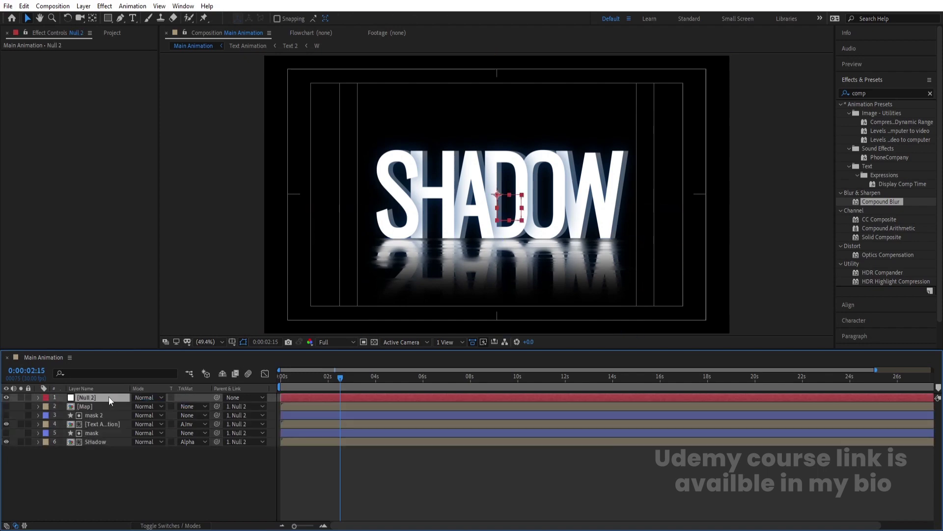
pyautogui.press('p')
pyautogui.keyDown('alt'); pyautogui.click(63, 407); pyautogui.keyUp('alt')
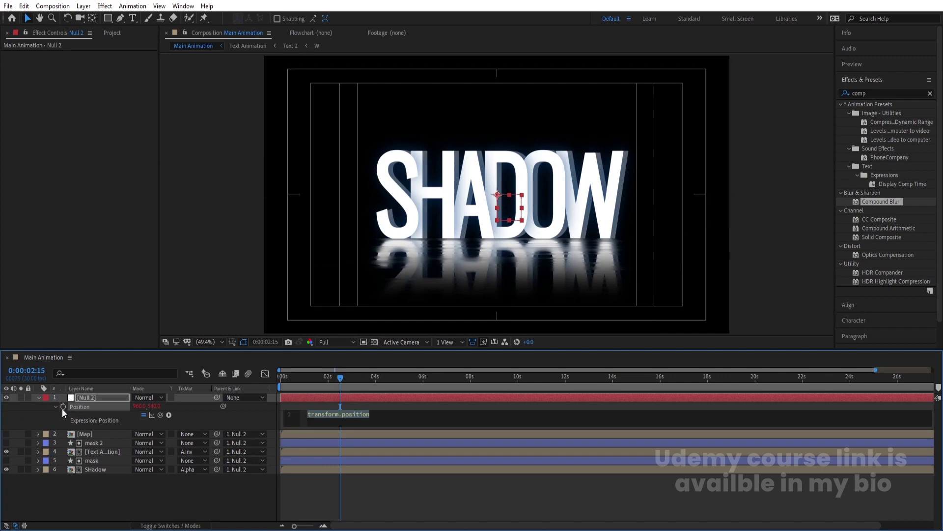
pyautogui.write('wigg')
pyautogui.press('Return')
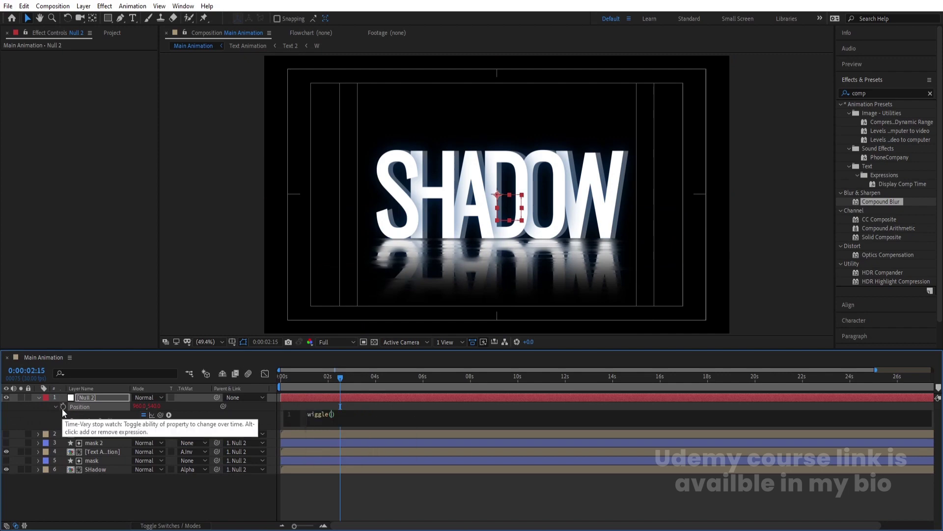
pyautogui.write('2,2')
pyautogui.click(114, 487)
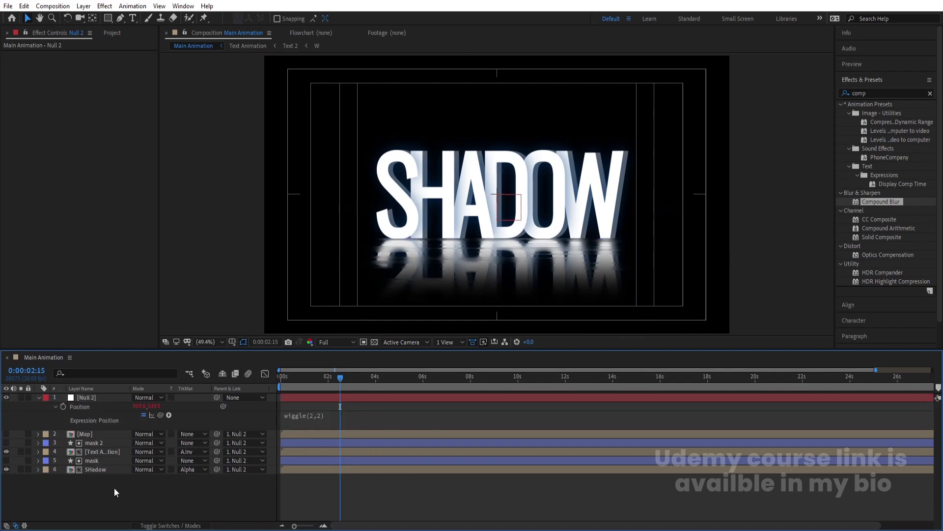
pyautogui.press('space')
# Create an adjustment layer above all layers and apply the Stylize Glow effect to it
pyautogui.rightClick(117, 499)
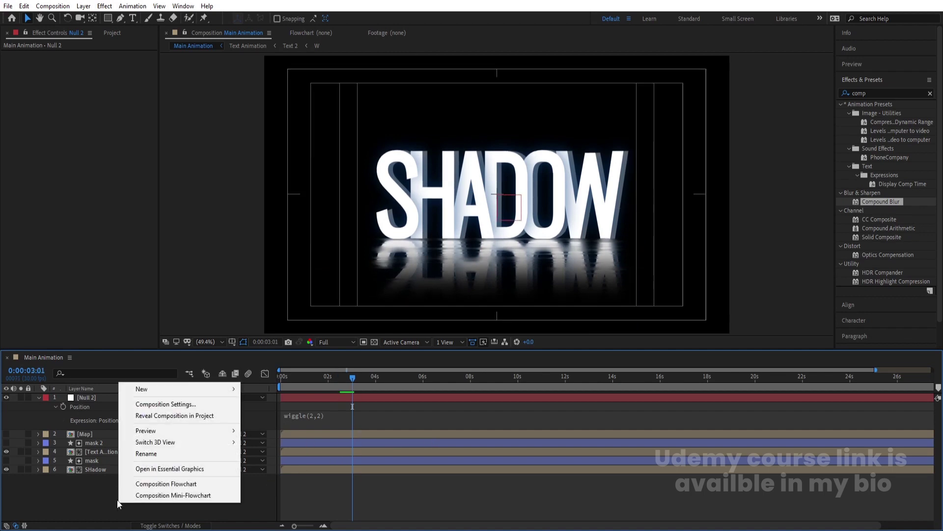
pyautogui.moveTo(147, 389)
pyautogui.click(289, 472)
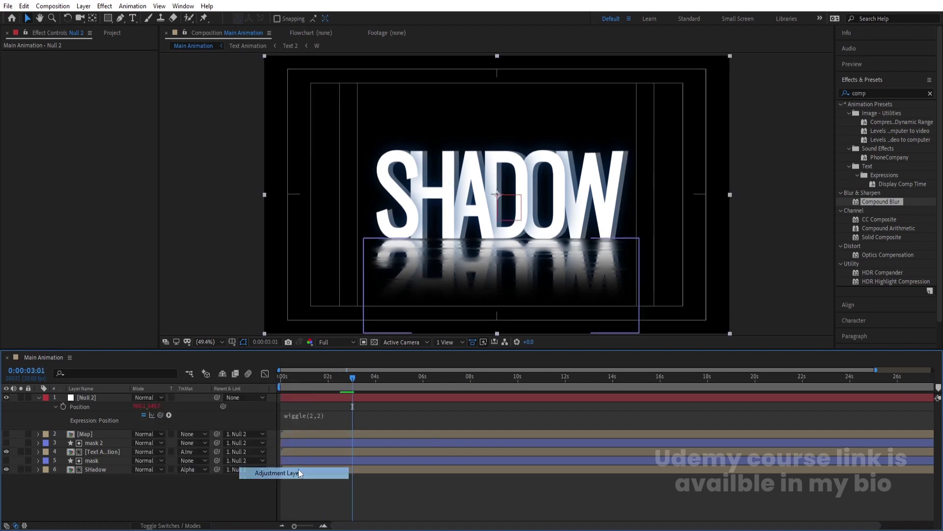
pyautogui.click(870, 90)
pyautogui.click(872, 93)
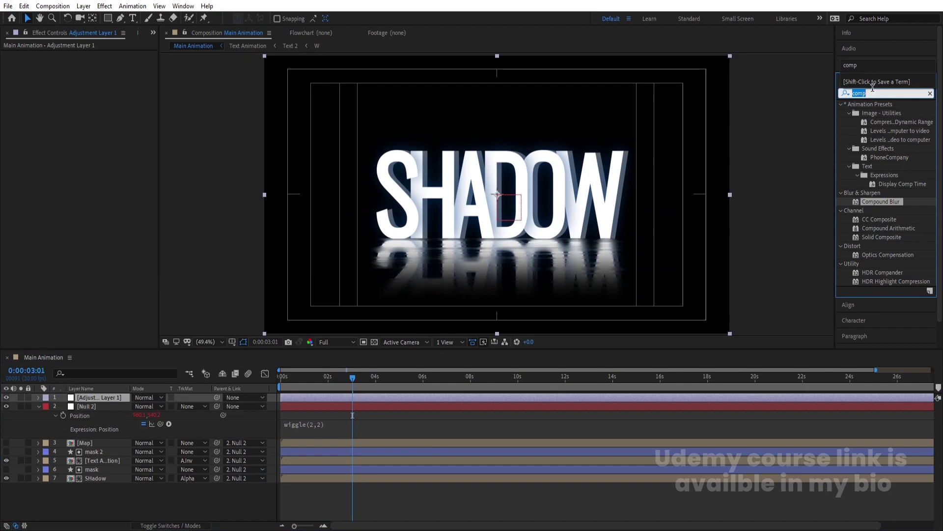
pyautogui.write('glo')
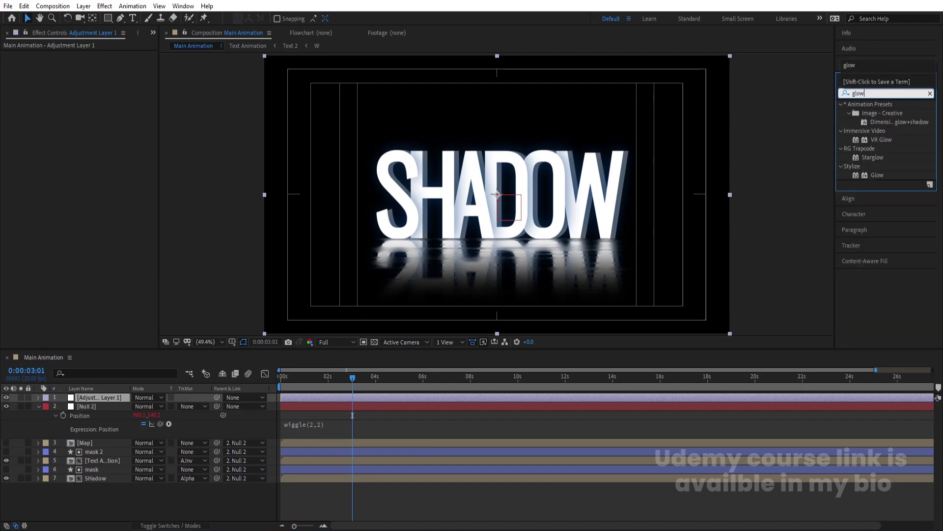
pyautogui.write('w')
pyautogui.doubleClick(878, 175)
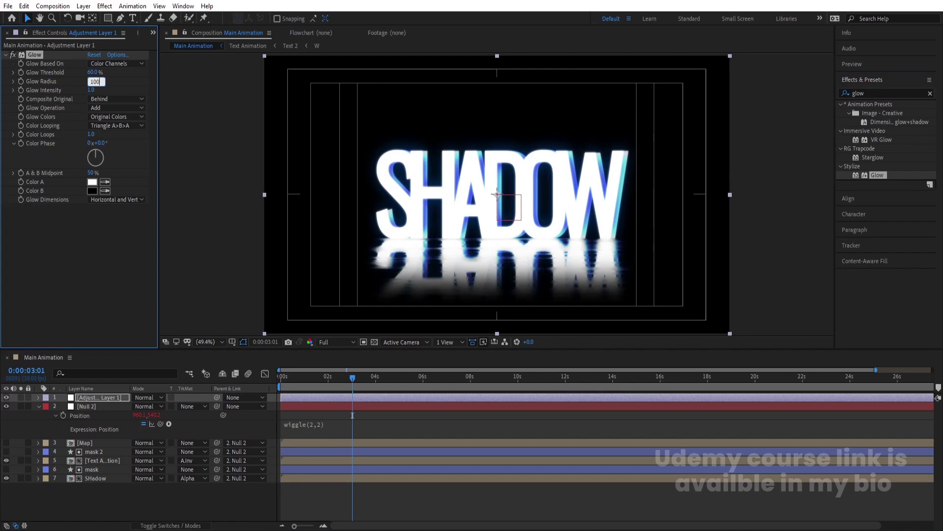
# Set the Glow radius to 100, threshold to 100% and intensity to 0.3, and preview from the start
pyautogui.write('100')
pyautogui.press('Return')
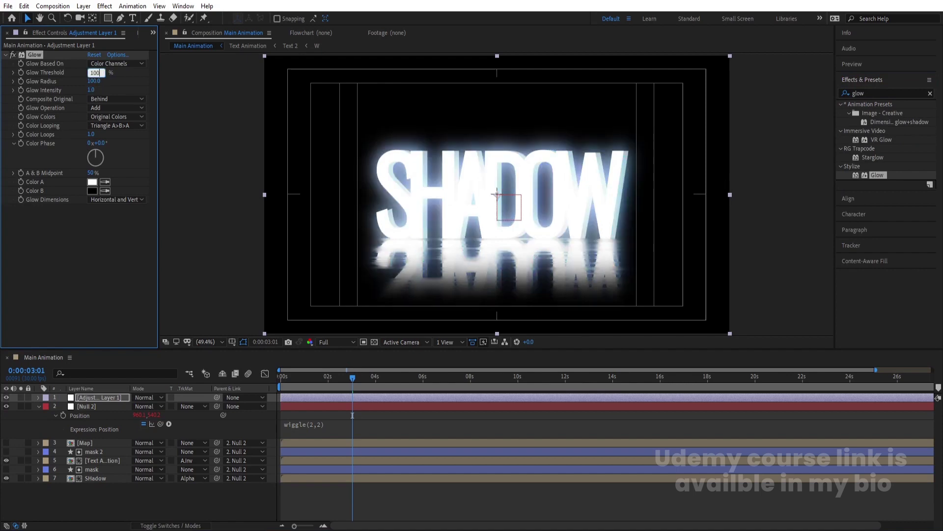
pyautogui.write('100')
pyautogui.press('Return')
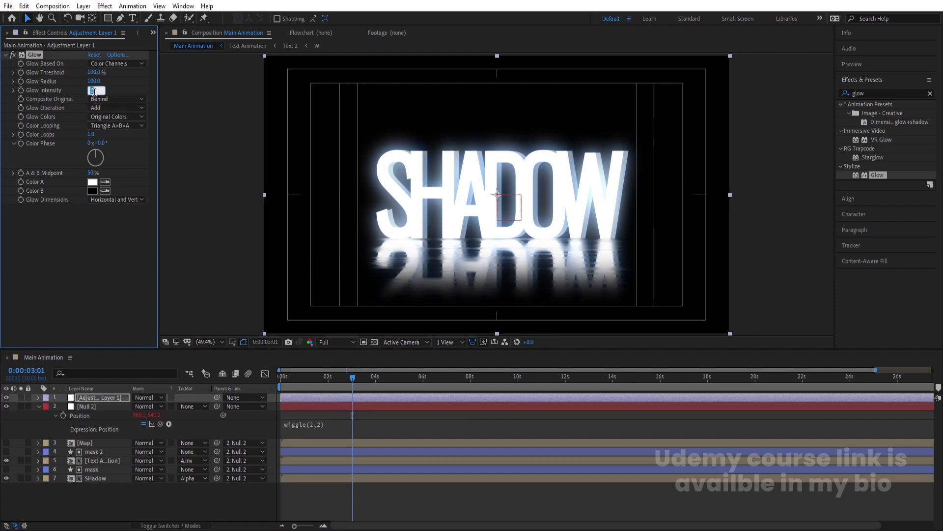
pyautogui.write('.3')
pyautogui.press('Return')
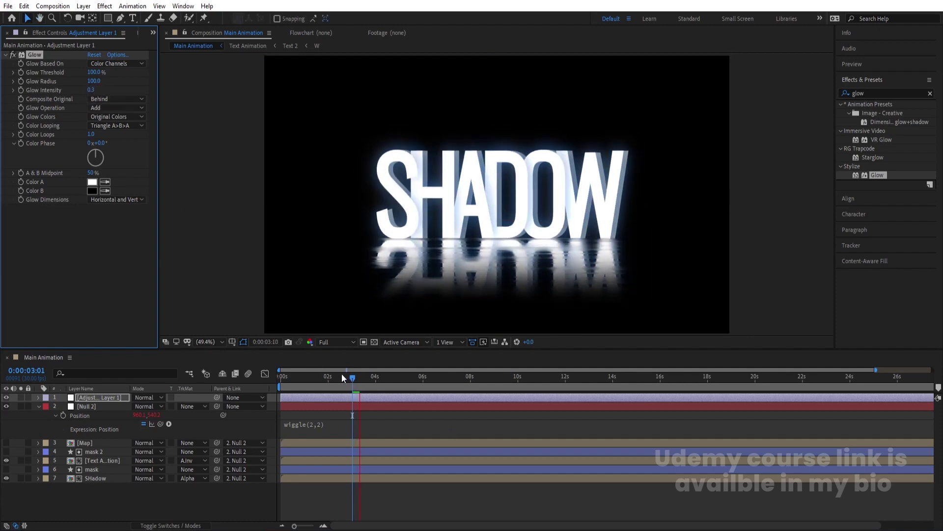
pyautogui.click(140, 388)
pyautogui.press('Home')
pyautogui.press('space')
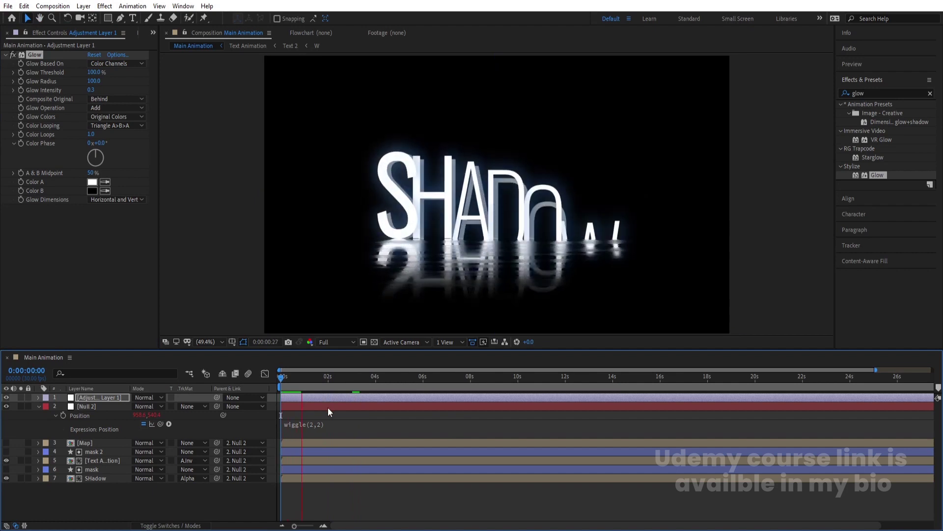